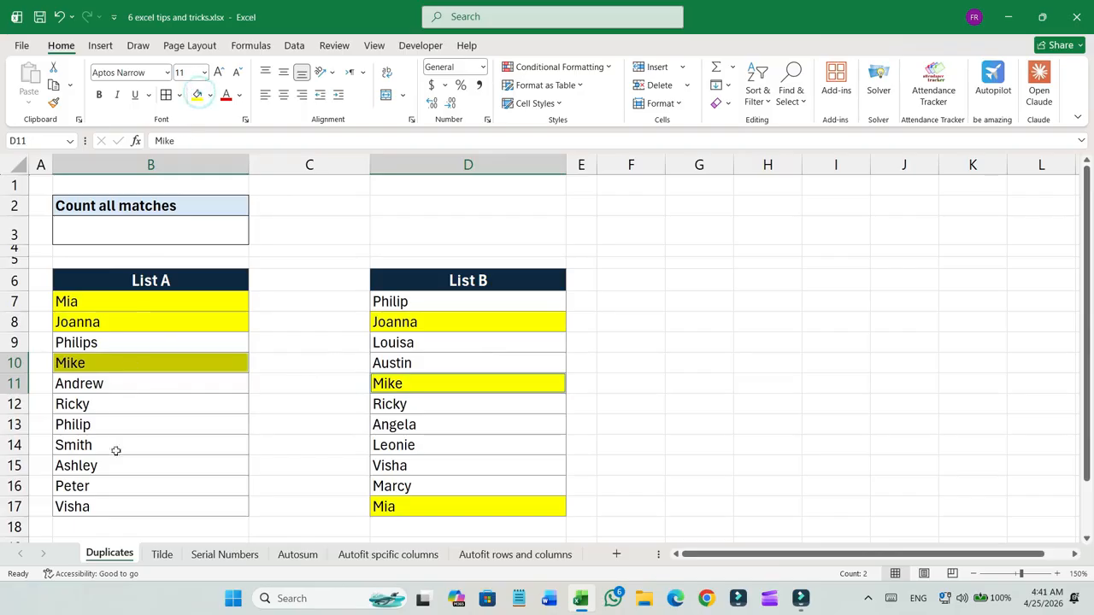
Fill Visha and Ricky yellow in both List A and List B to mark them as matches manually.
left_click(111, 506)
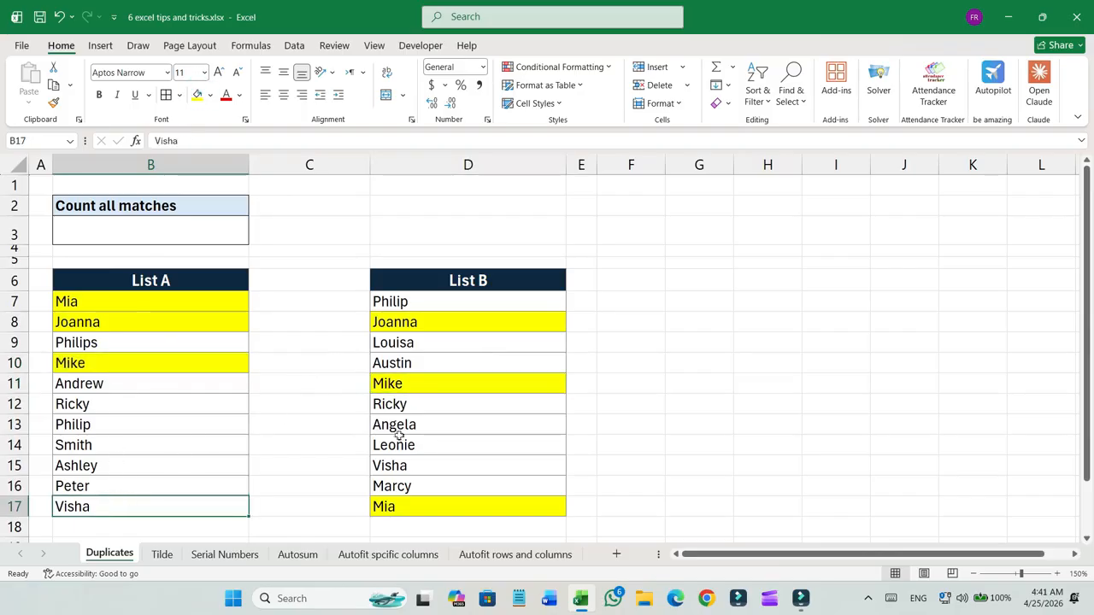
left_click(389, 466, "ctrl")
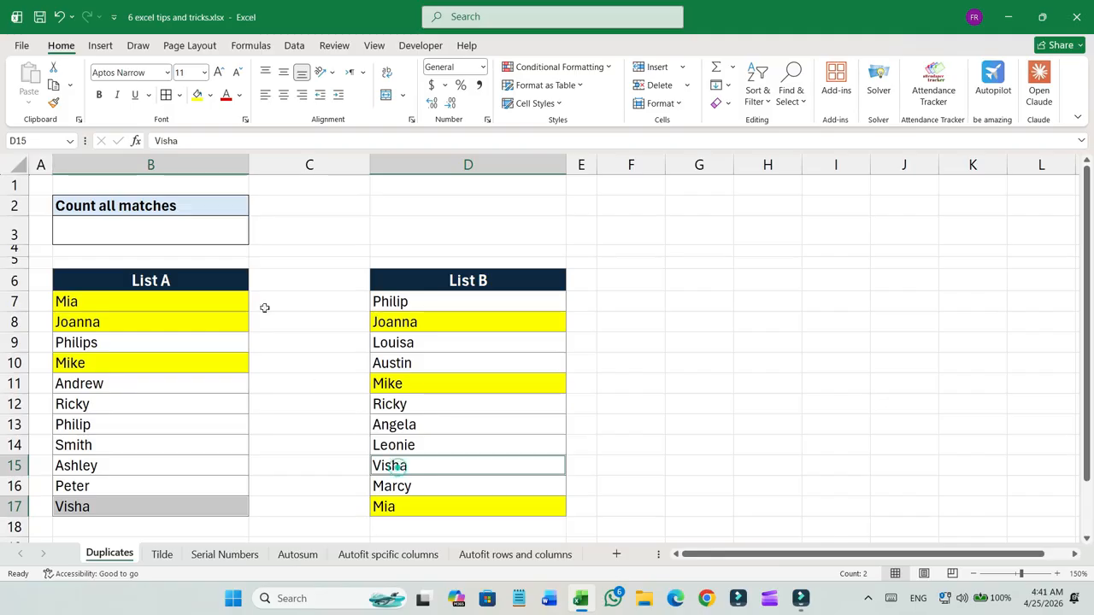
left_click(197, 94)
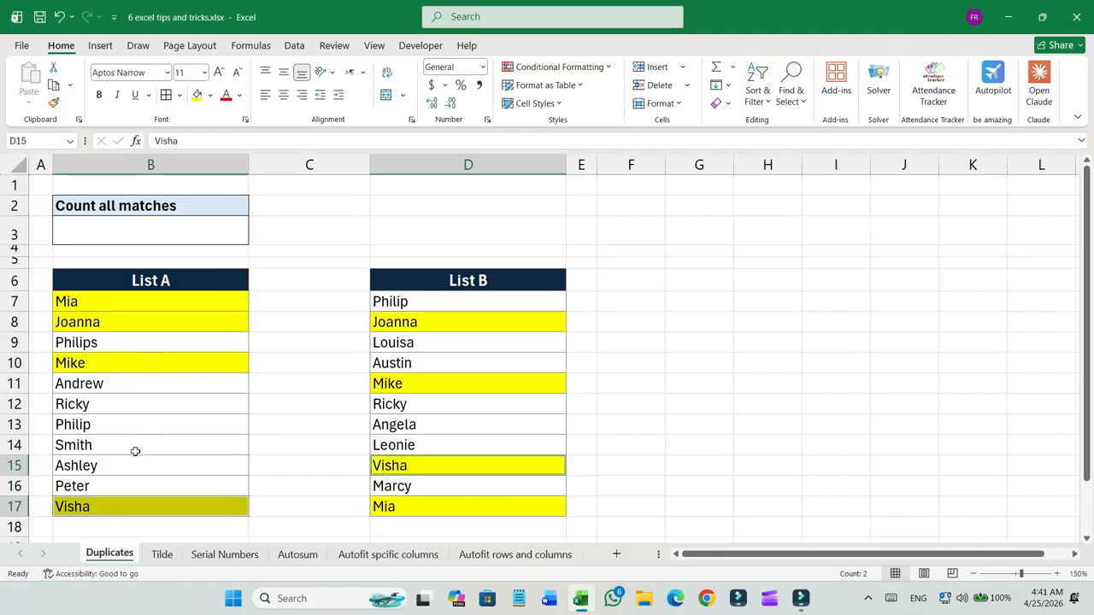
left_click(107, 405)
left_click(380, 406, "ctrl")
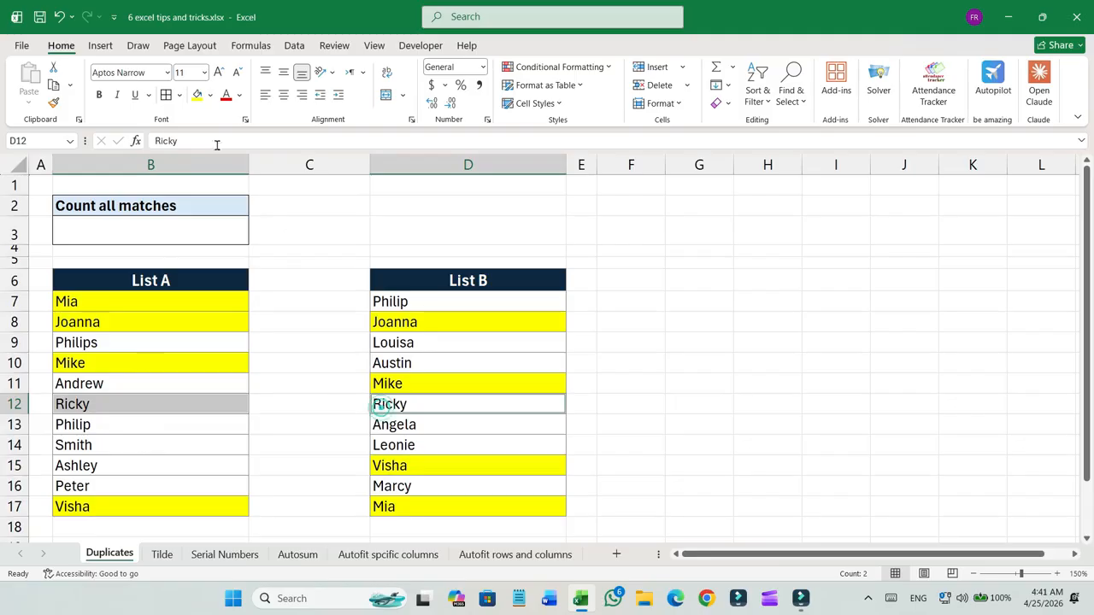
left_click(197, 95)
Remove the fill colour from all names in List A and List B.
left_click_drag(390, 298, 406, 507)
left_click(186, 299, "ctrl")
left_click_drag(186, 300, 178, 506)
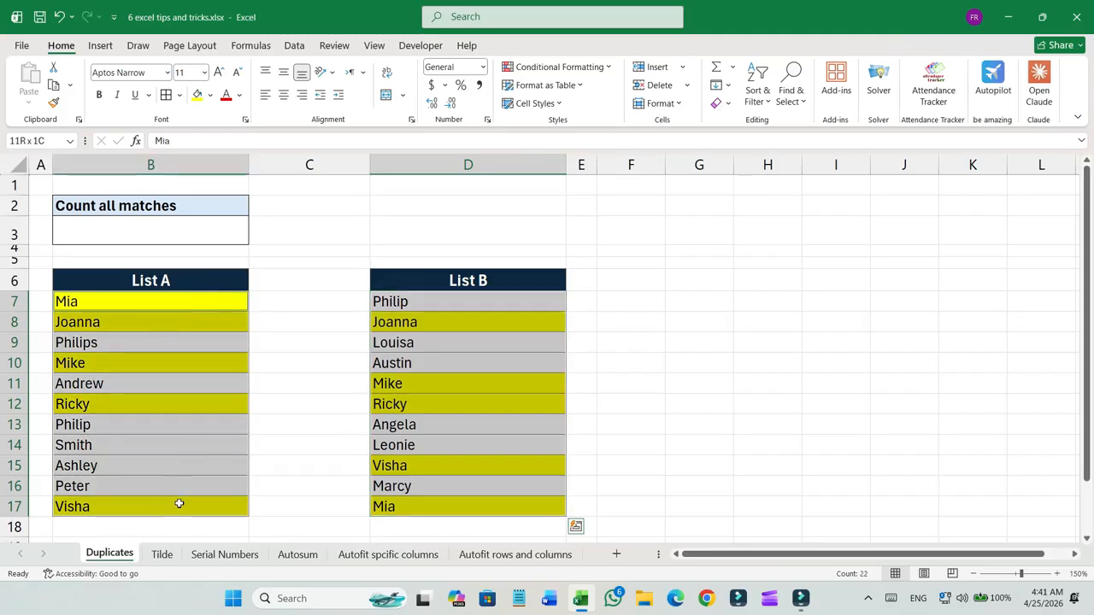
left_click(211, 95)
left_click(236, 335)
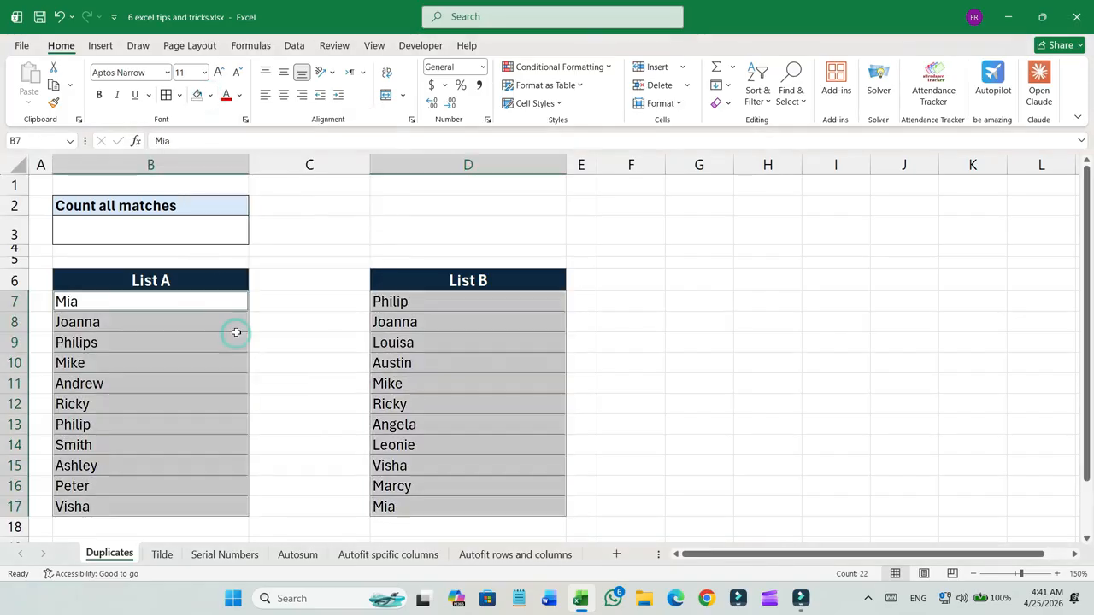
Highlight names that appear in both lists using Duplicate Values conditional formatting with Light Red Fill with Dark Red Text.
left_click(205, 224)
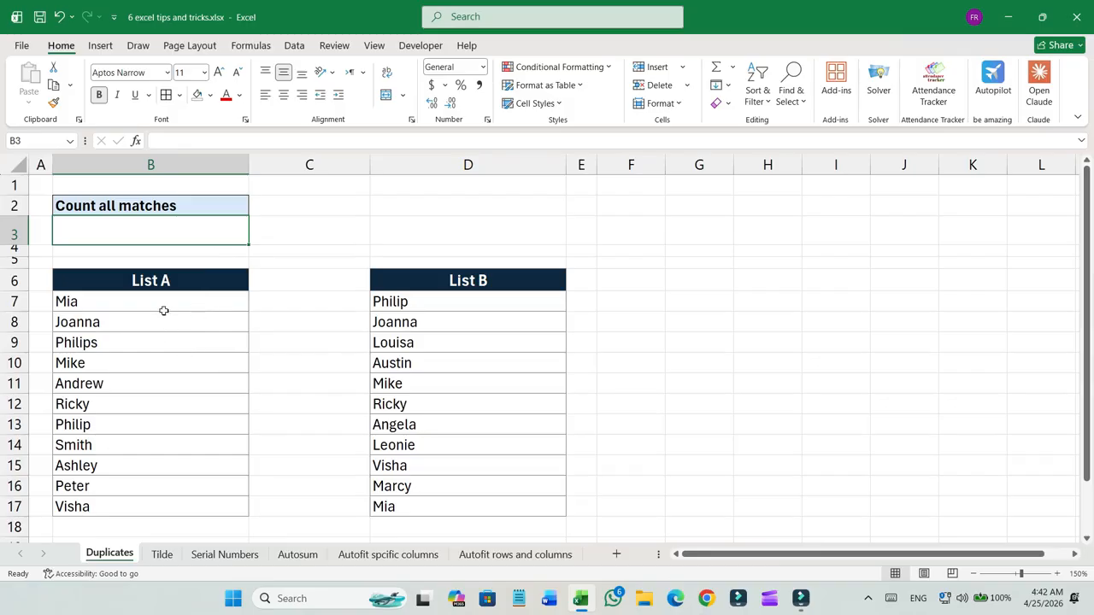
left_click(166, 282)
left_click_drag(164, 296, 167, 504)
left_click_drag(407, 303, 407, 505)
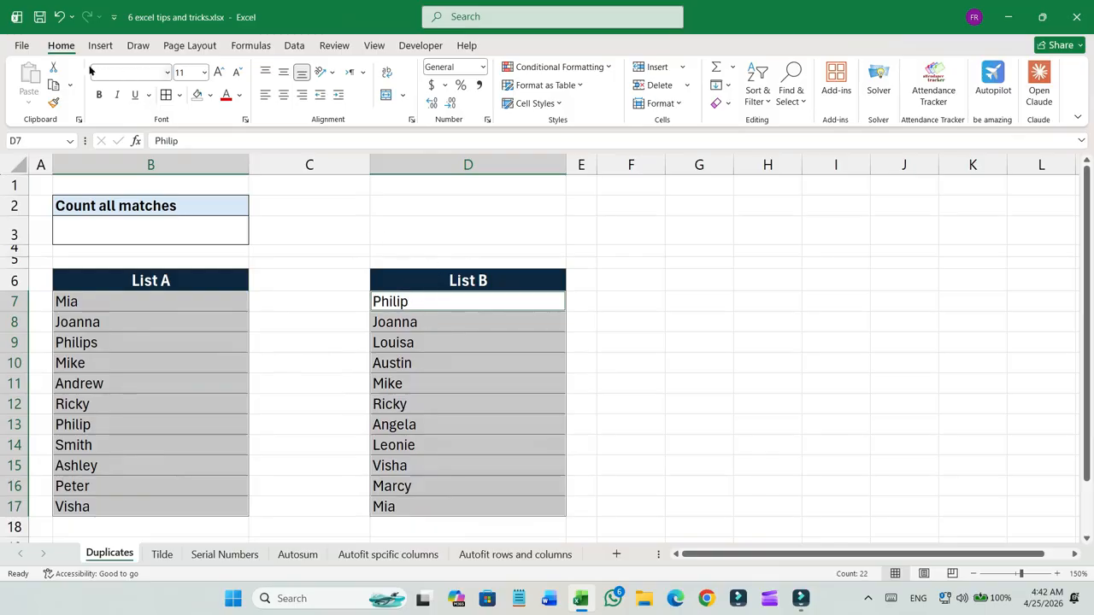
left_click(602, 68)
mouse_move(624, 91)
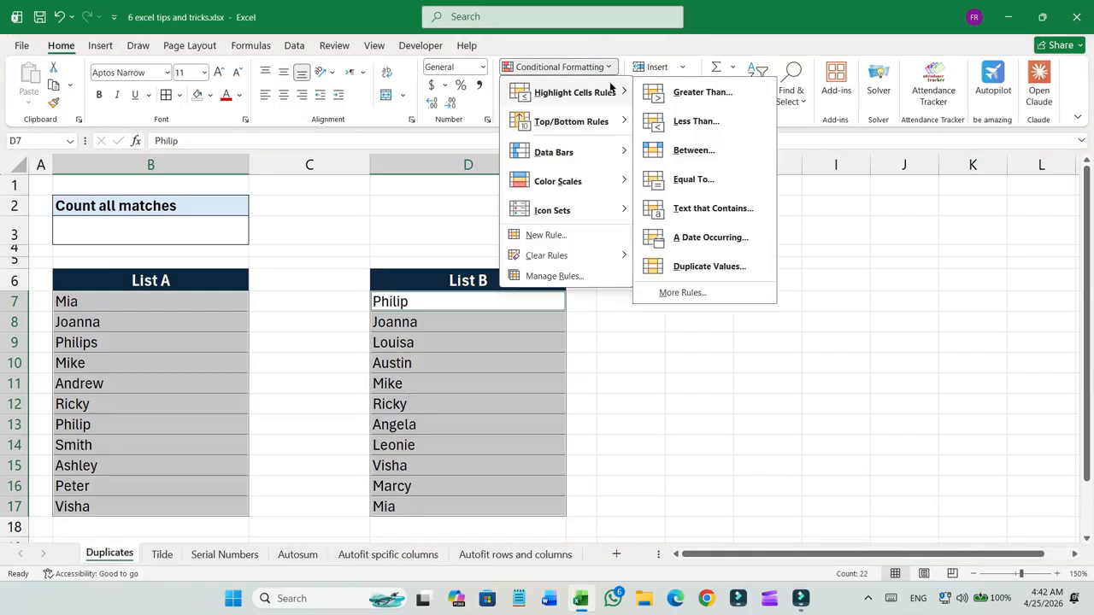
left_click(702, 266)
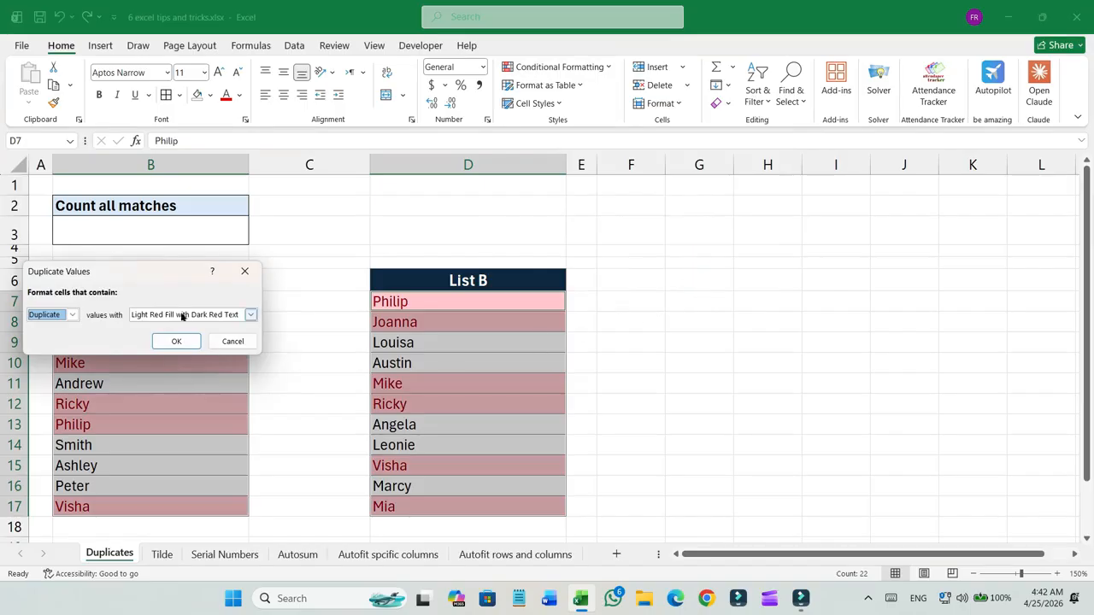
left_click_drag(167, 276, 213, 275)
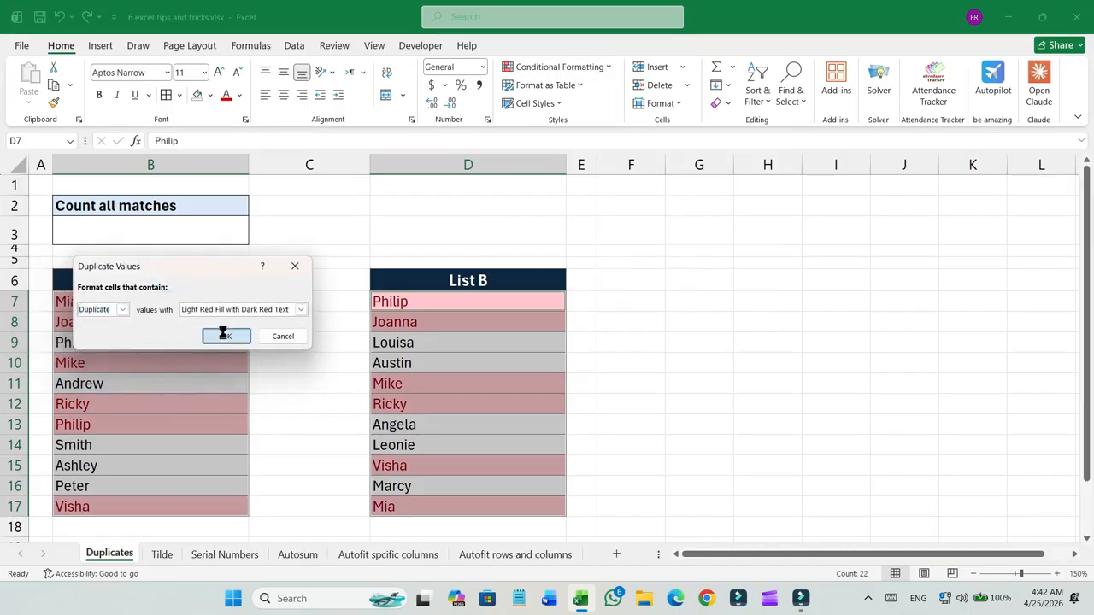
left_click(221, 336)
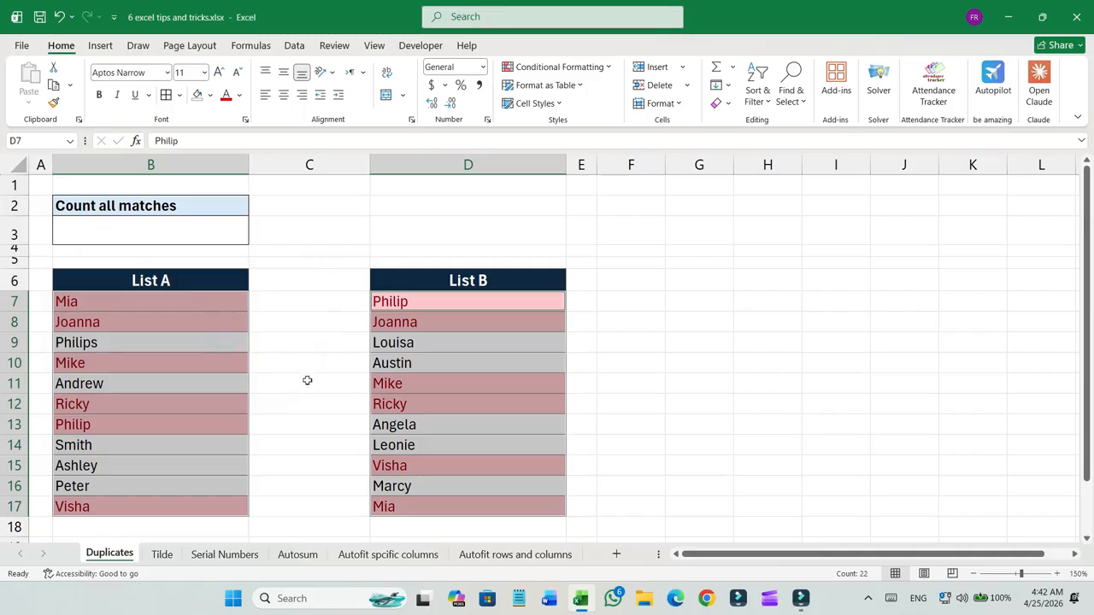
Select the highlighted names in List A to examine how many are matched.
left_click(316, 312)
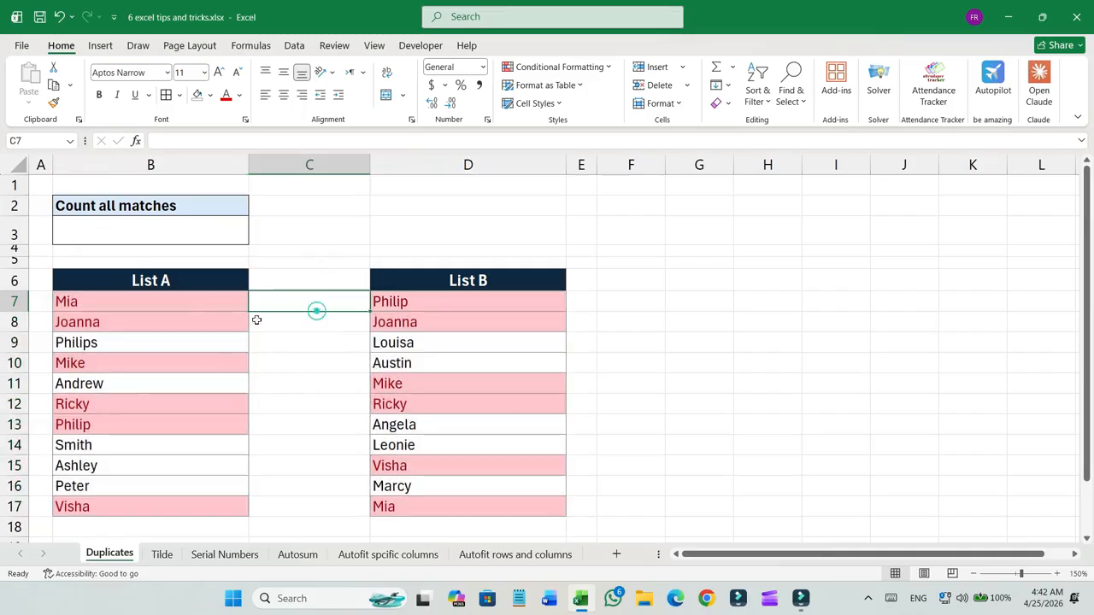
left_click(215, 303)
left_click(204, 326, "ctrl")
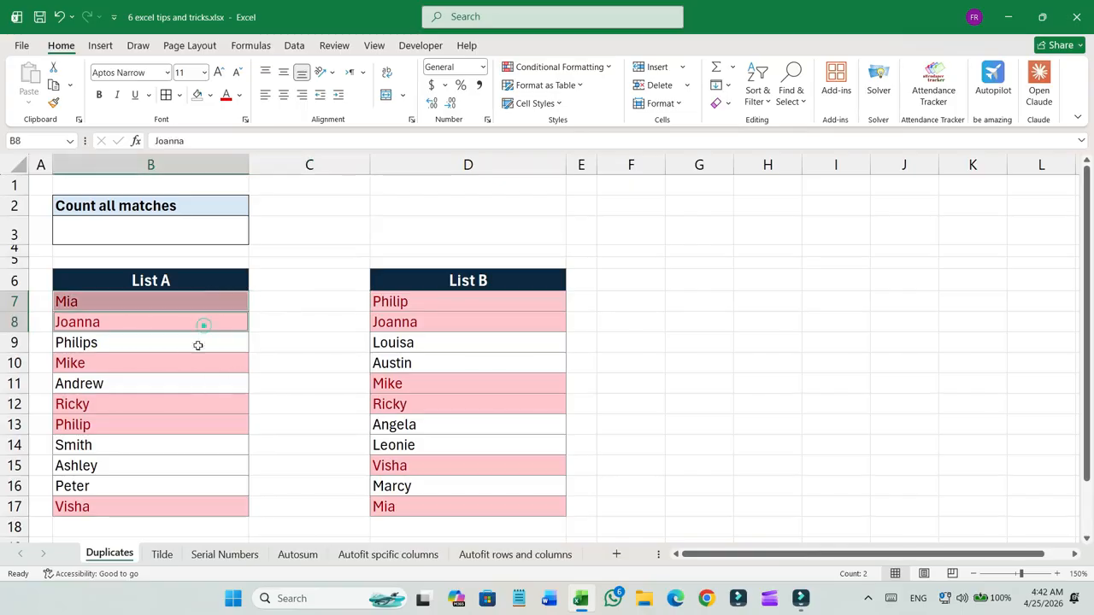
left_click(159, 232)
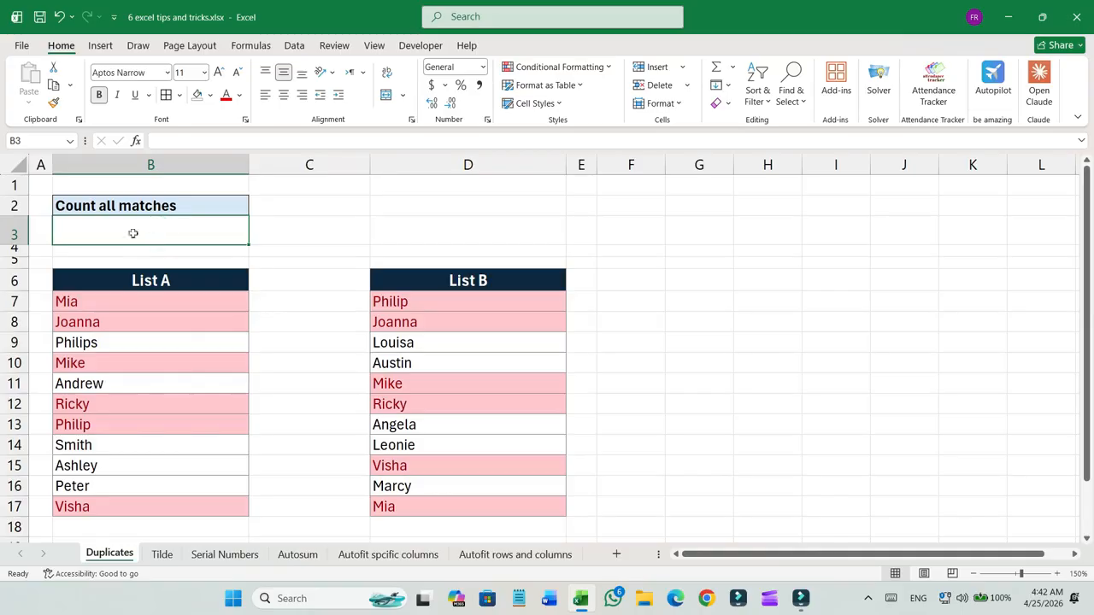
left_click(128, 303)
left_click(121, 324, "ctrl")
left_click(117, 364, "ctrl")
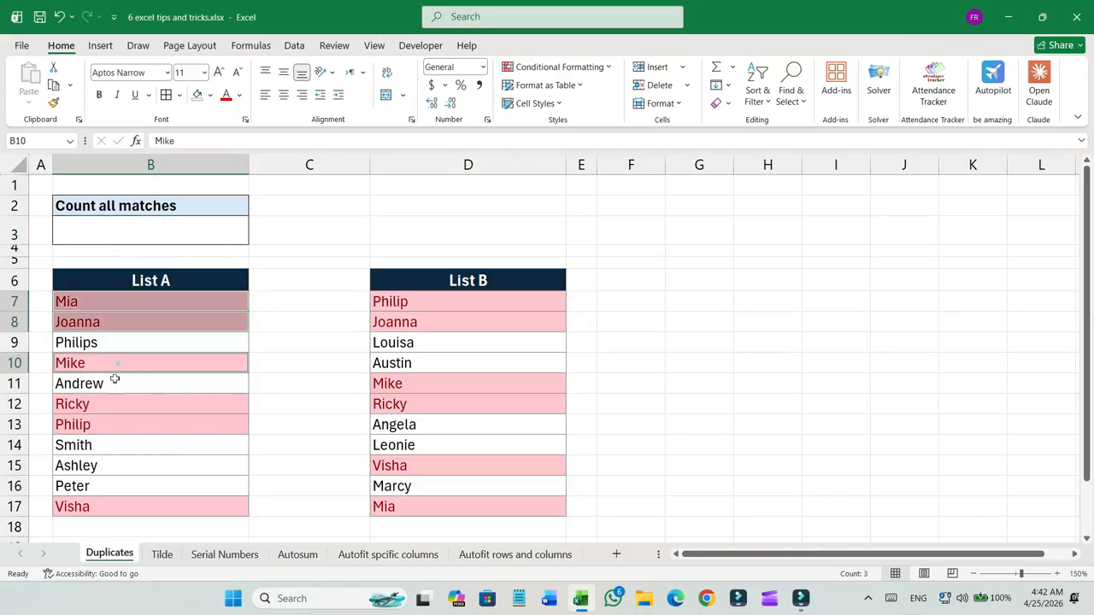
left_click(109, 404, "ctrl")
left_click(103, 425, "ctrl")
left_click(95, 503, "ctrl")
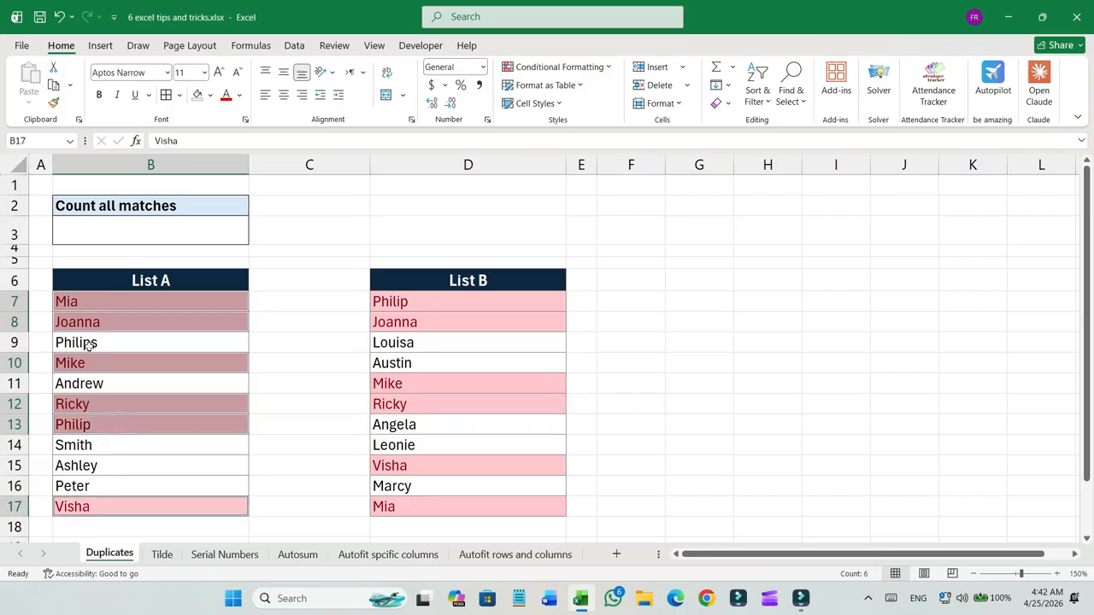
Enter =SUMPRODUCT(COUNTIF(B7:B17,D7:D17)) in cell B3 to count all matches.
left_click(127, 235)
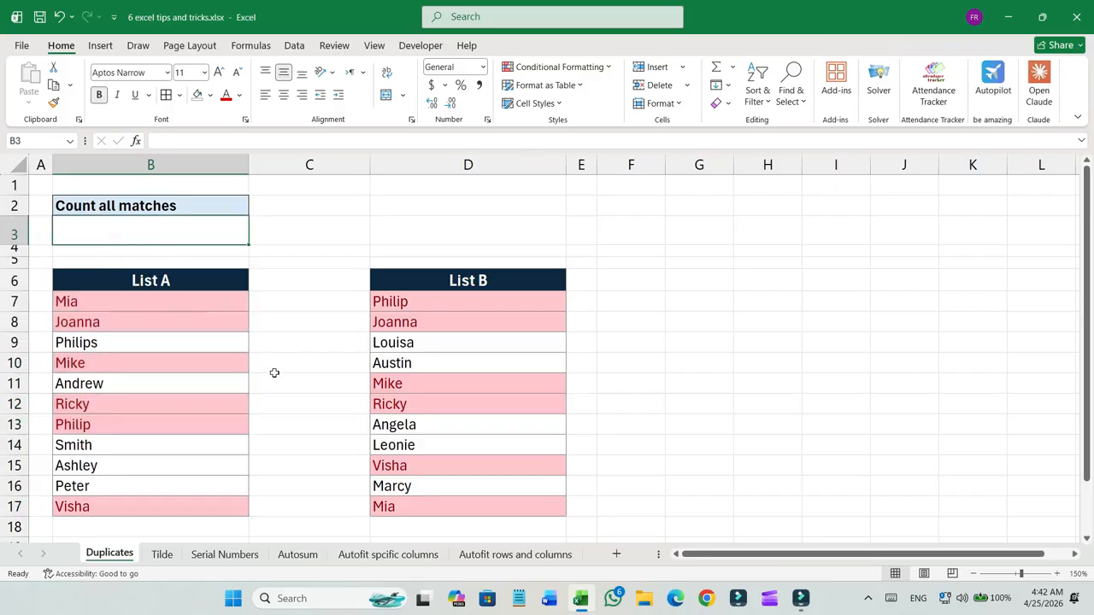
type("=")
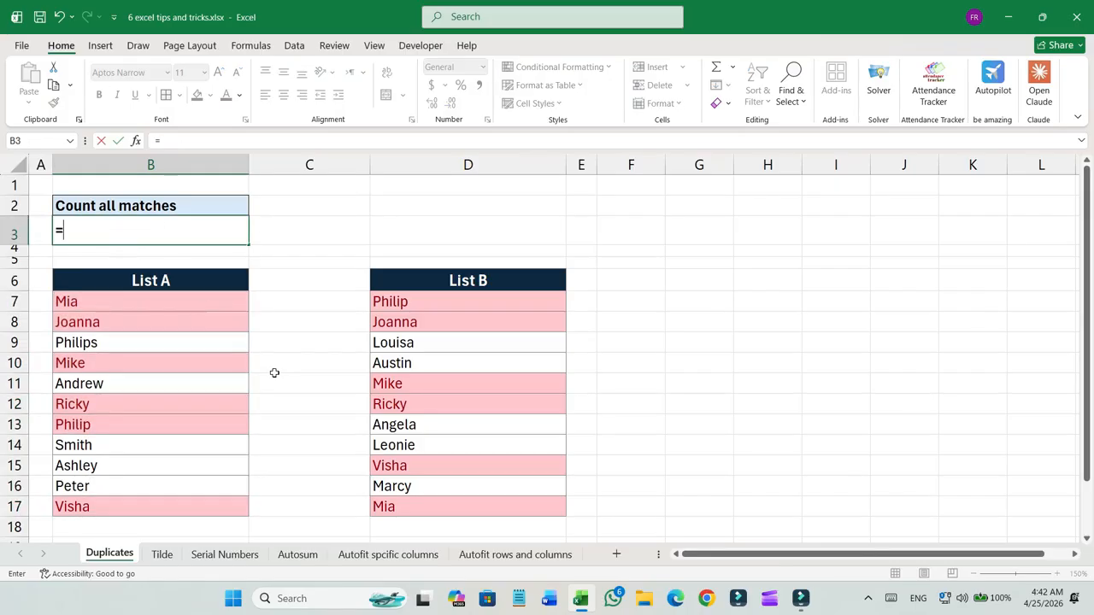
type("SUMPRO")
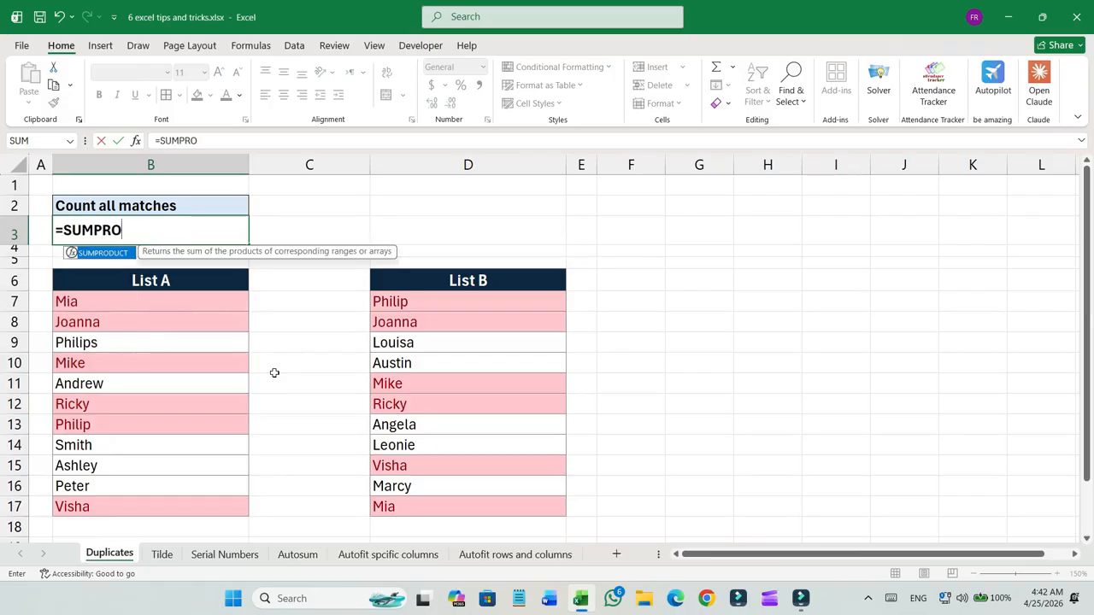
type("DUCT(")
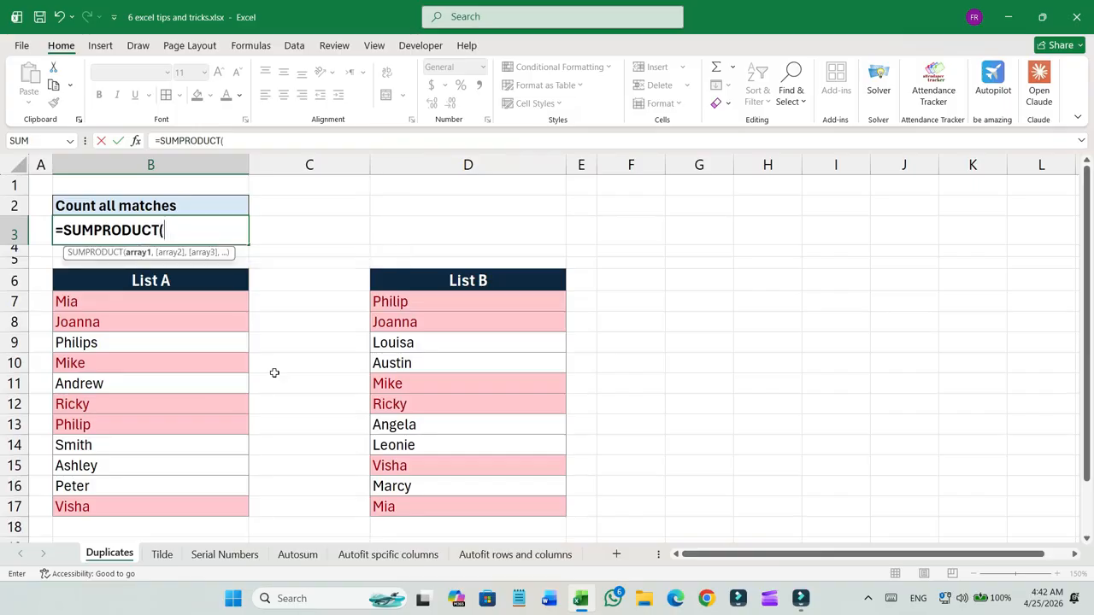
type("COUNTIF")
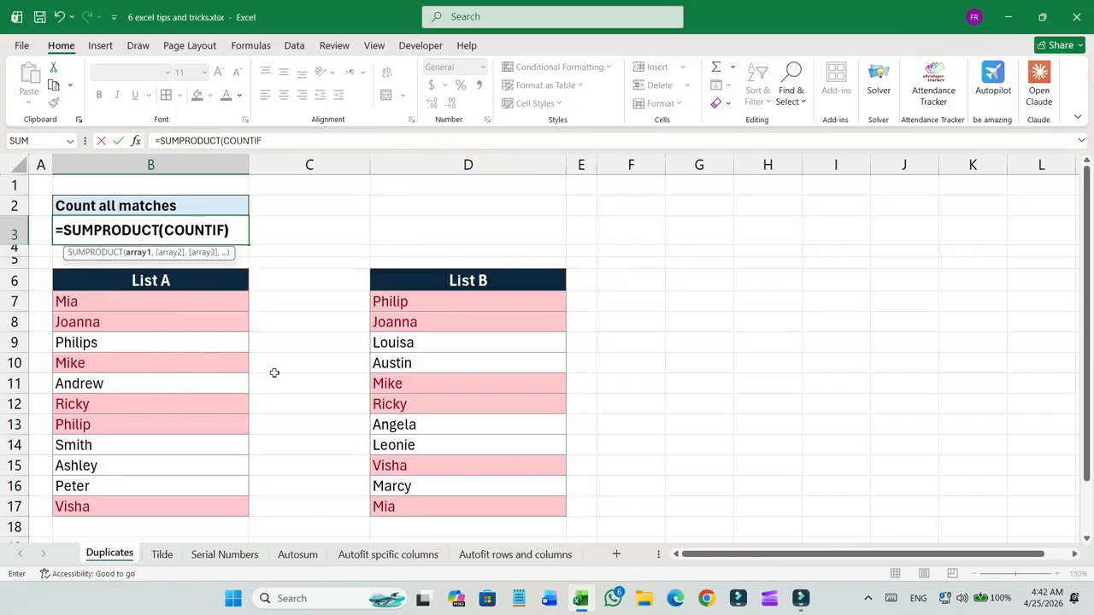
type(")(")
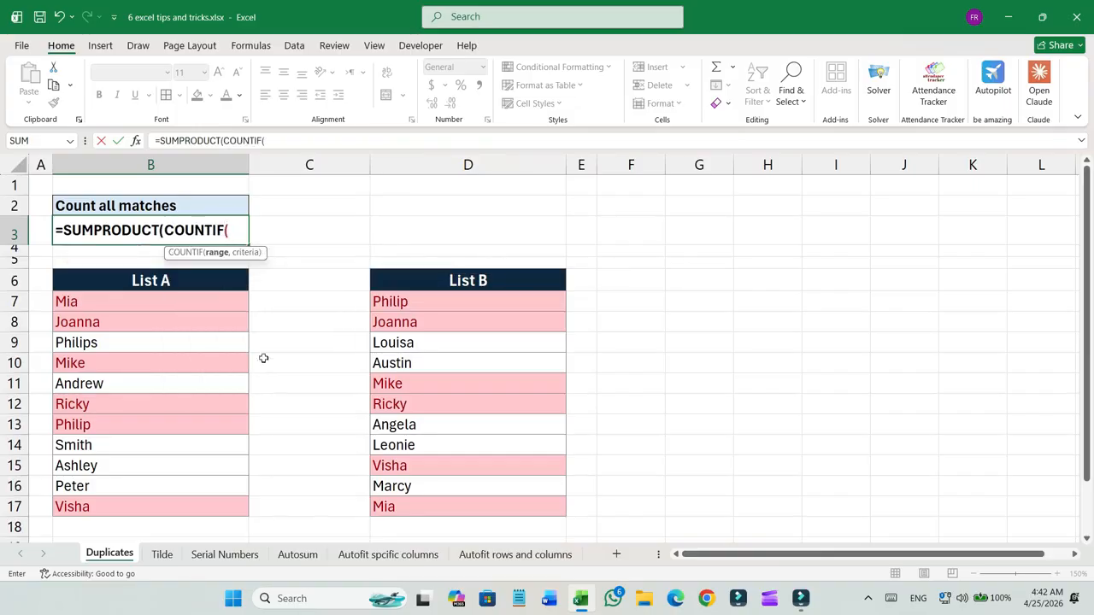
left_click_drag(235, 293, 230, 498)
type(",")
left_click_drag(426, 301, 438, 501)
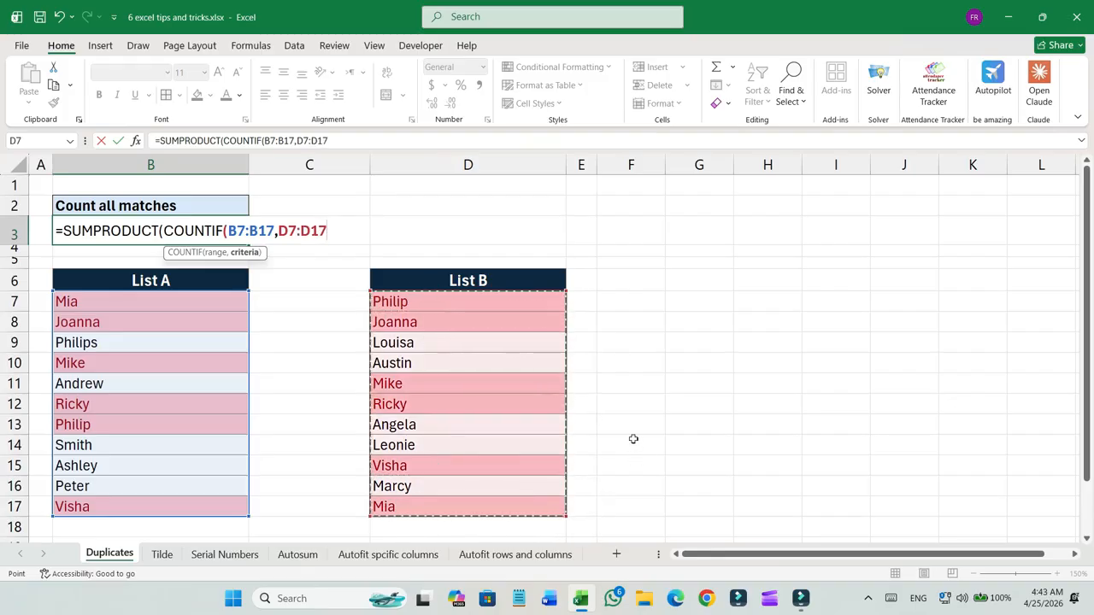
type("))")
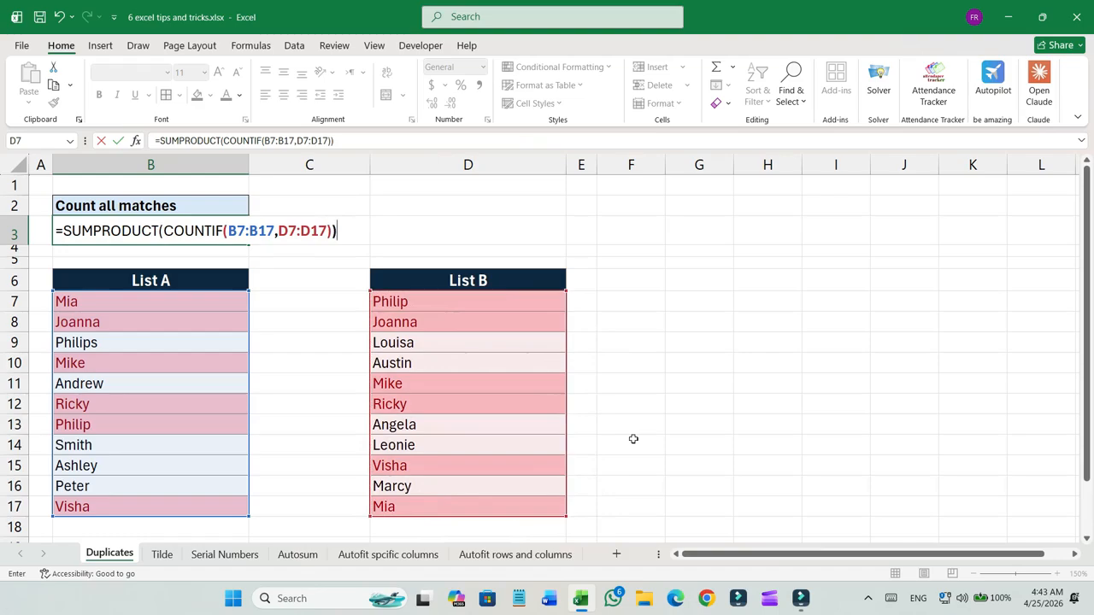
key("Return")
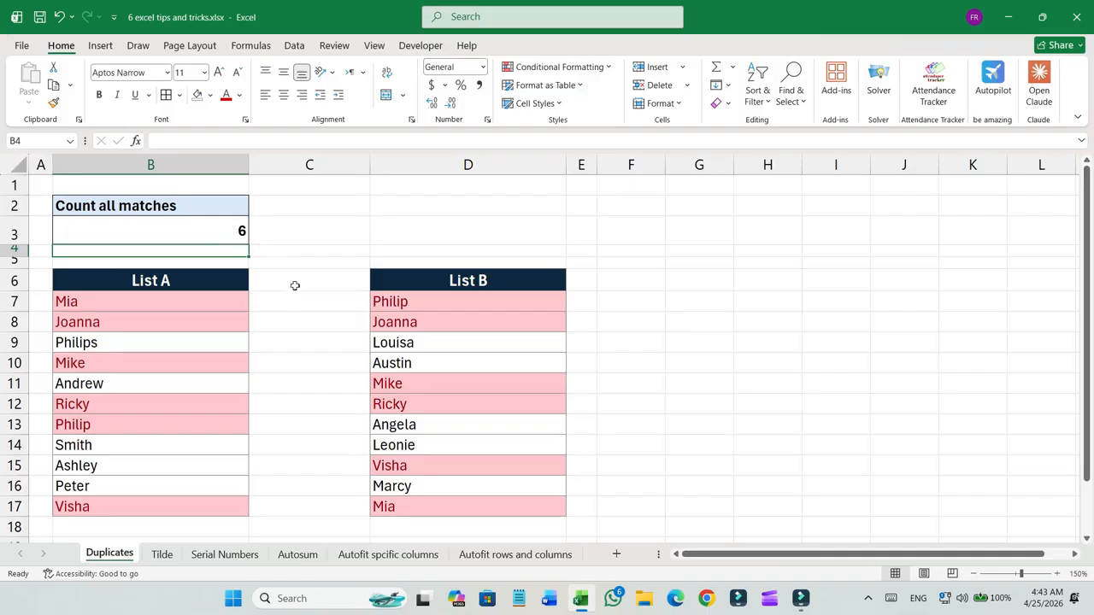
Review the COUNTIF and SUMPRODUCT parts of the formula in cell B3.
double_click(227, 229)
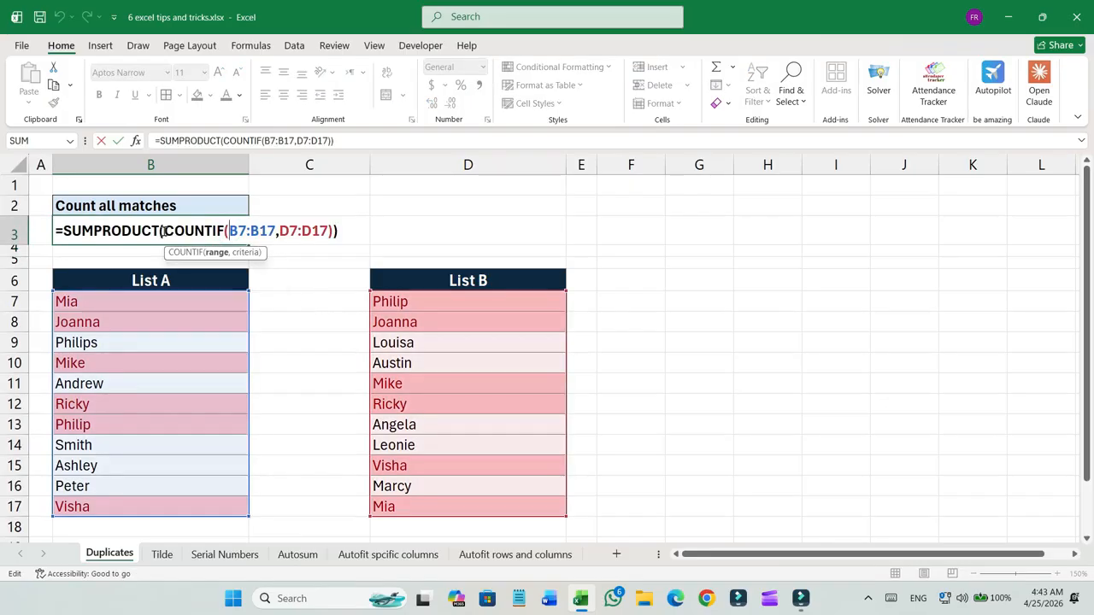
left_click_drag(164, 231, 230, 231)
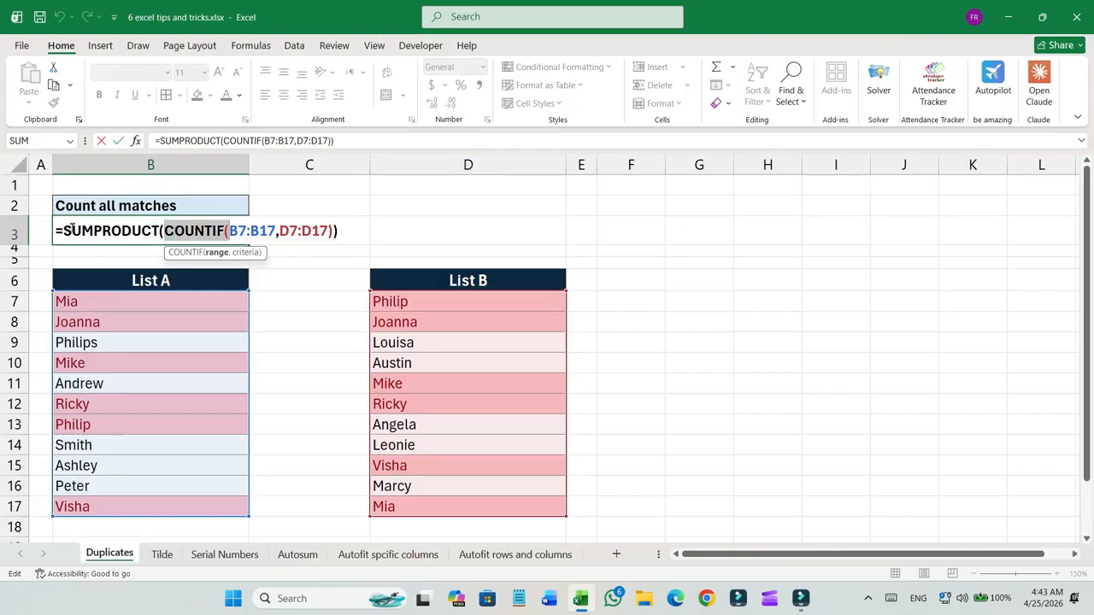
left_click_drag(63, 229, 159, 229)
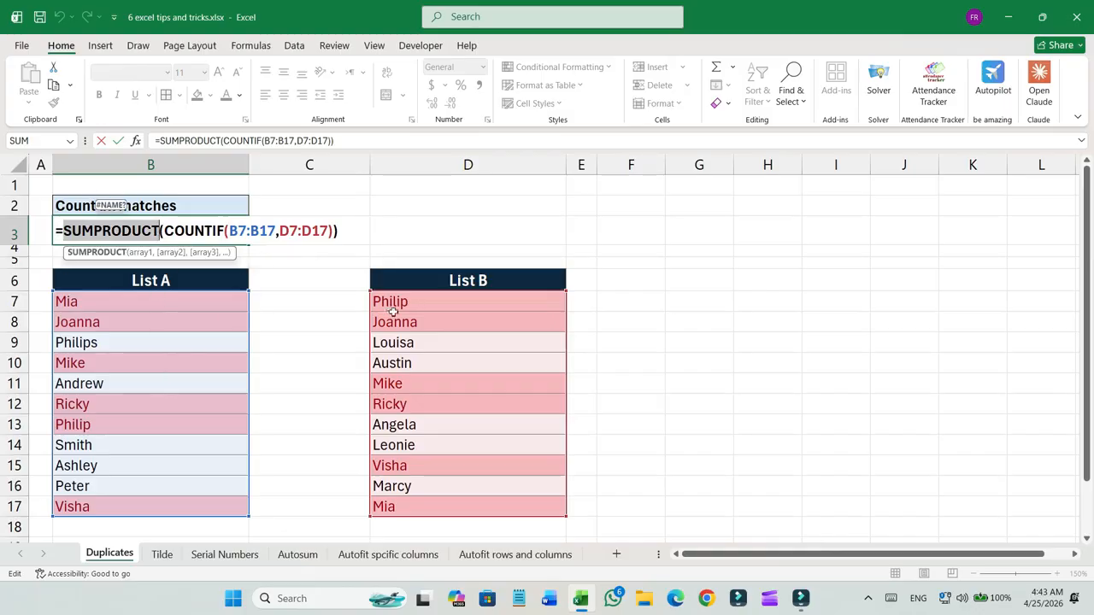
key("Return")
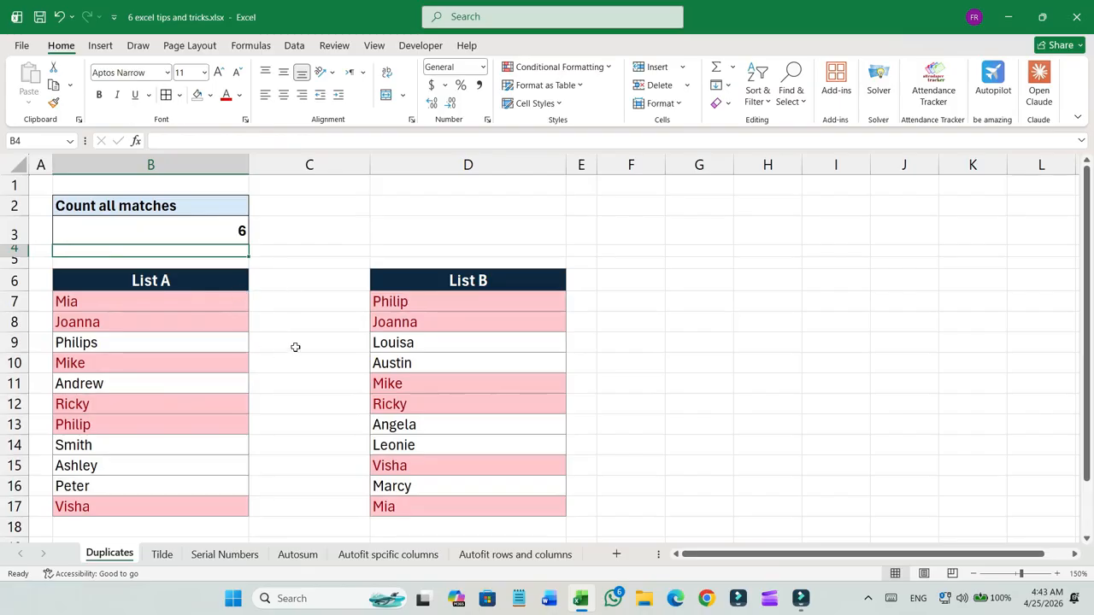
Change cell B8 in List A to Smith.
left_click(147, 321)
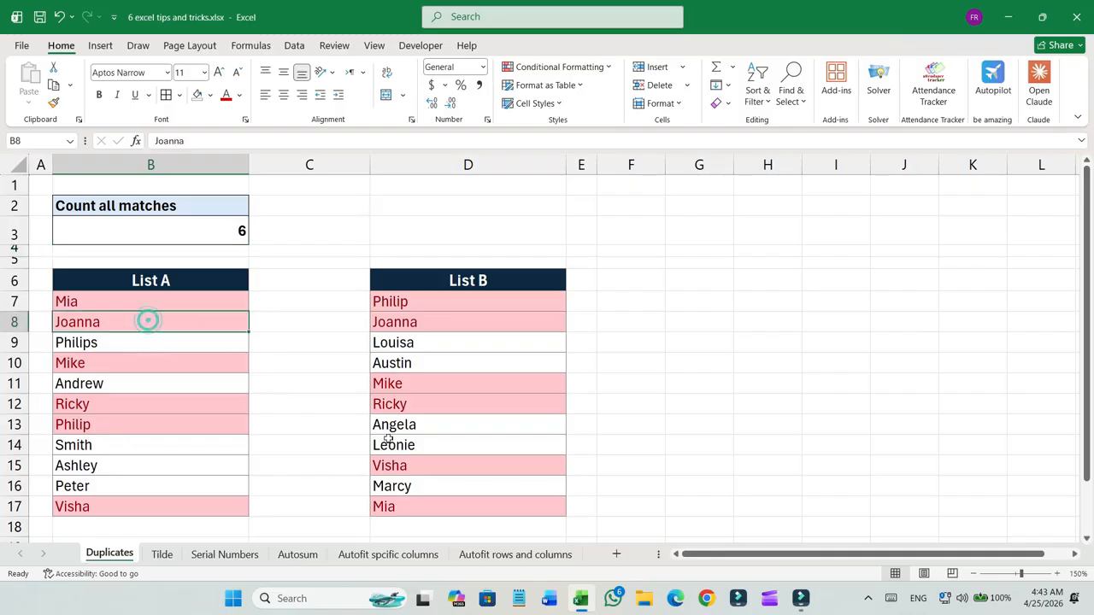
type("Smith")
key("Return")
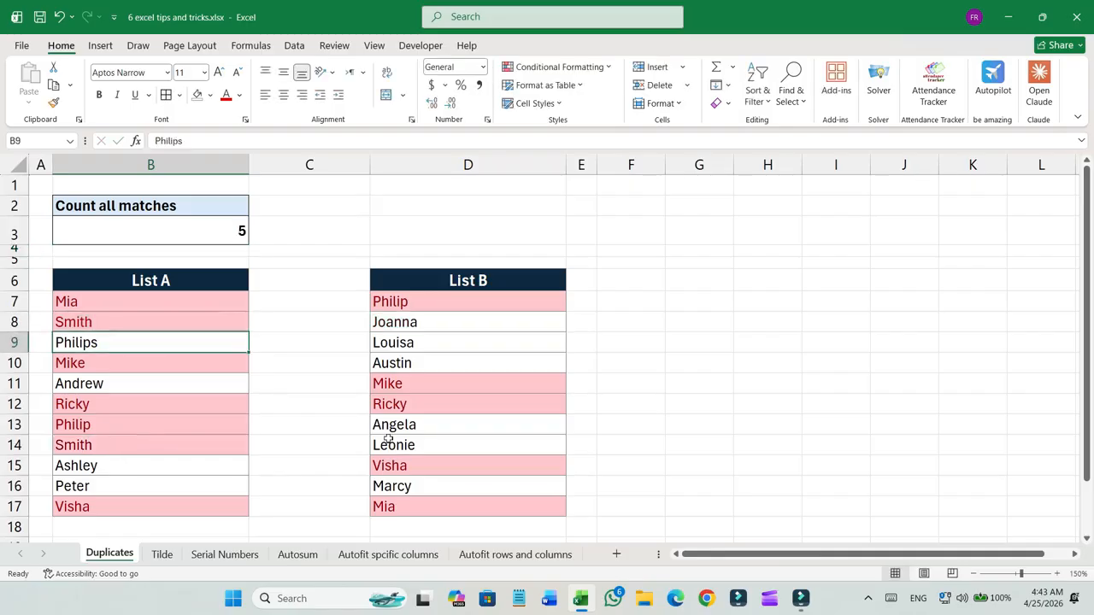
Change cell B10 in List A to Andrew.
key("Down")
key("Down")
key("Up")
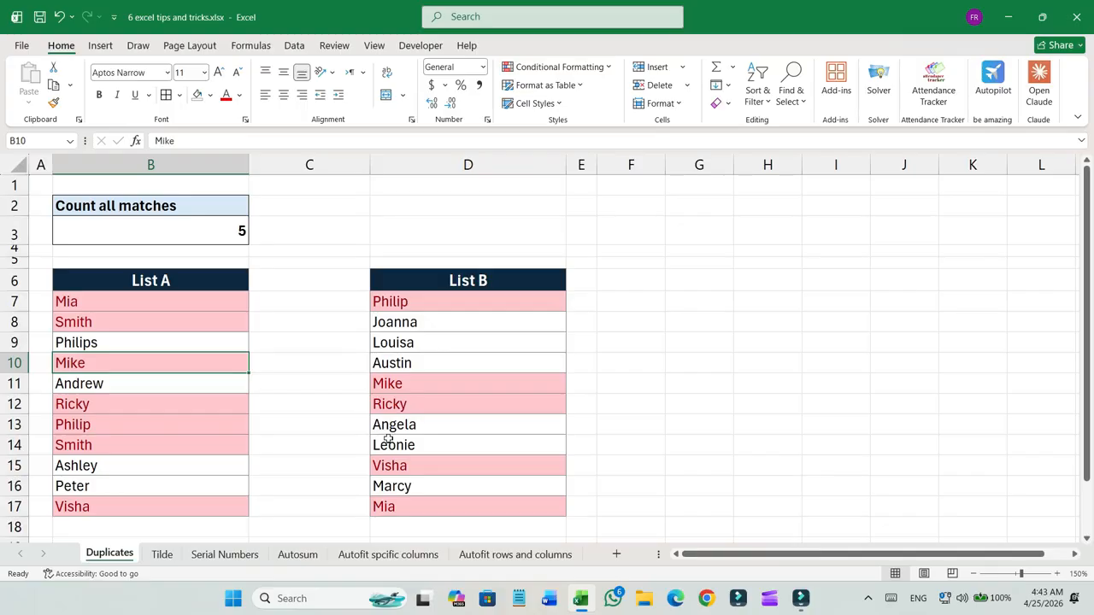
type("Andbr")
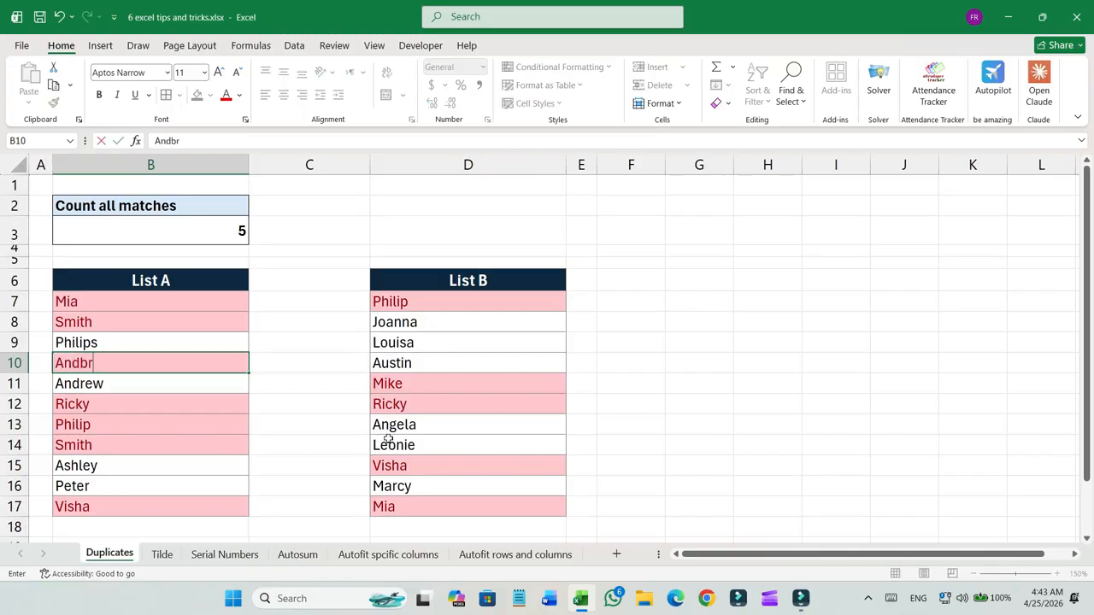
key("BackSpace")
key("BackSpace")
type("rew")
key("Return")
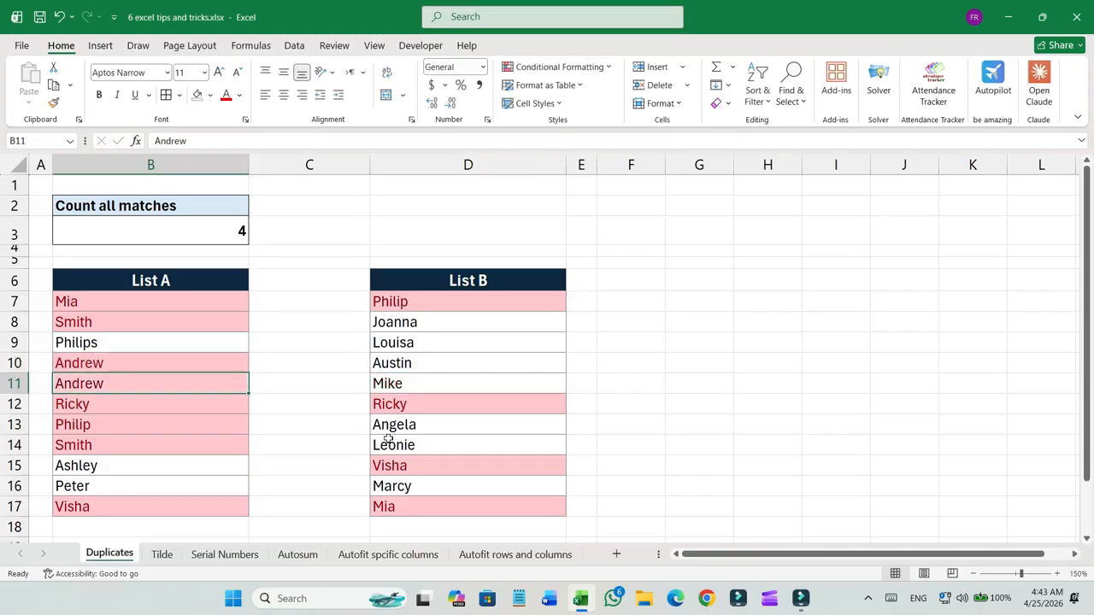
key("Down")
key("Down")
key("Down")
key("Down")
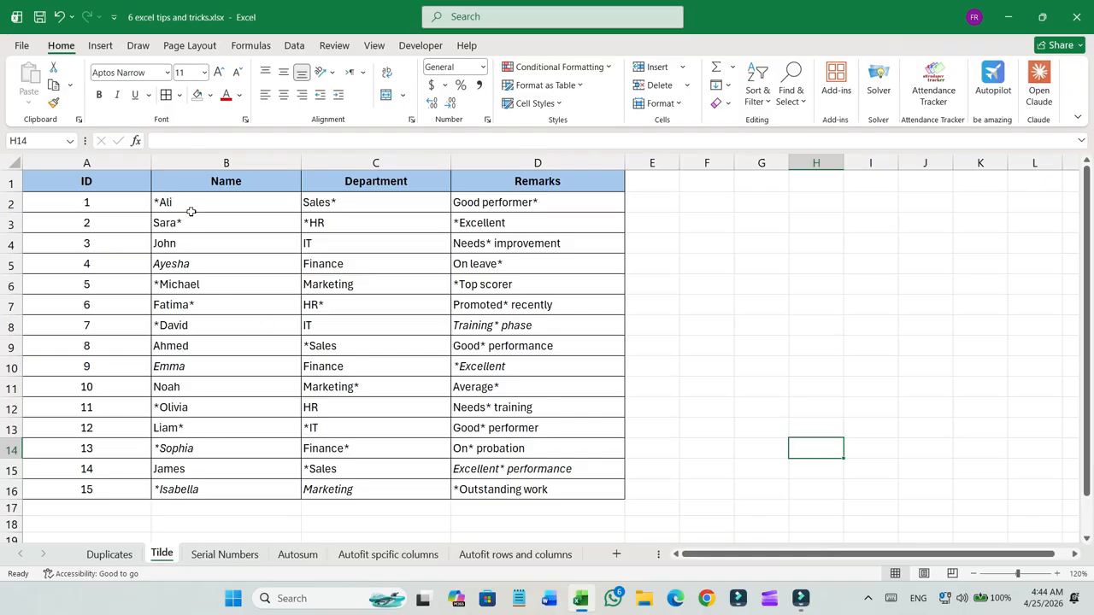
Select the whole employee table and try replacing * with nothing, then undo that replacement.
left_click(140, 203)
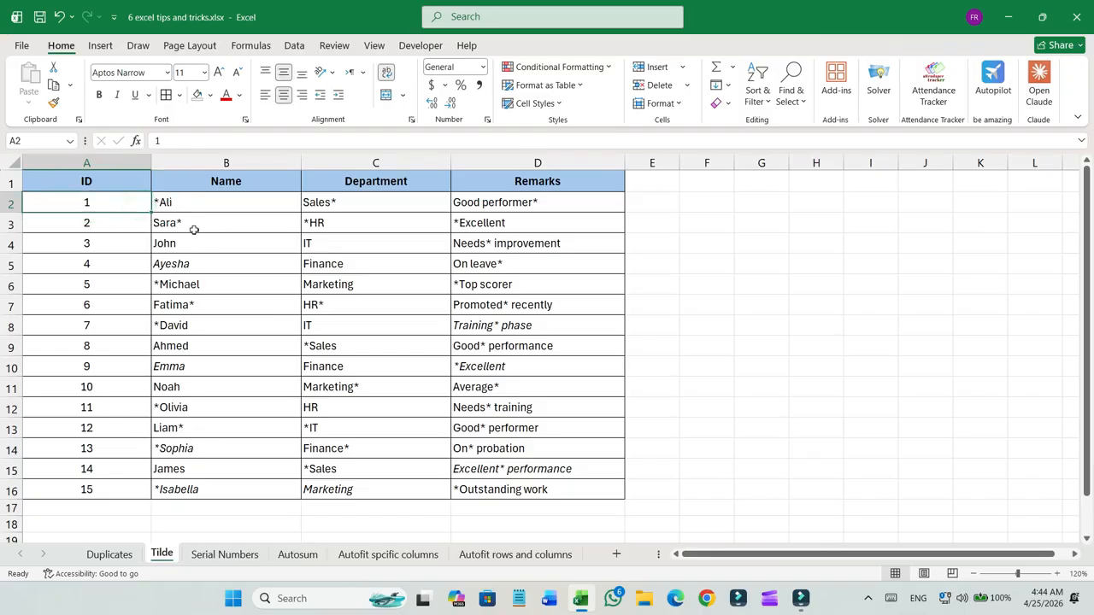
left_click(162, 203)
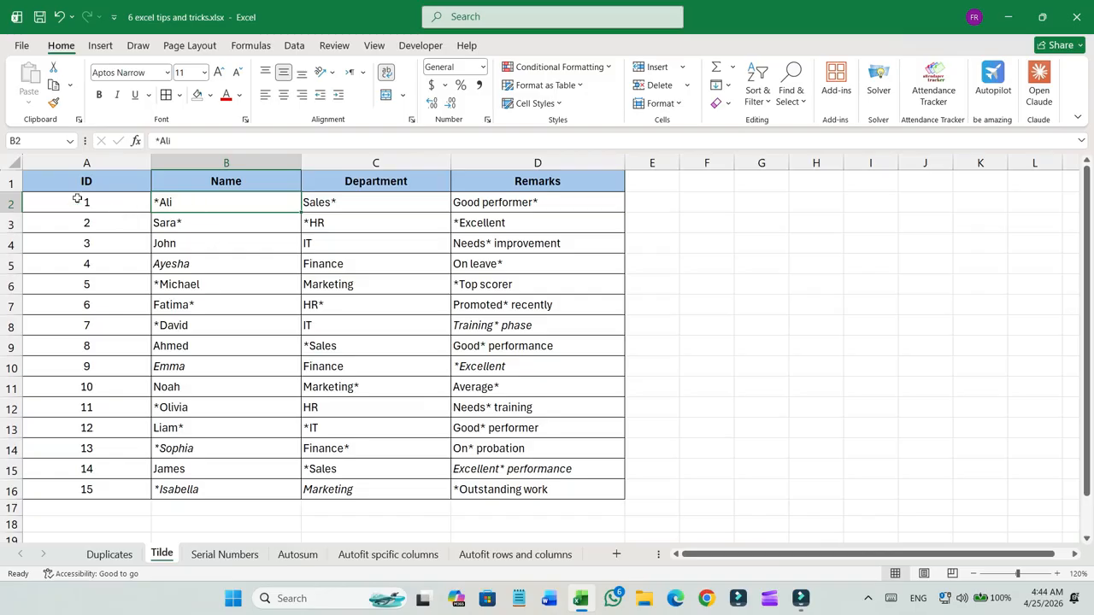
left_click_drag(95, 181, 527, 491)
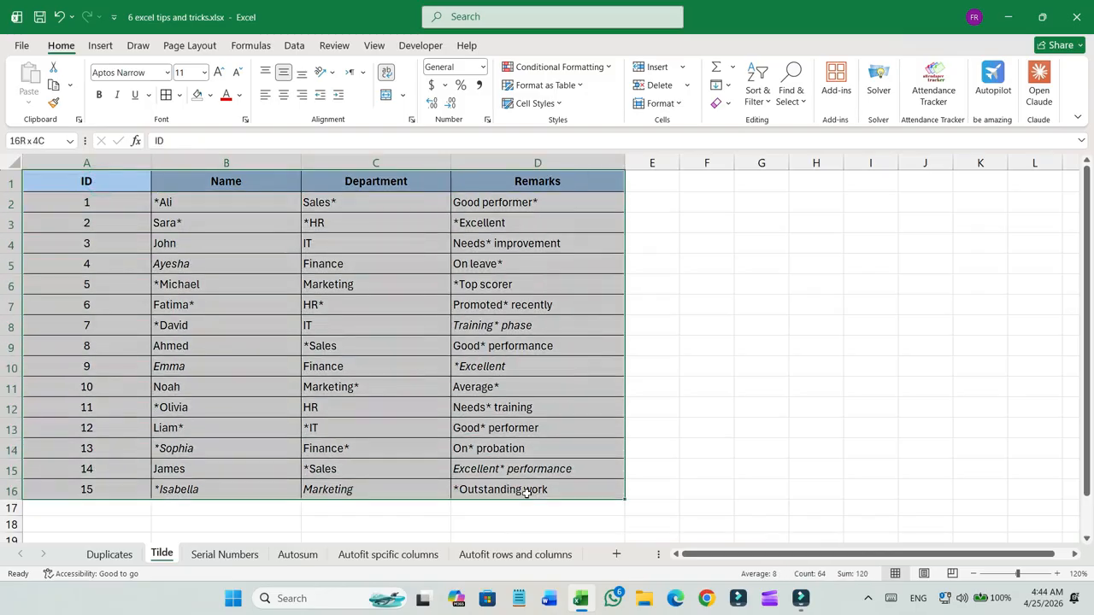
left_click(70, 186)
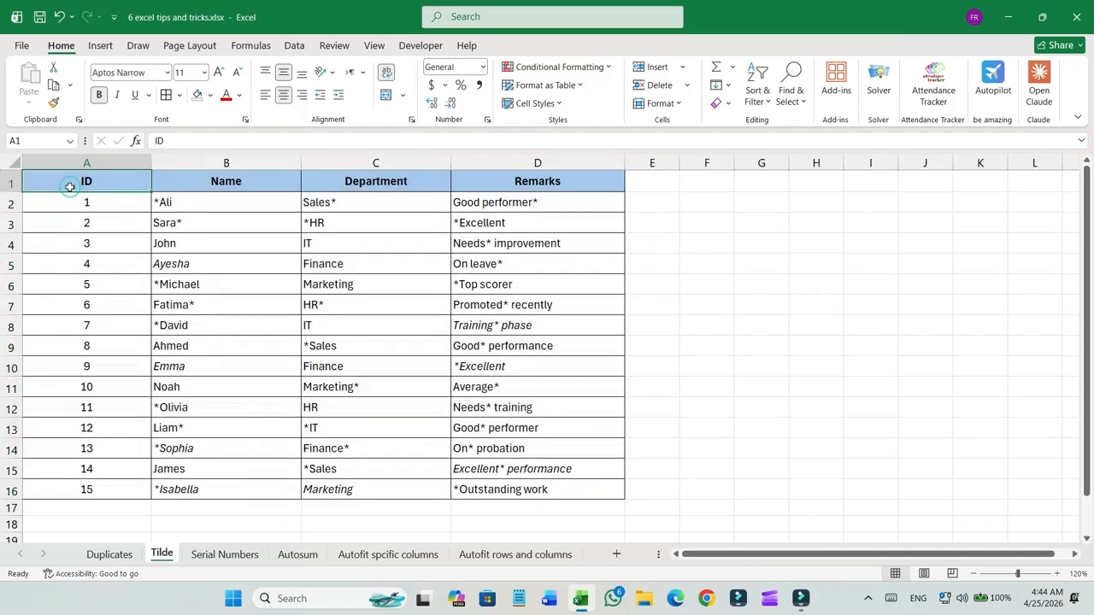
key("ctrl+a")
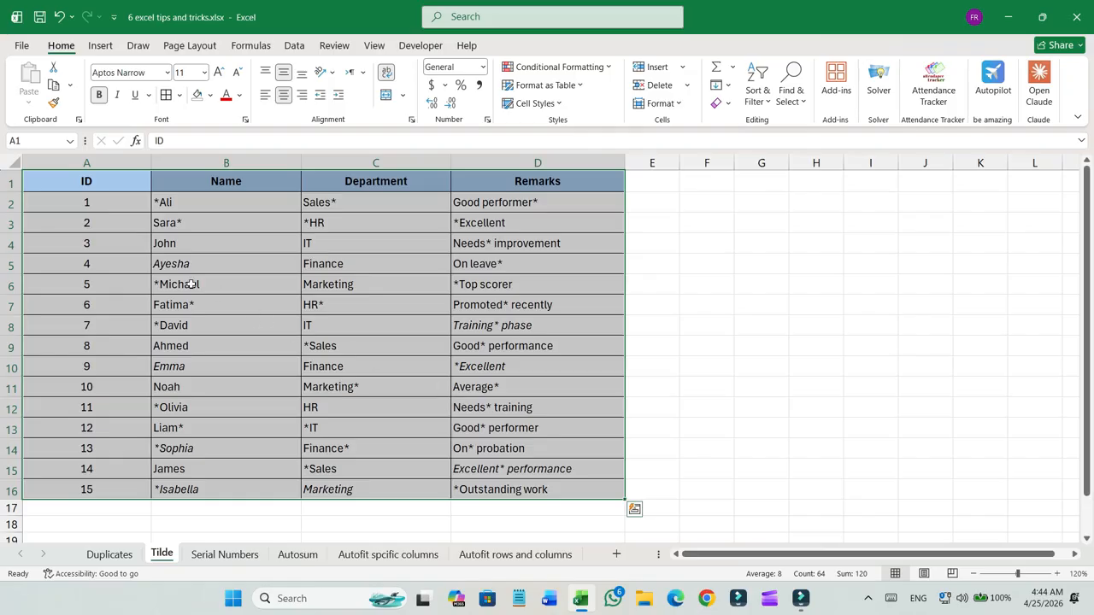
key("ctrl+h")
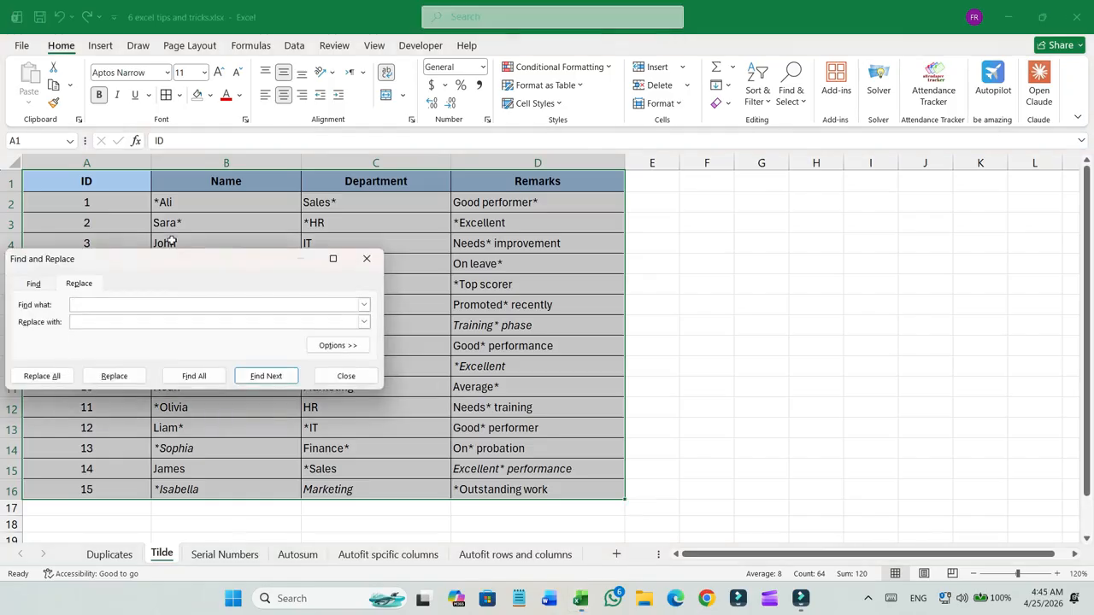
left_click_drag(193, 268, 279, 264)
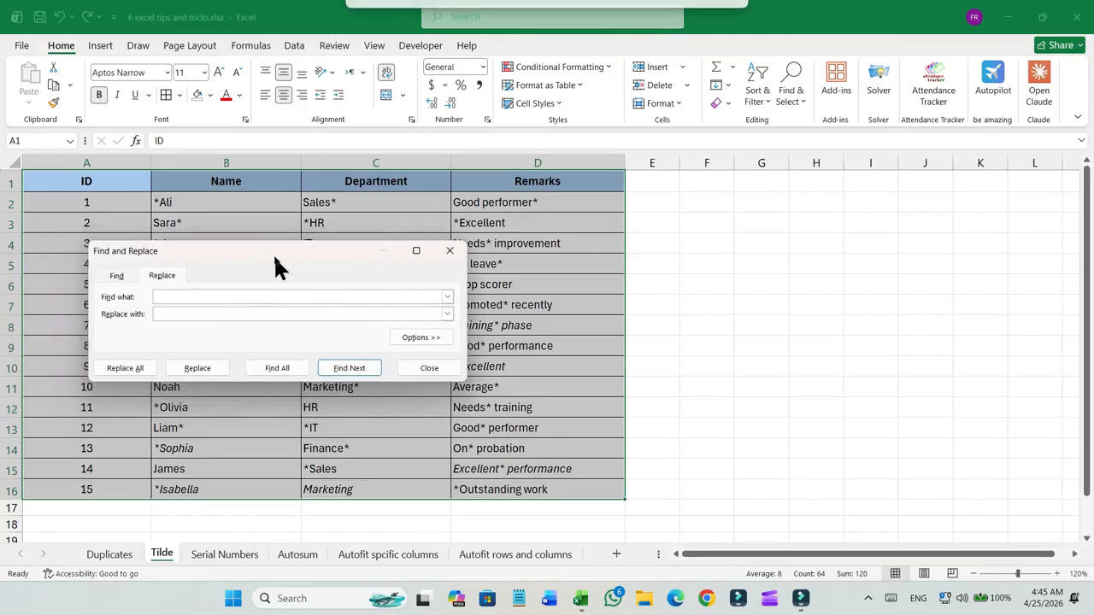
left_click(159, 300)
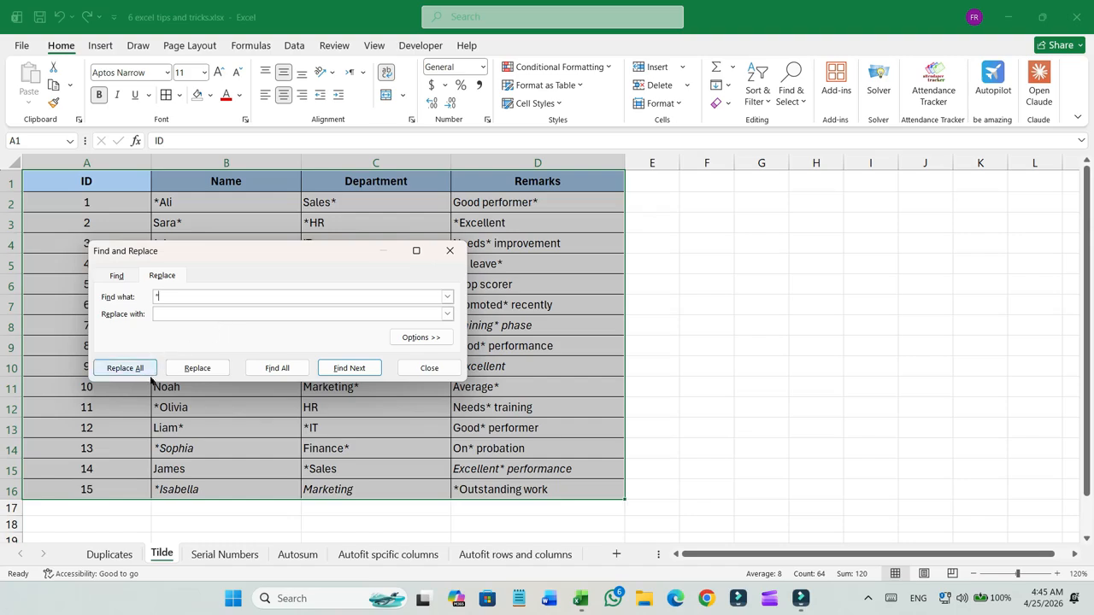
left_click(188, 368)
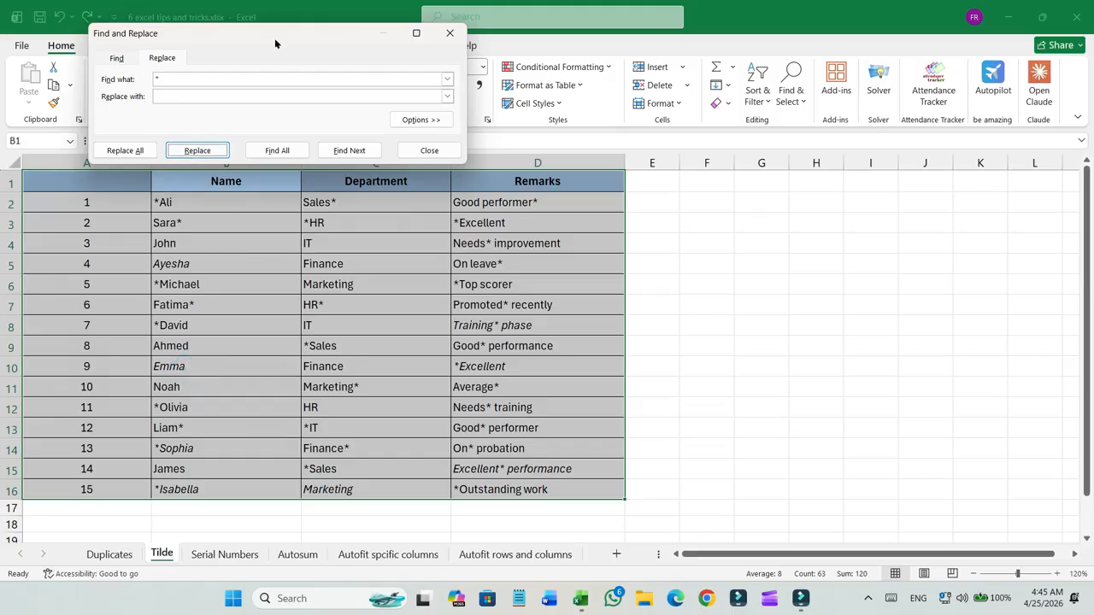
left_click_drag(275, 42, 292, 269)
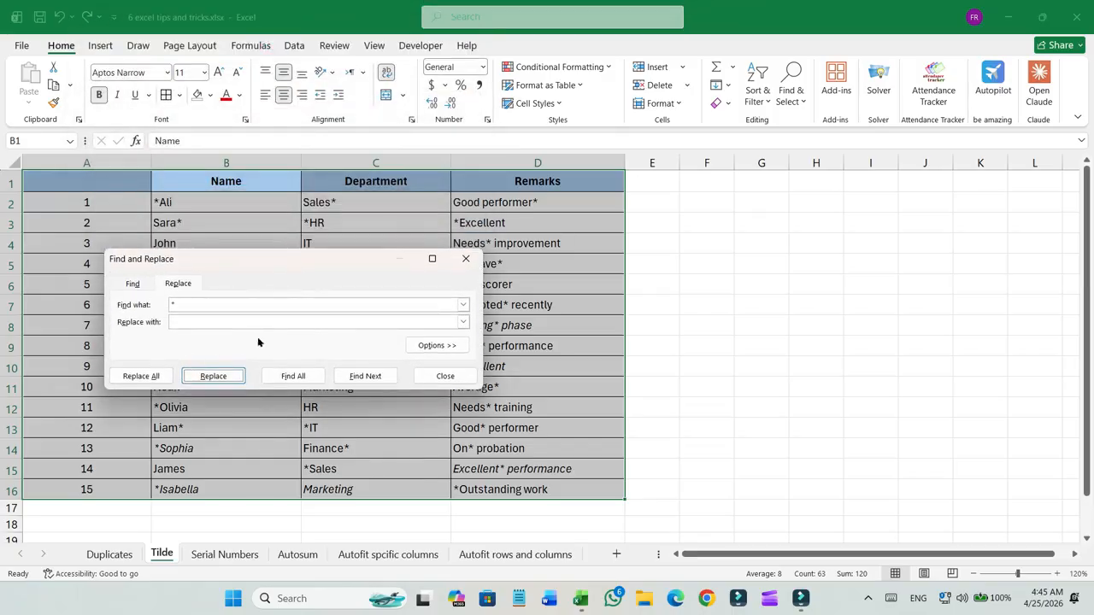
left_click(466, 258)
key("ctrl+z")
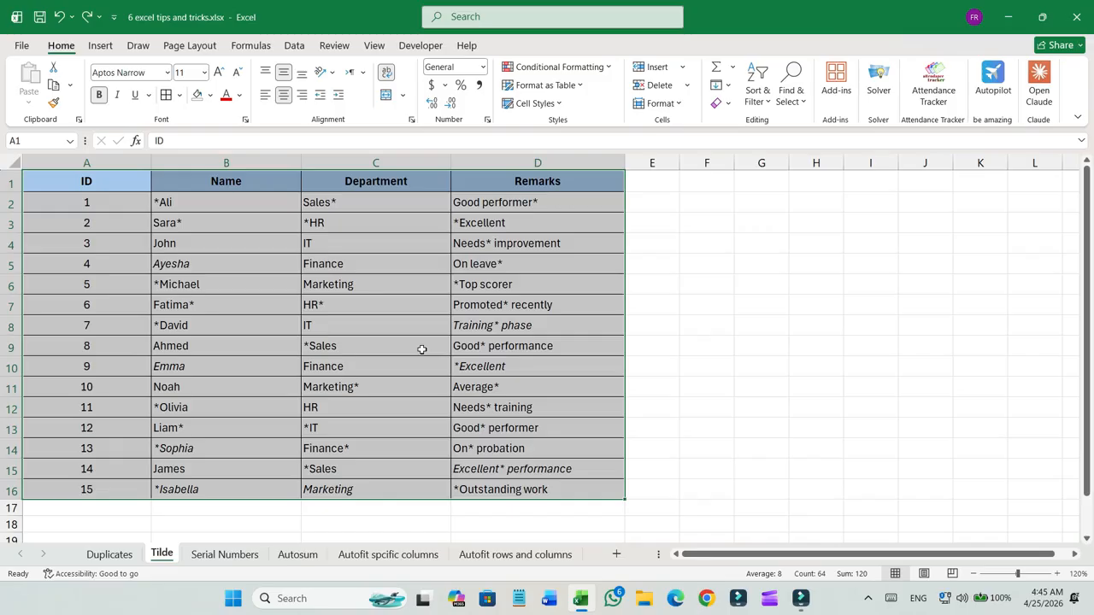
Replace every literal asterisk in the table with nothing by searching for ~*, then close the dialog.
key("ctrl+h")
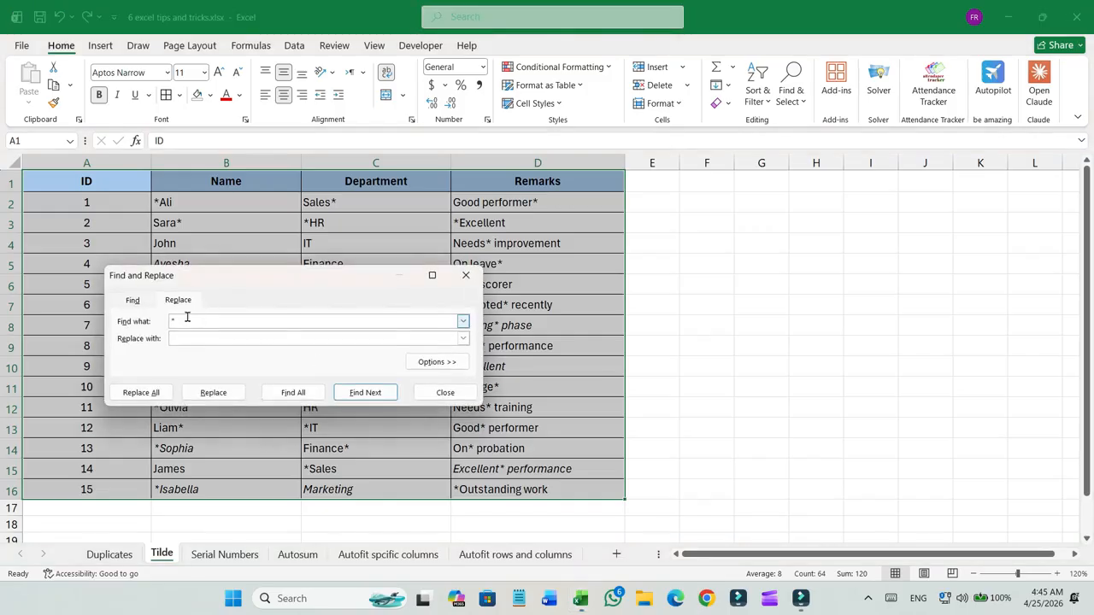
left_click(186, 318)
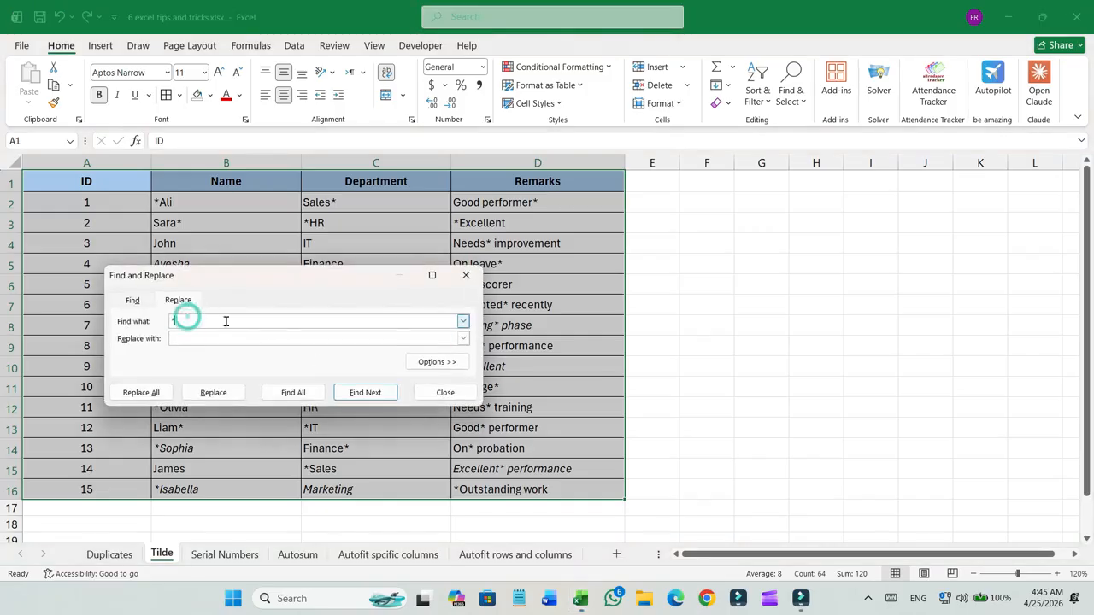
left_click(173, 322)
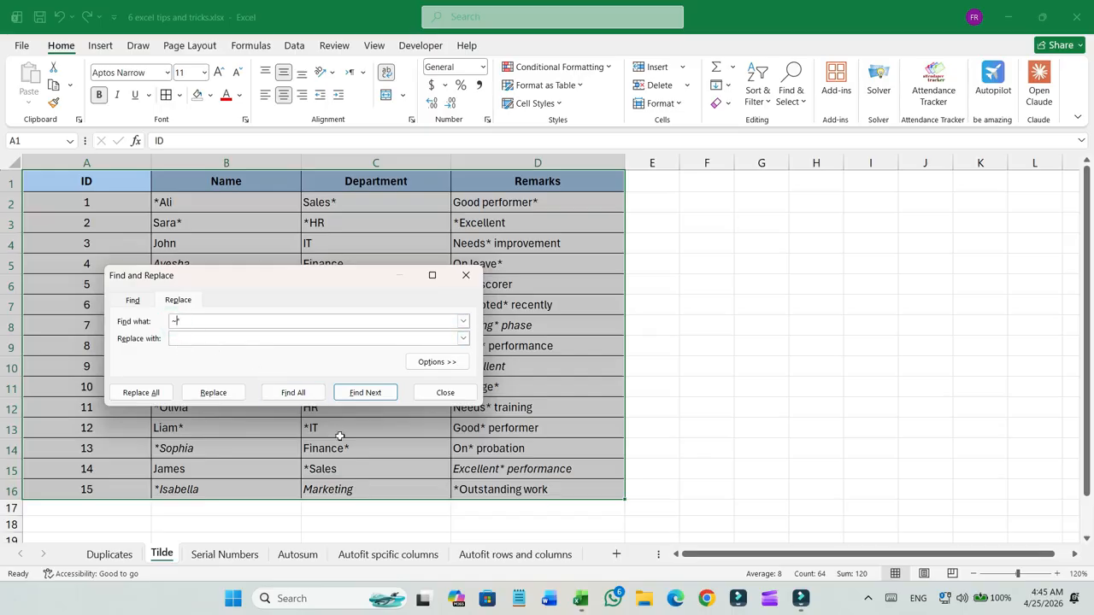
left_click(179, 338)
left_click(154, 393)
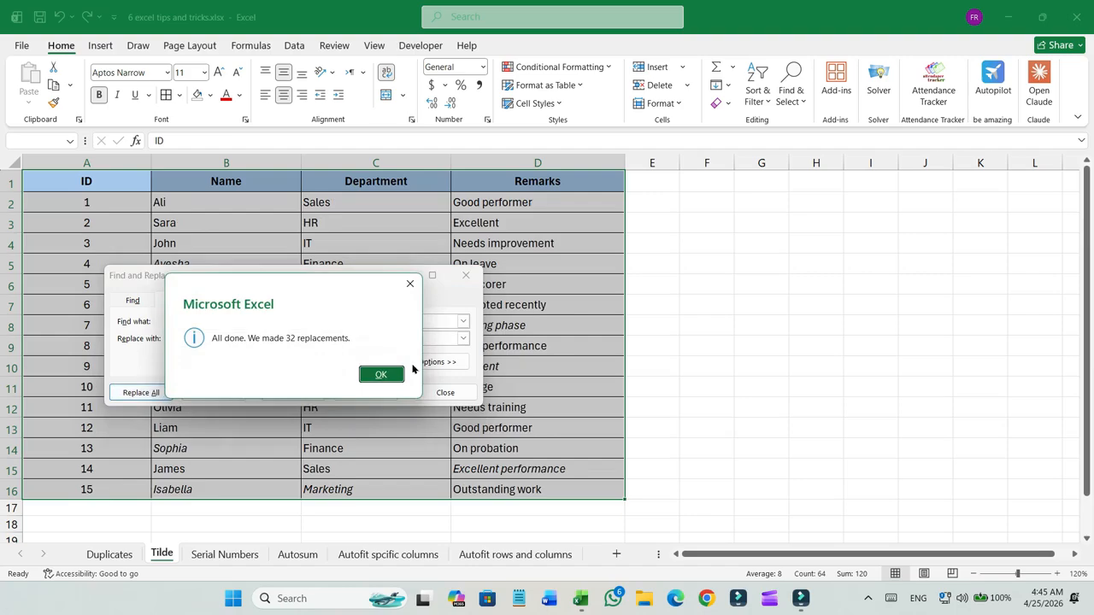
left_click(381, 376)
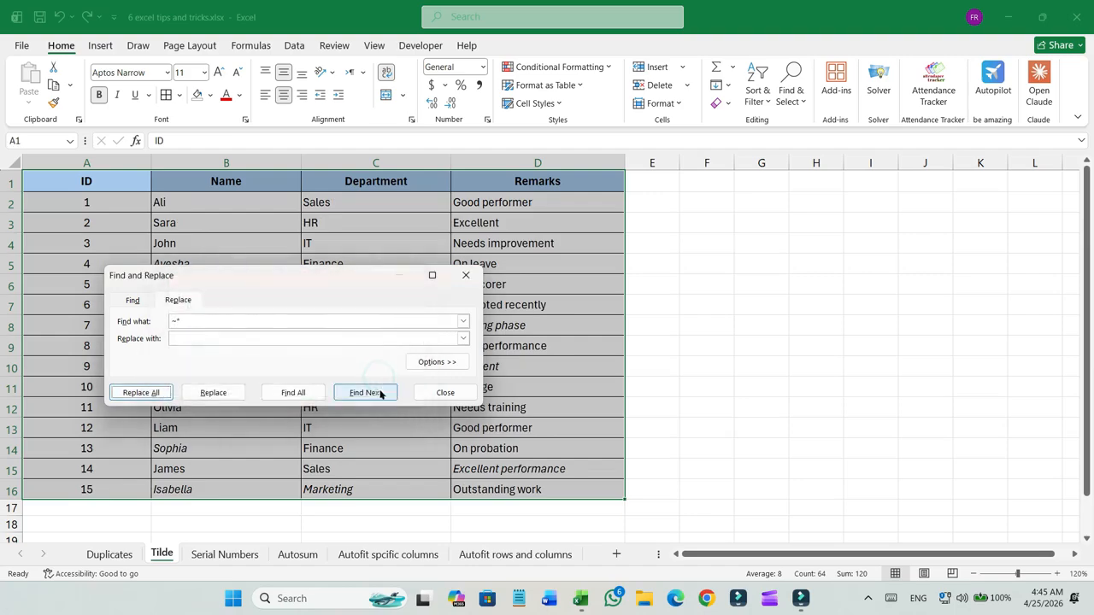
left_click(444, 393)
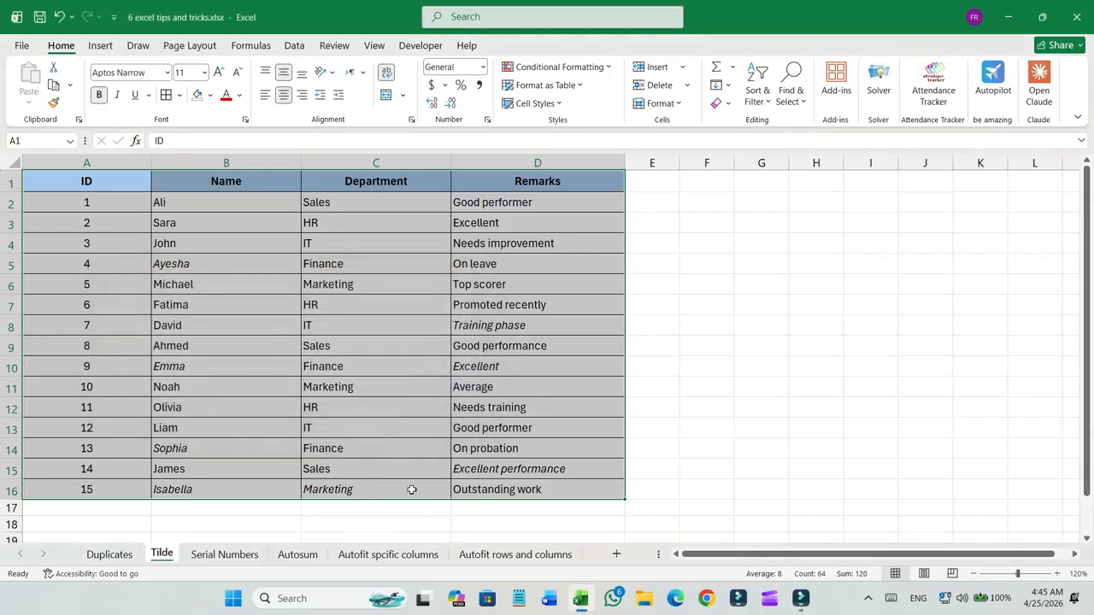
Append a question mark to the name Ali in cell B2.
left_click(556, 489)
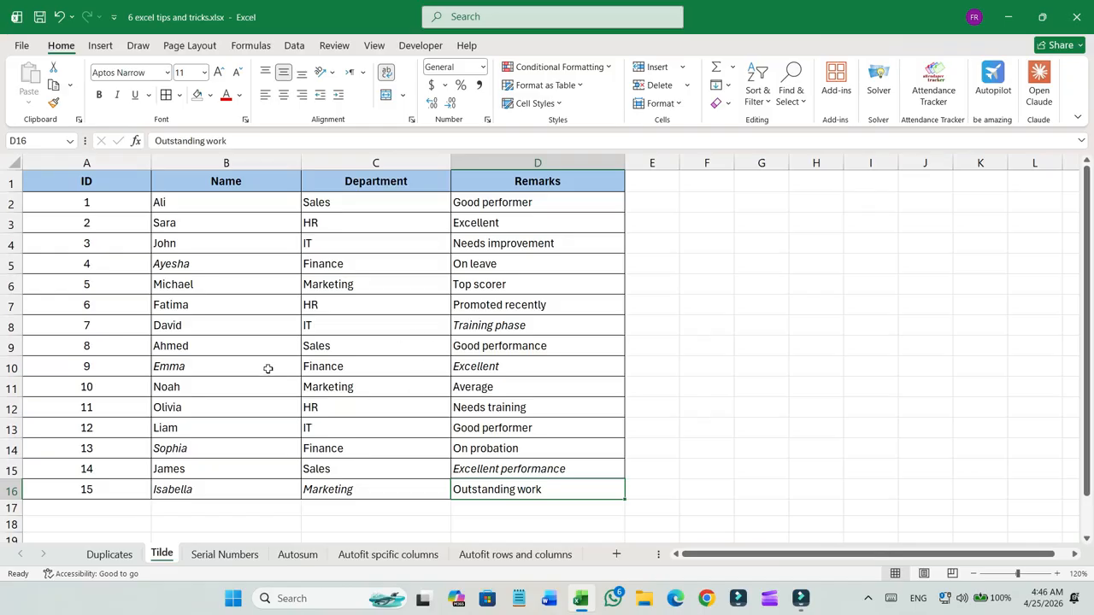
left_click(229, 248)
left_click(233, 306)
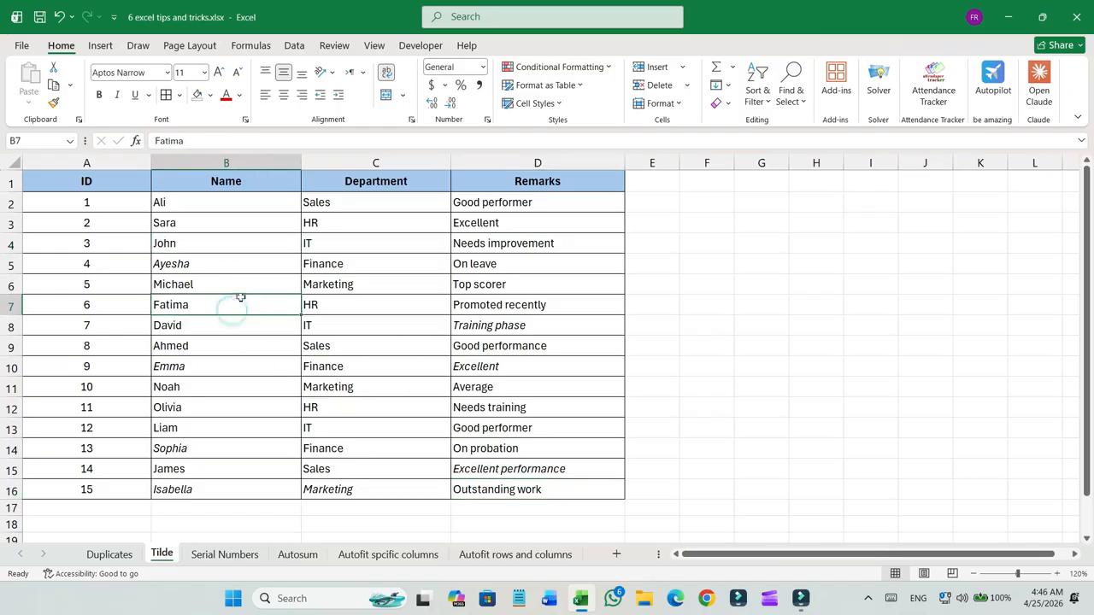
double_click(200, 204)
type("?")
key("Return")
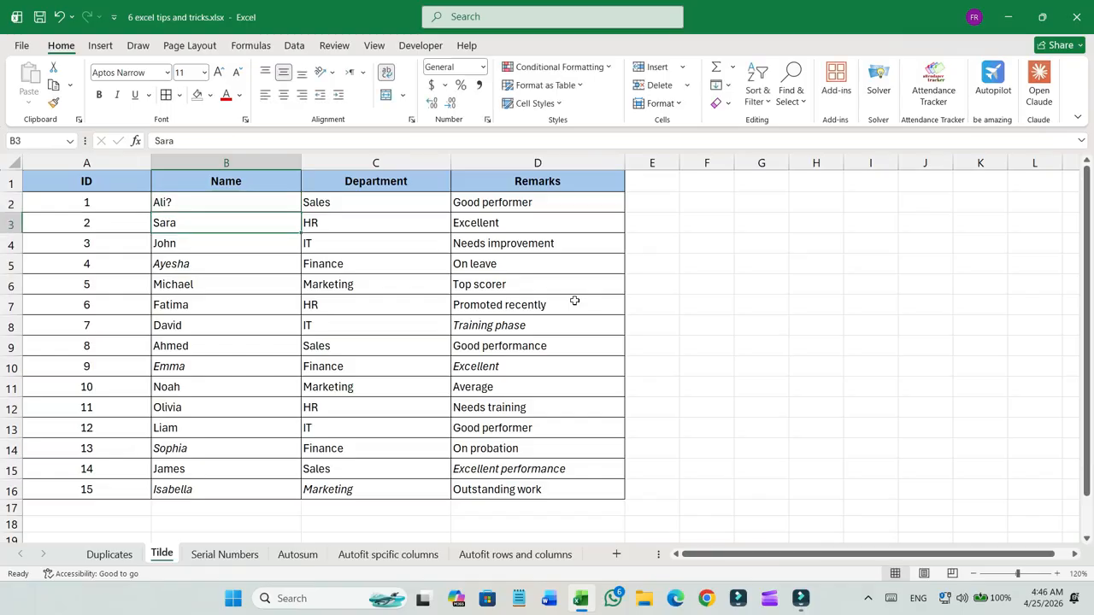
Replace every literal question mark with nothing by searching for ~?, then close the dialog.
key("Up")
key("Down")
key("Up")
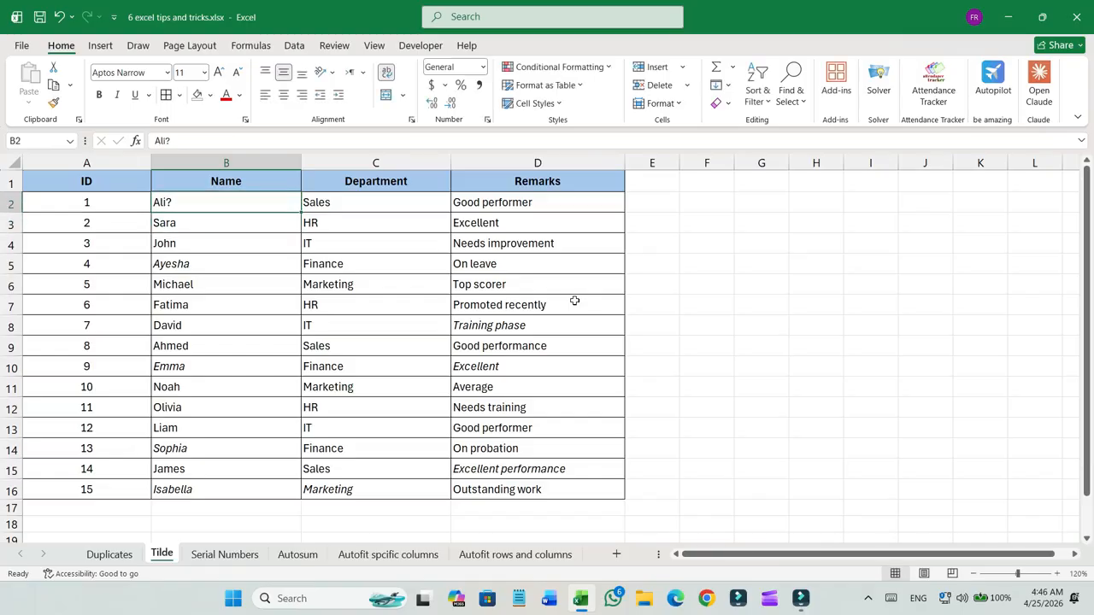
key("ctrl+h")
type("~*")
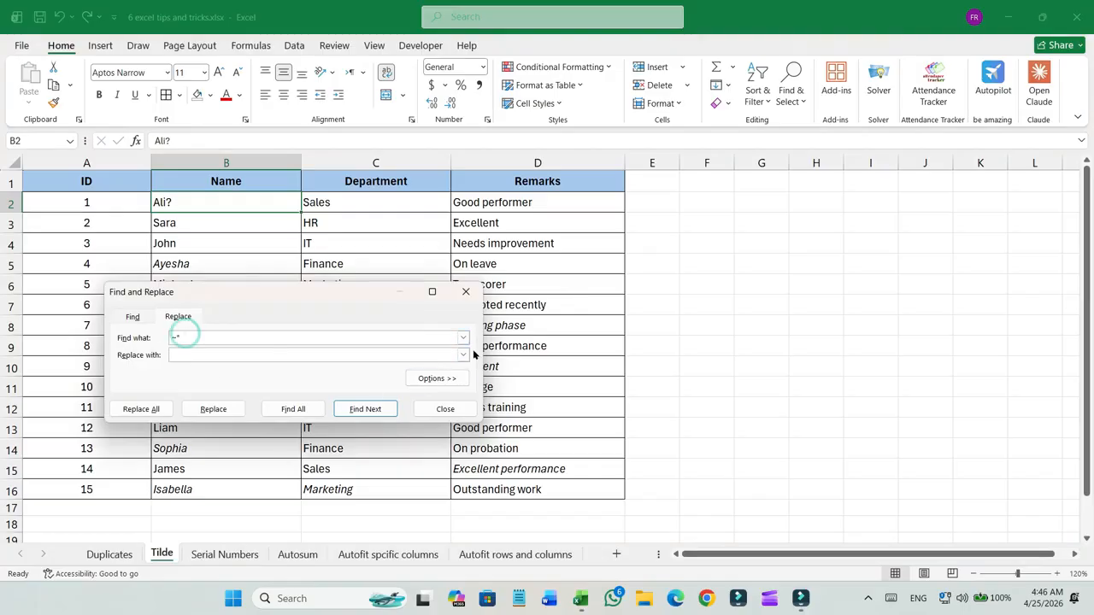
key("BackSpace")
type("?")
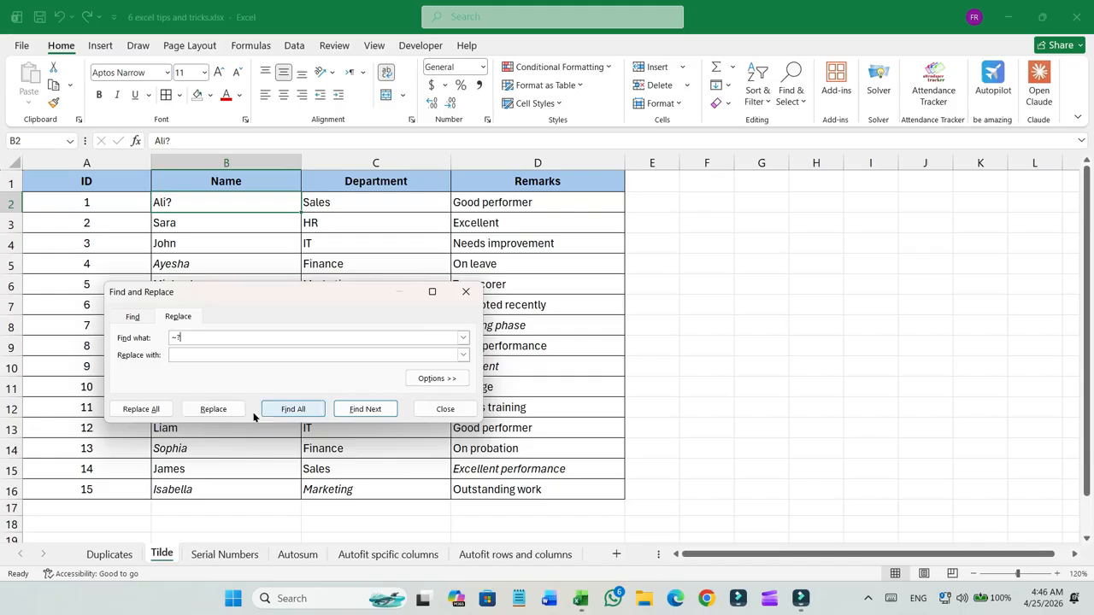
left_click(151, 408)
left_click(387, 393)
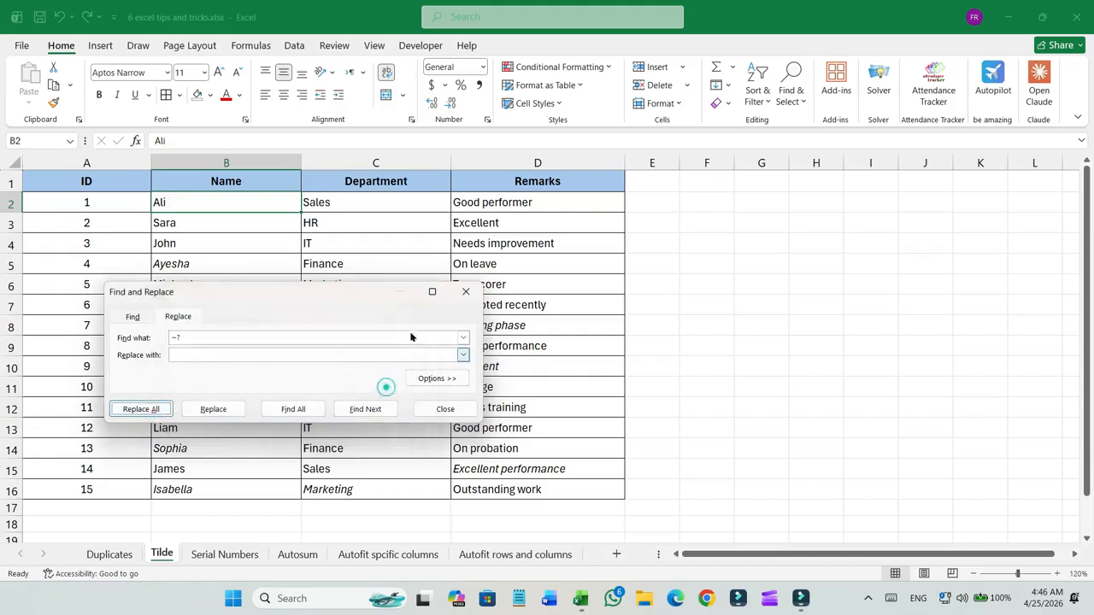
left_click(466, 291)
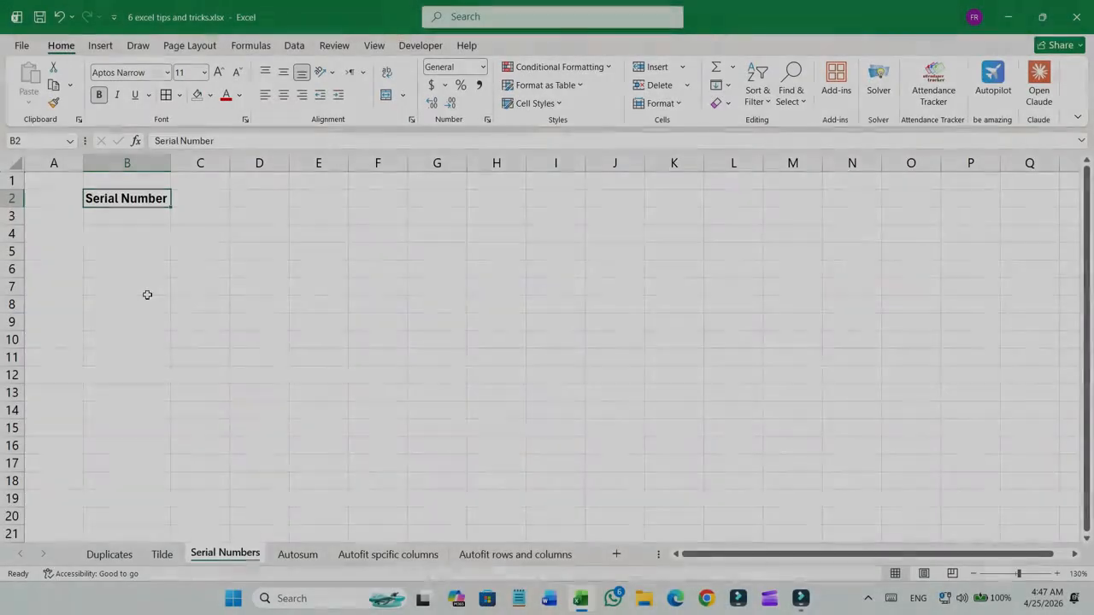
Try entering 1, 2, 3 under Serial Number and filling the series far down, then undo it all.
key("Return")
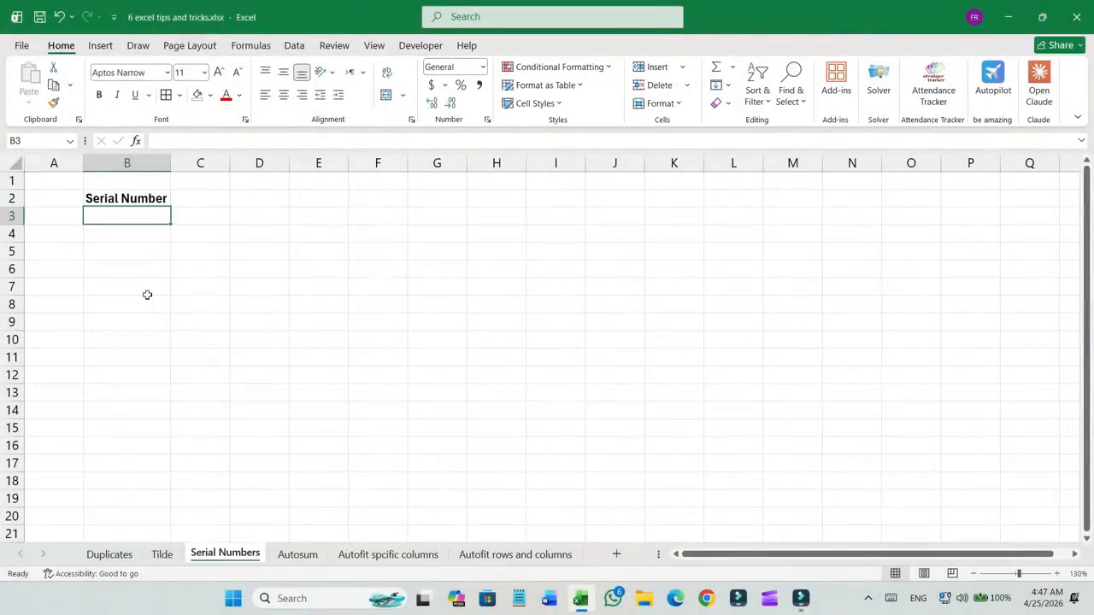
type("1")
key("Return")
type("2")
key("Return")
type("3")
key("Return")
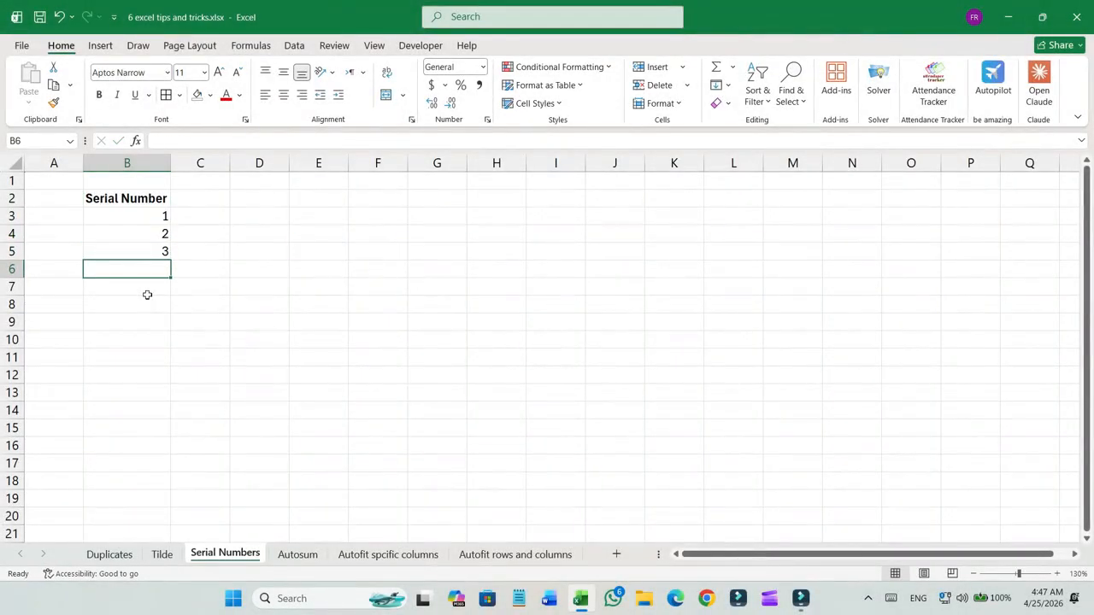
left_click_drag(151, 229, 164, 554)
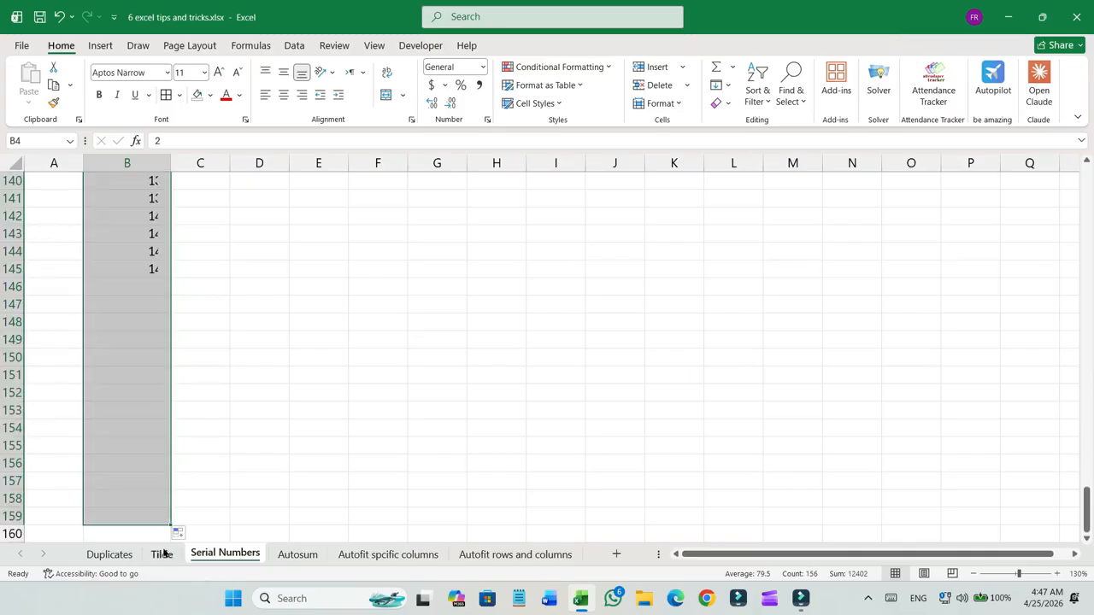
key("ctrl+z")
key("ctrl+z")
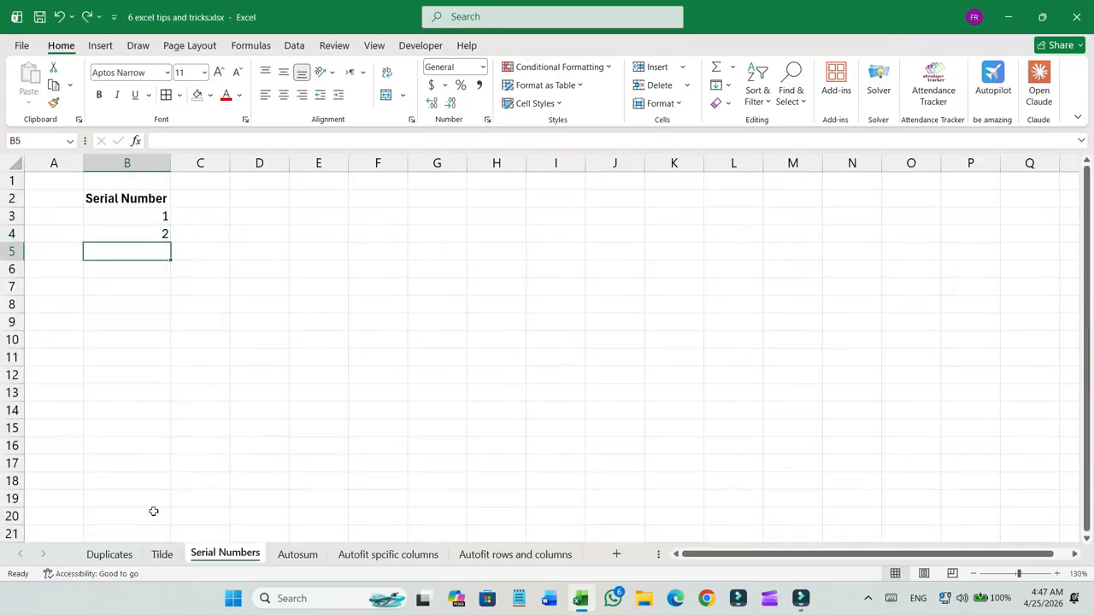
key("ctrl+z")
key("ctrl+z")
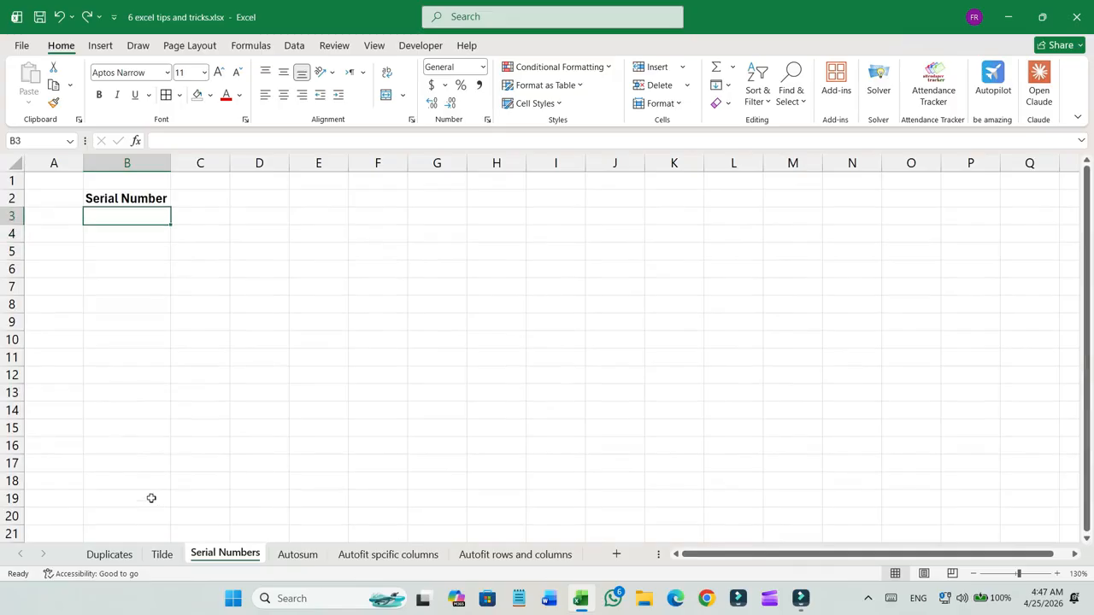
Enter 1 in cell B3 under Serial Number and keep B3 selected.
left_click(124, 214)
type("1")
key("Return")
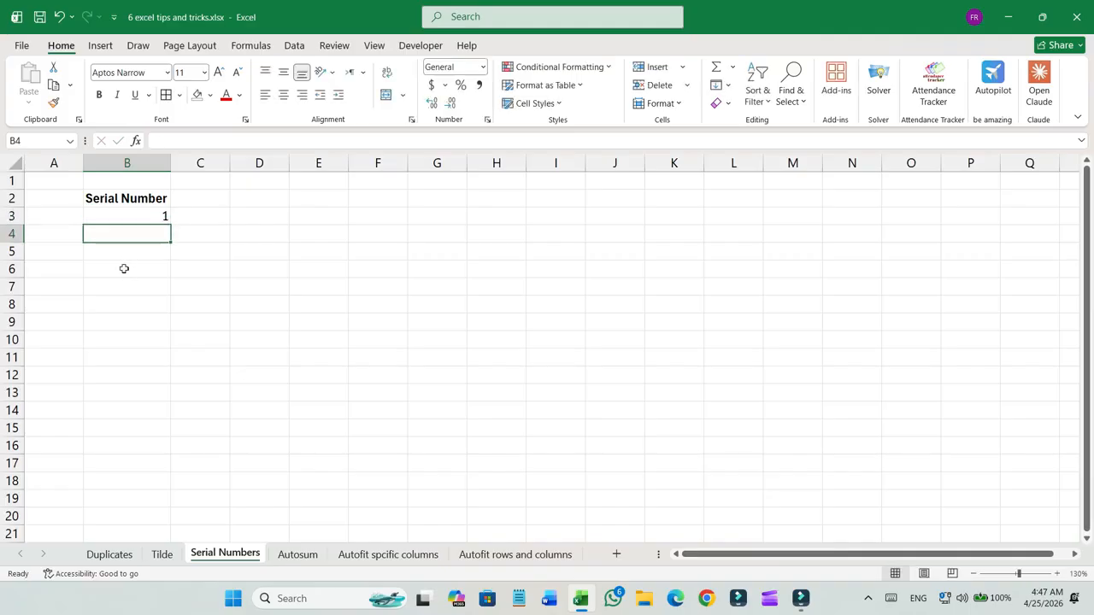
left_click(139, 215)
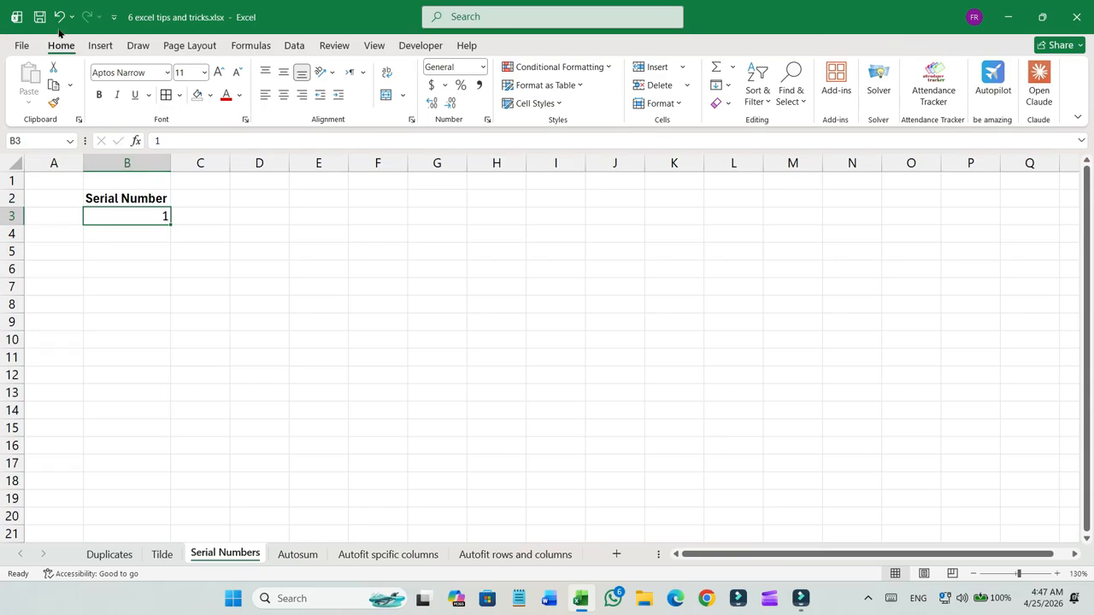
Fill a linear series down the column from B3 with a step value of 1 and stop value of 10000.
left_click(727, 88)
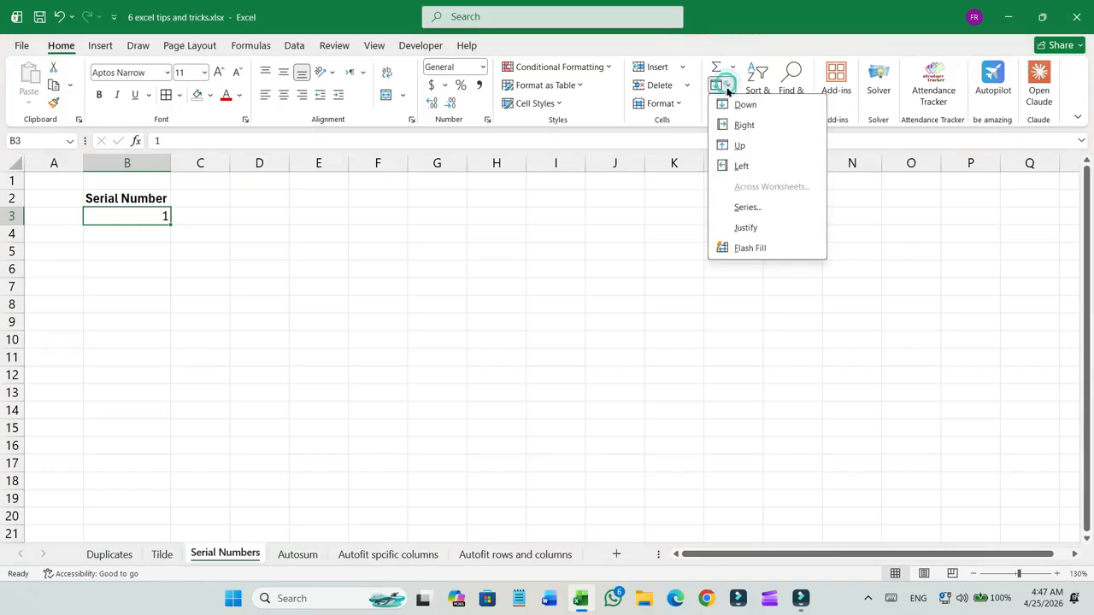
left_click(748, 208)
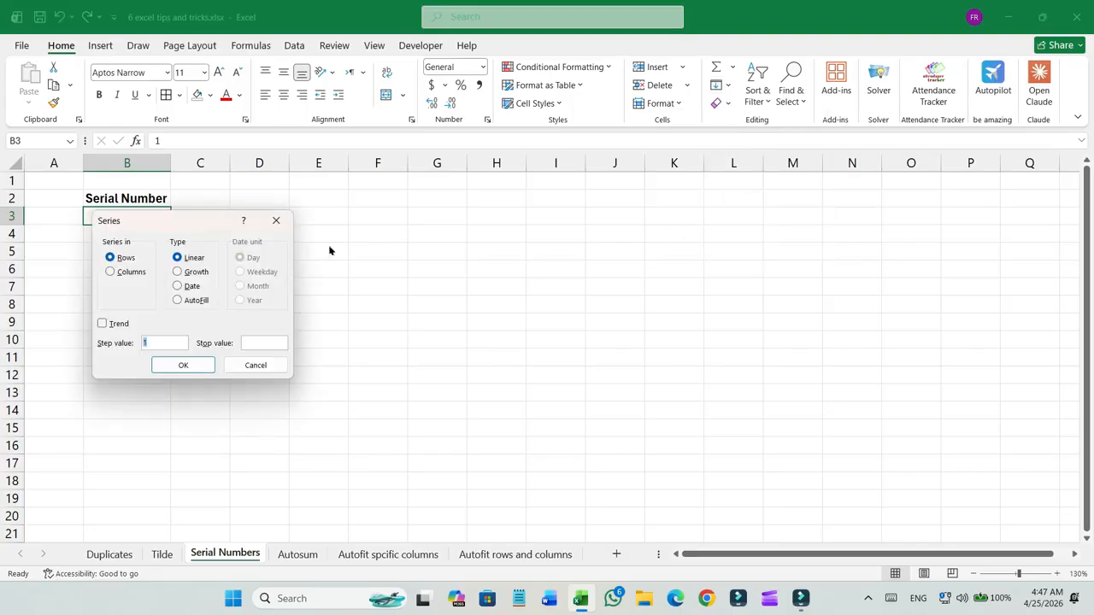
left_click_drag(205, 227, 363, 263)
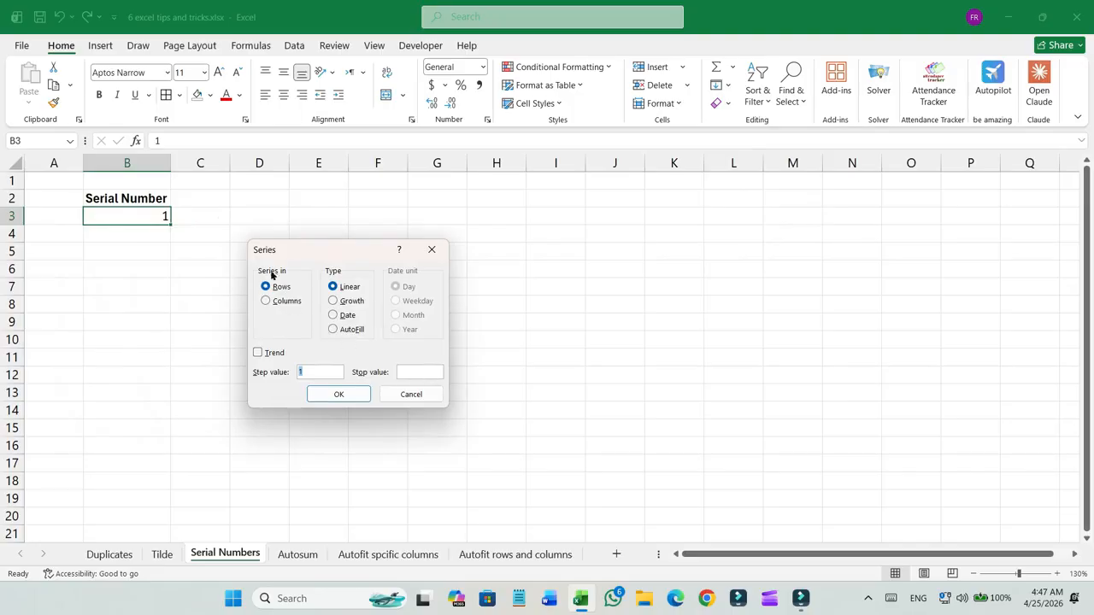
left_click(266, 300)
left_click(299, 370)
type("1")
left_click(402, 371)
type("1000")
left_click(345, 398)
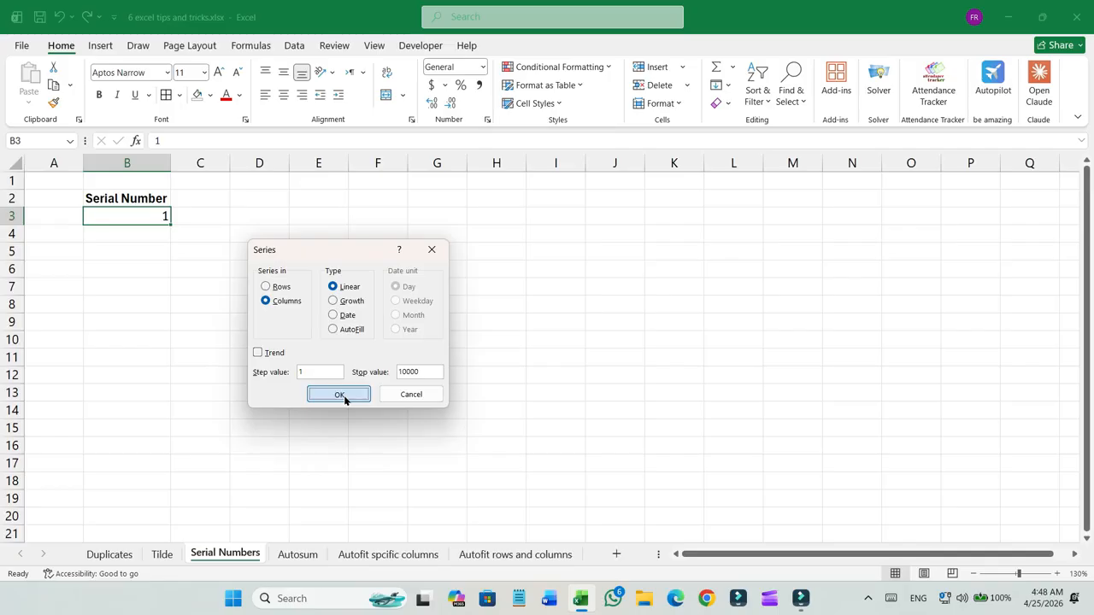
Jump to the end of the serial number column and back to the top to check the series.
scroll(125, 372, "down", 19)
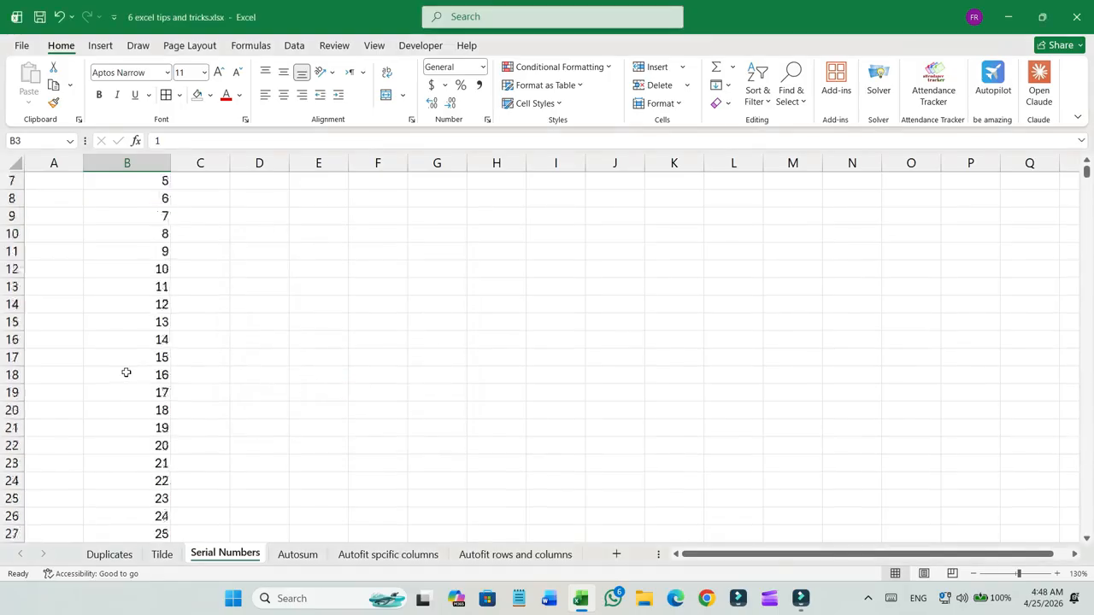
scroll(125, 372, "down", 7)
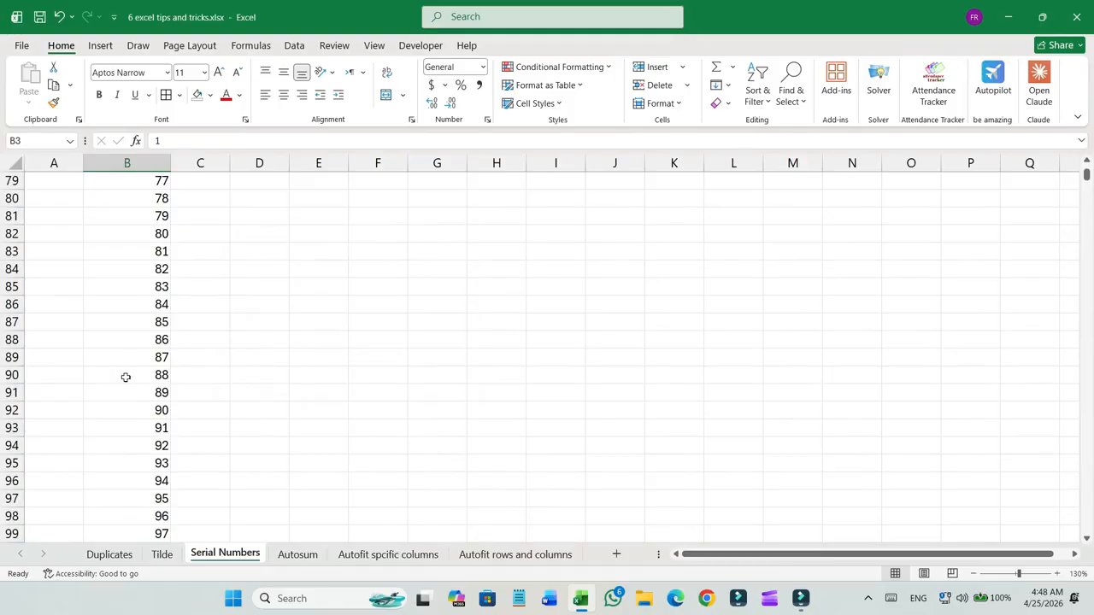
key("ctrl+Down")
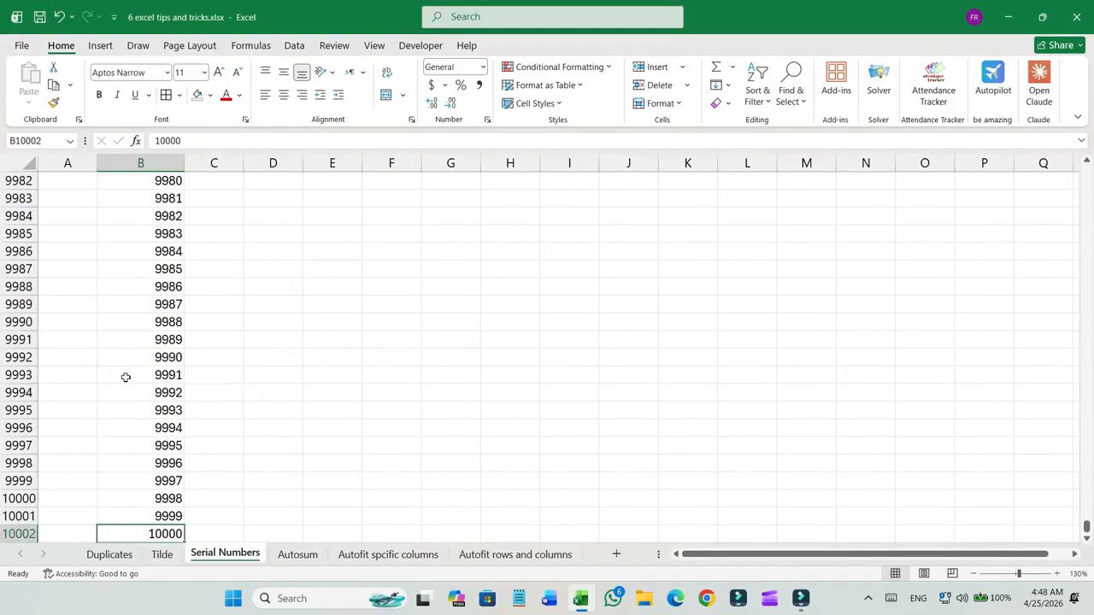
key("ctrl+Up")
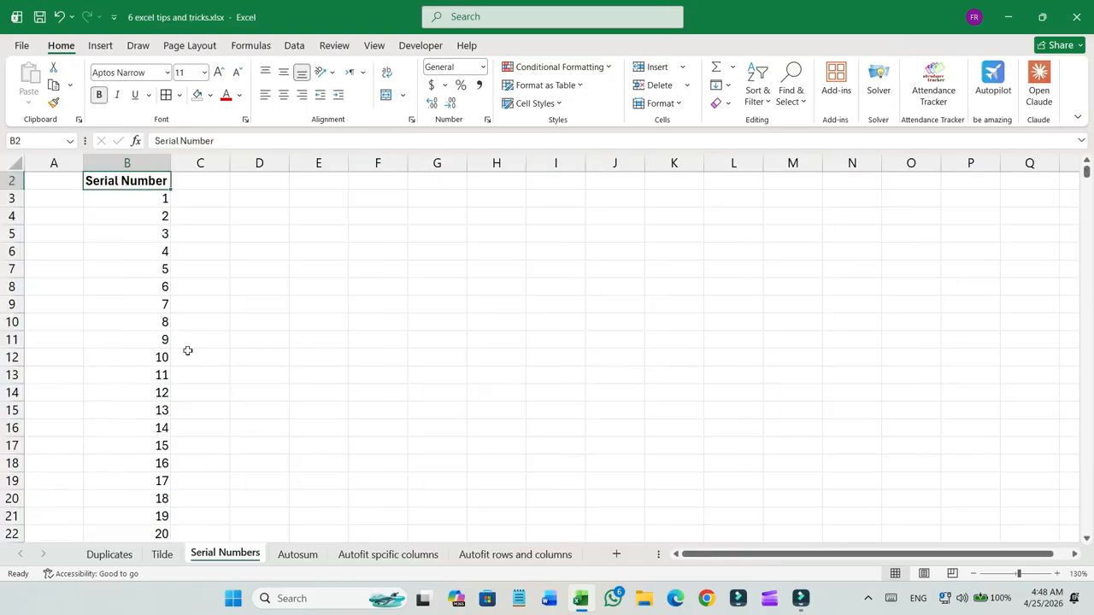
scroll(188, 351, "up", 1)
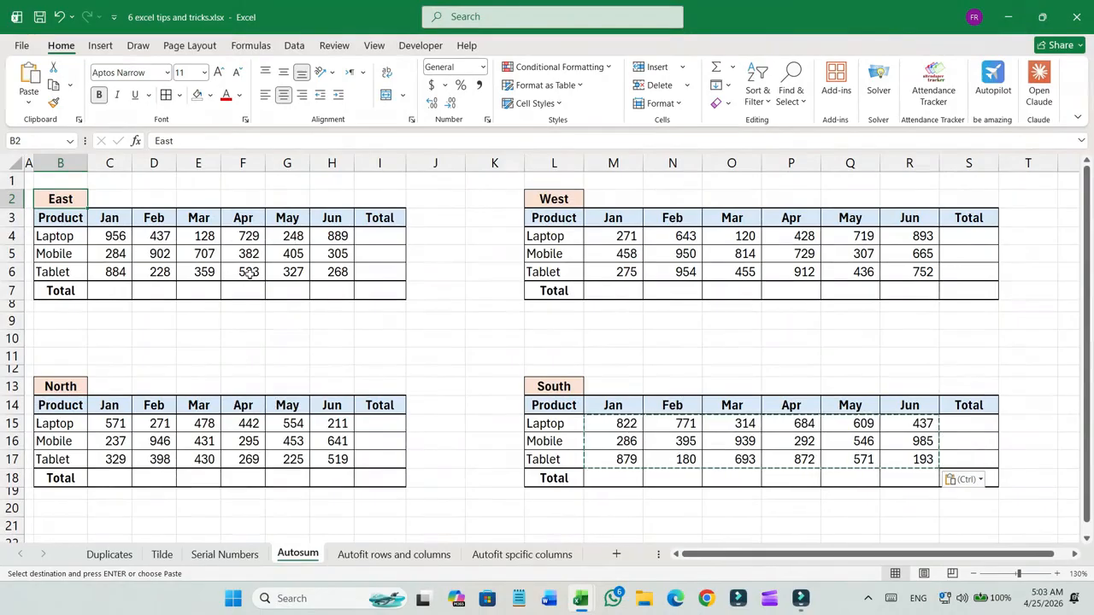
Enter =SUM(C4:C6) in cell C7 to total the East table's January sales.
left_click(127, 291)
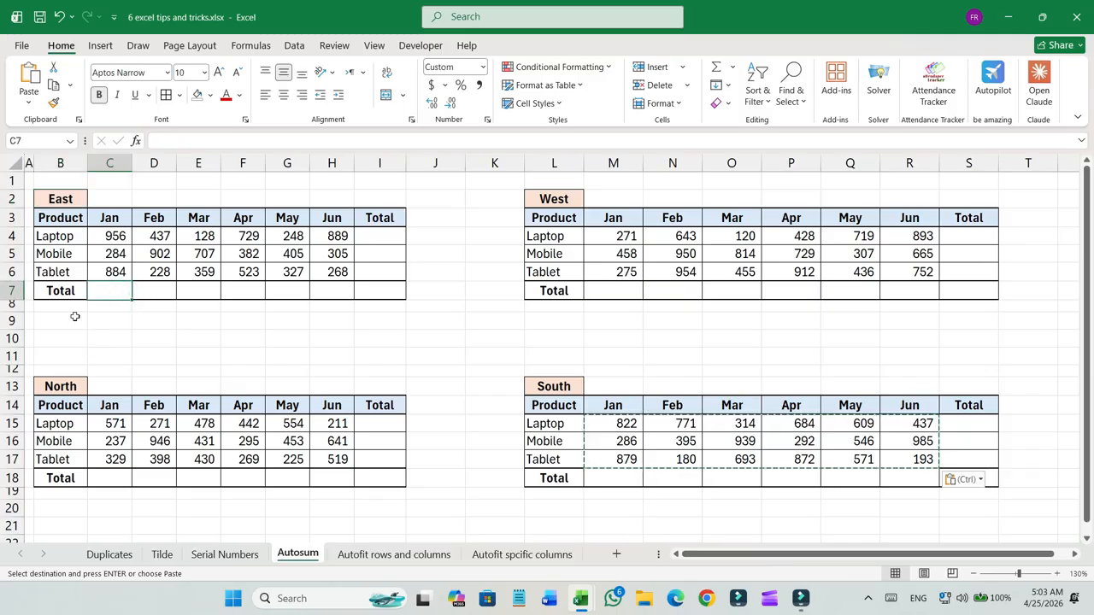
type("=SUM")
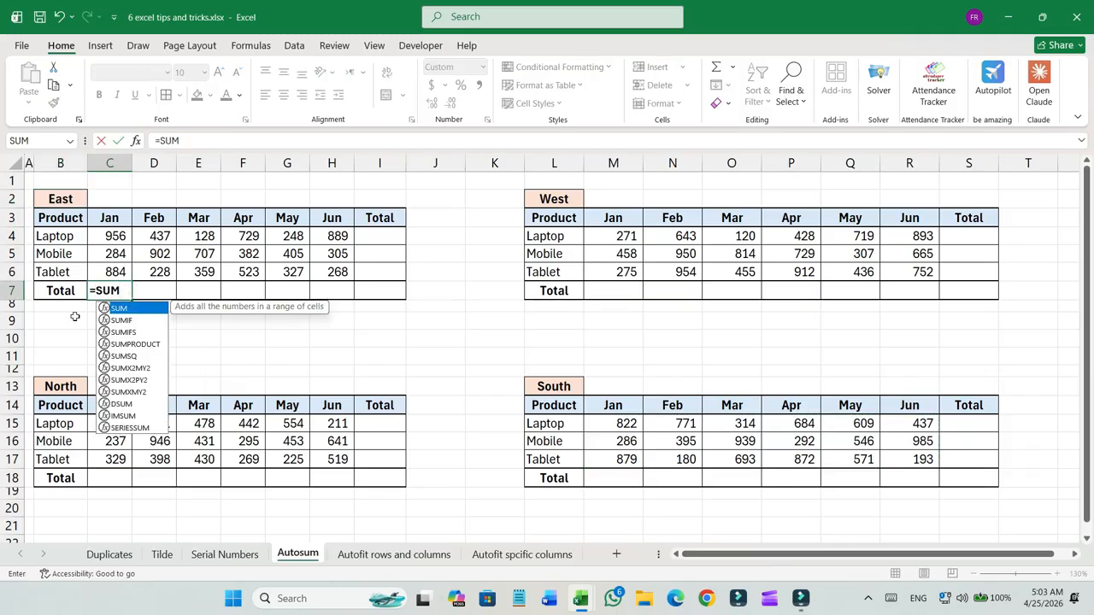
type("(")
key("Up")
key("shift+Up")
key("shift+Up")
key("shift+Up")
key("shift+Down")
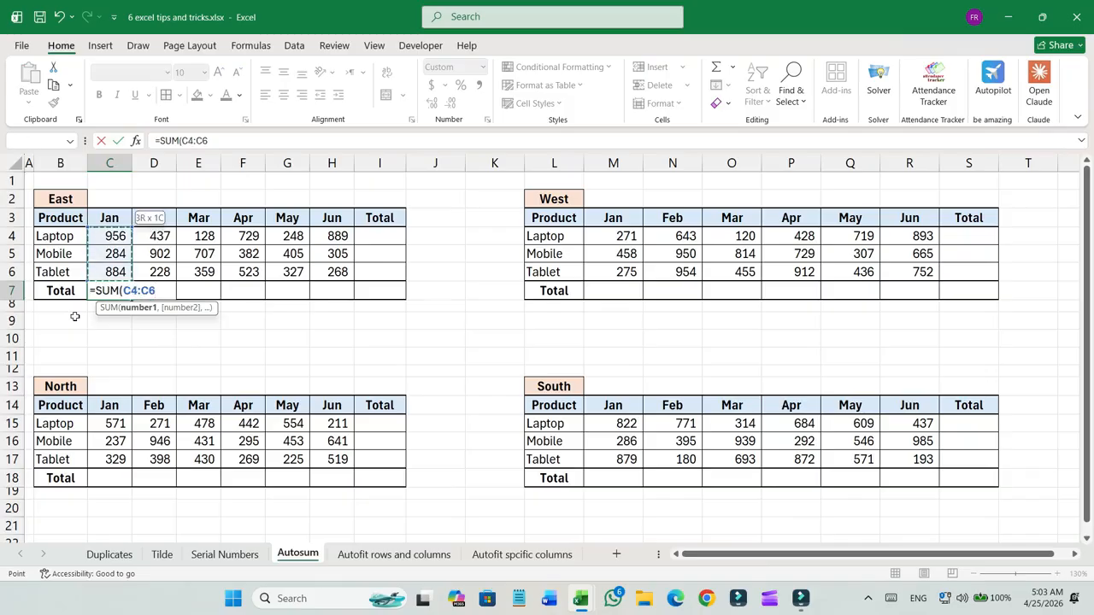
key("Return")
key("Up")
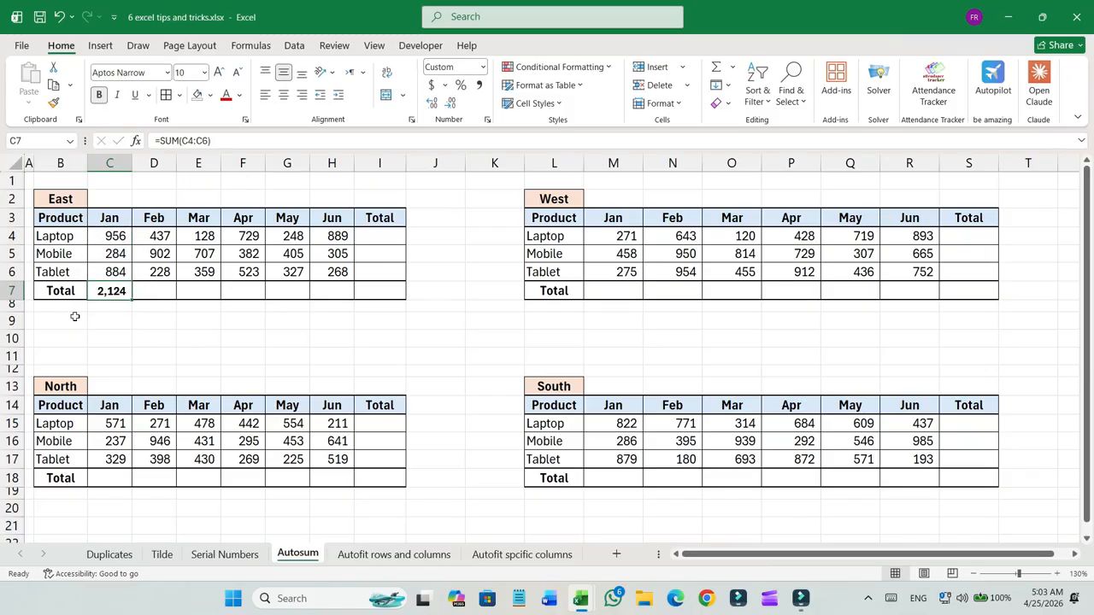
Enter =SUM(D4:D6) in cell D7 to total the East table's February sales.
key("Right")
type("=")
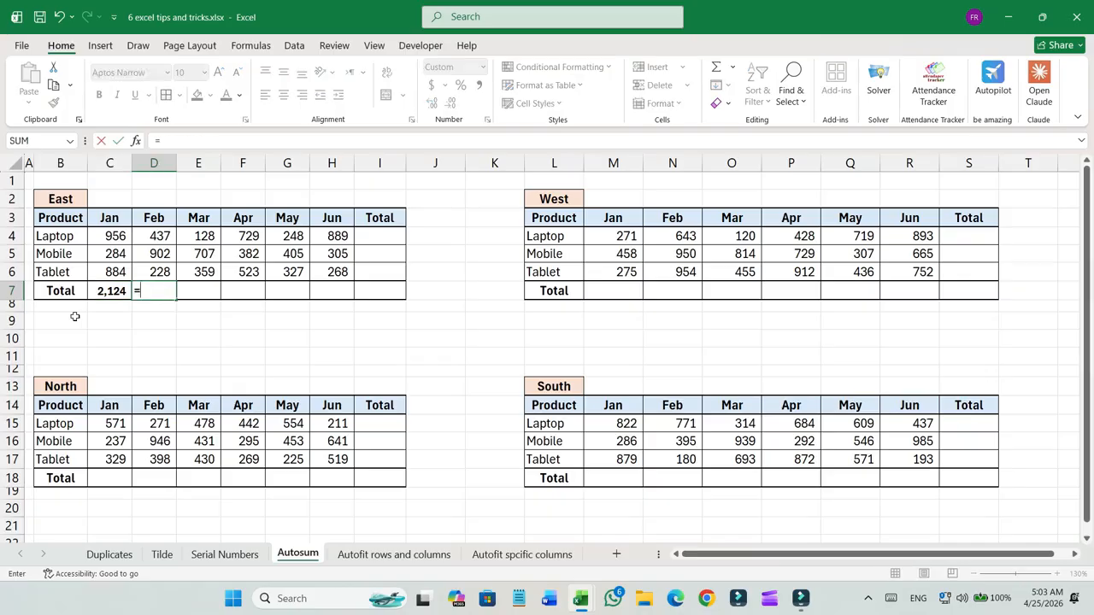
type("sum(")
key("Up")
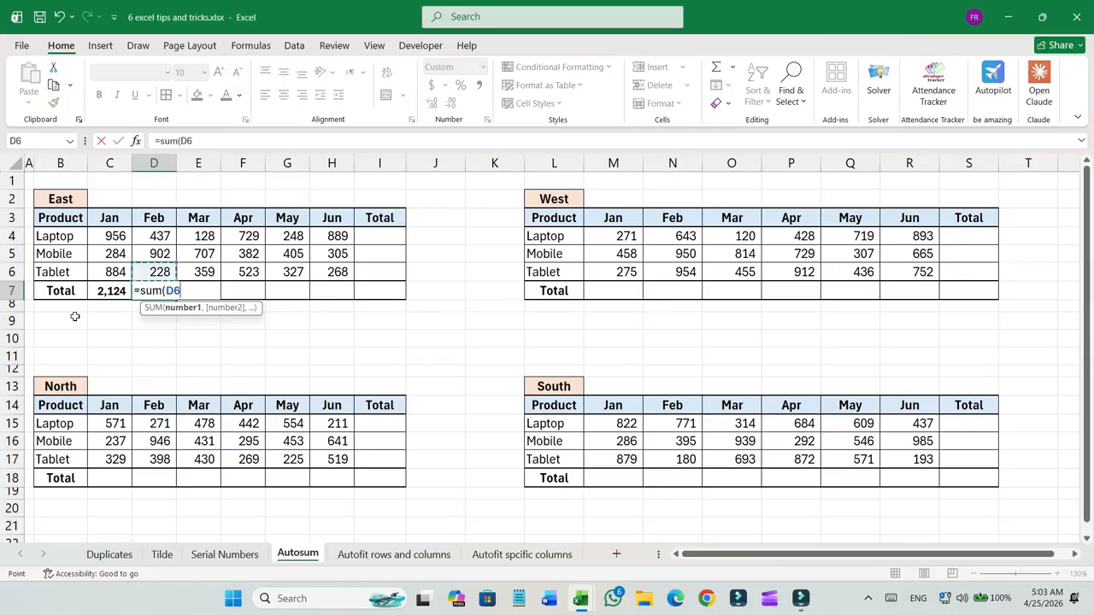
key("shift+Up")
key("shift+Up")
key("shift+Up")
key("shift+Down")
key("Return")
key("Up")
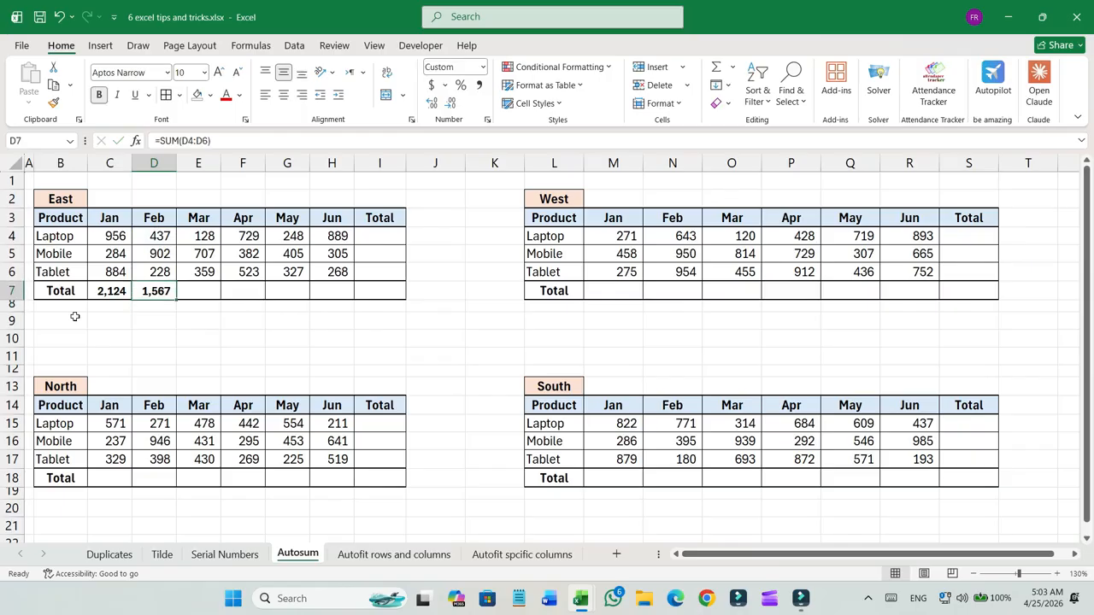
Clear the totals in cells D7 and C7.
key("Delete")
left_click(119, 285)
key("Delete")
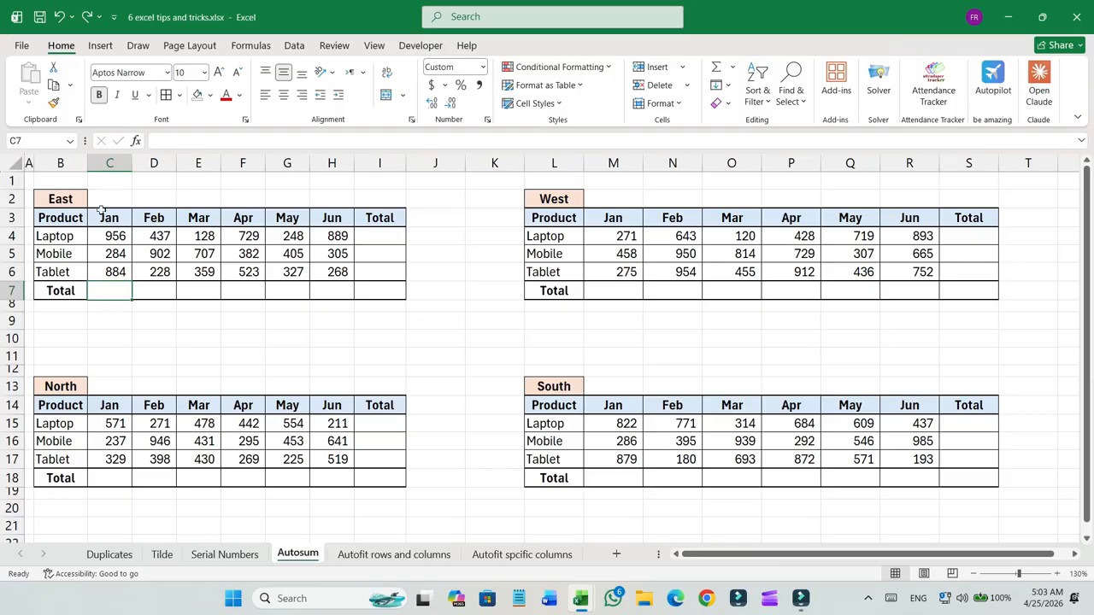
Examine the four regional tables' headings, product lists, month columns, Total column and Total row.
left_click(61, 199)
left_click_drag(554, 200, 554, 218)
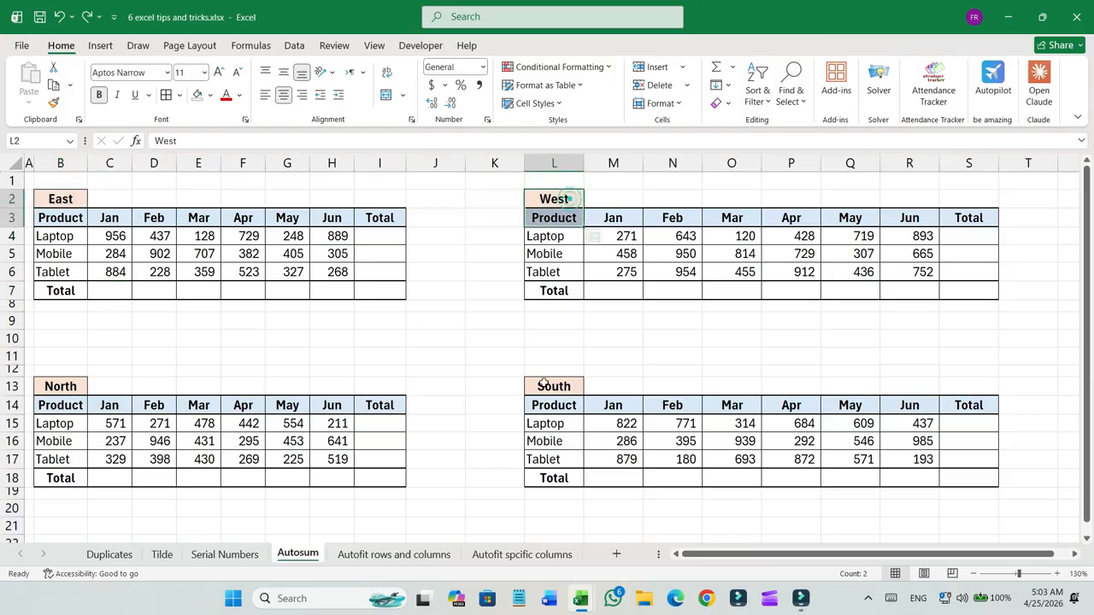
left_click(61, 387)
left_click(554, 386)
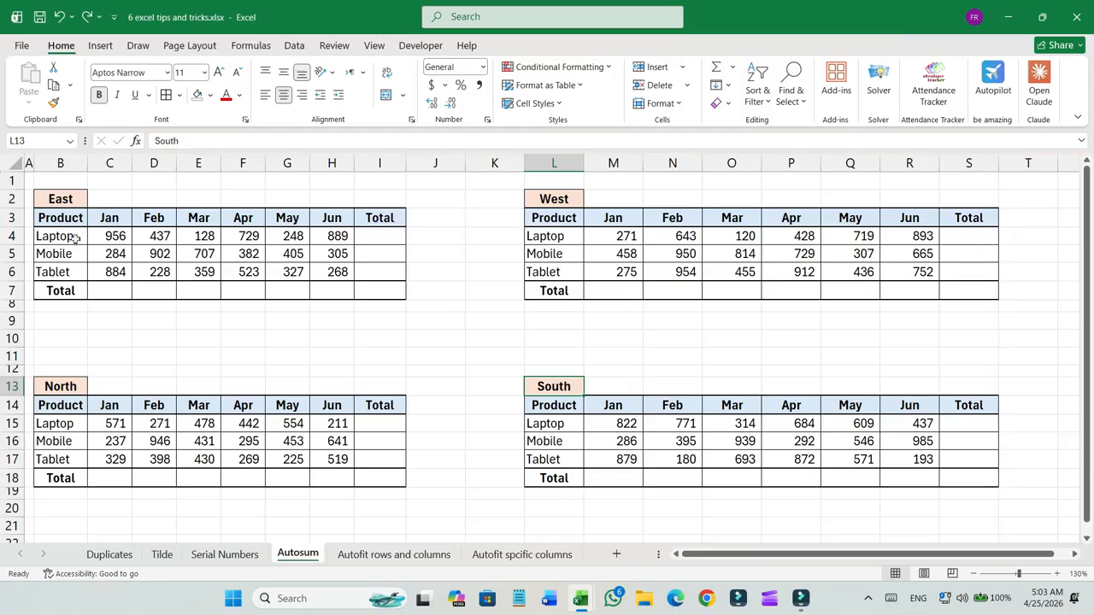
left_click_drag(64, 218, 73, 272)
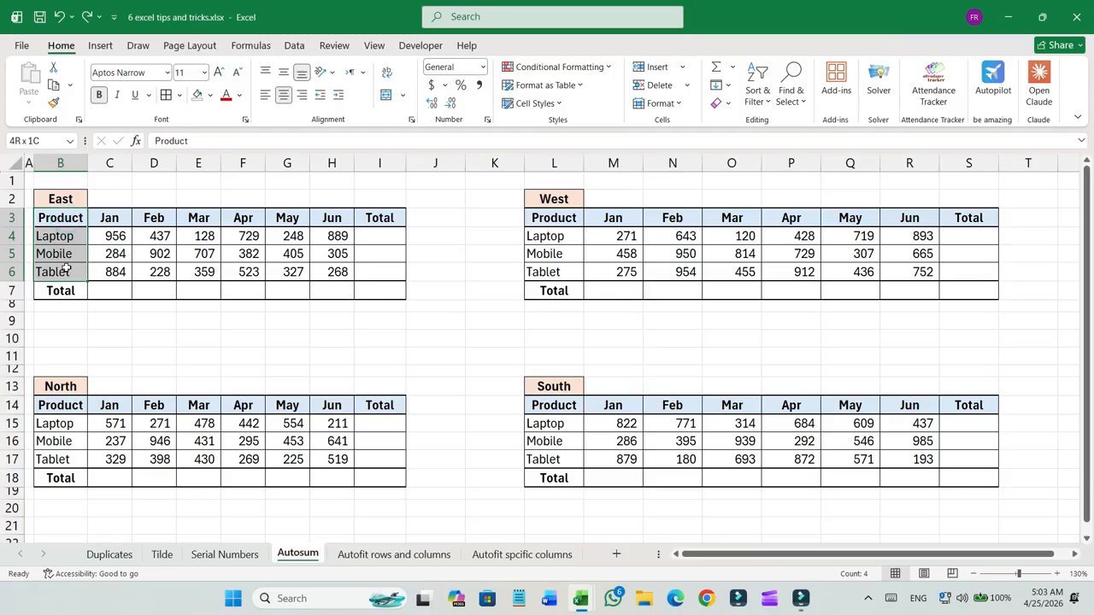
left_click(108, 219)
left_click_drag(68, 220, 70, 273)
left_click_drag(110, 219, 291, 223)
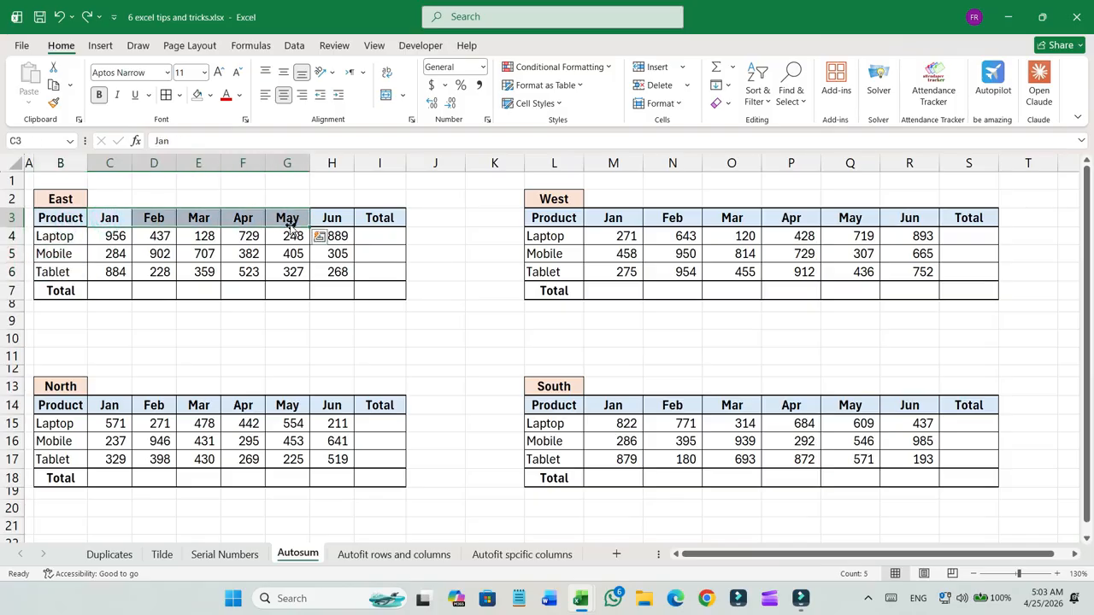
left_click(47, 272)
left_click_drag(379, 220, 388, 271)
left_click_drag(101, 291, 326, 292)
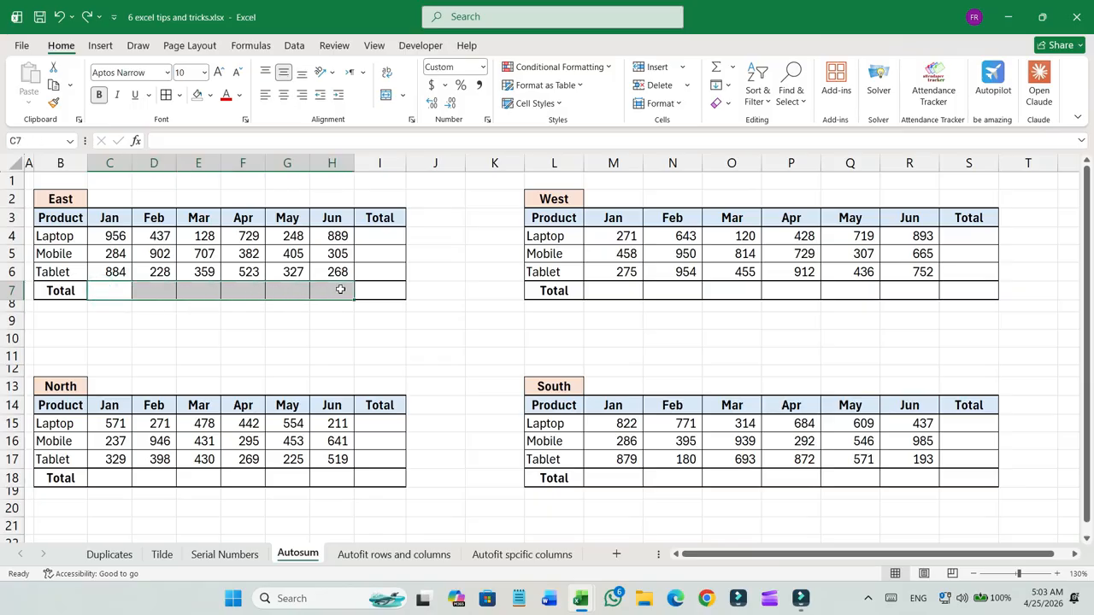
left_click(117, 291)
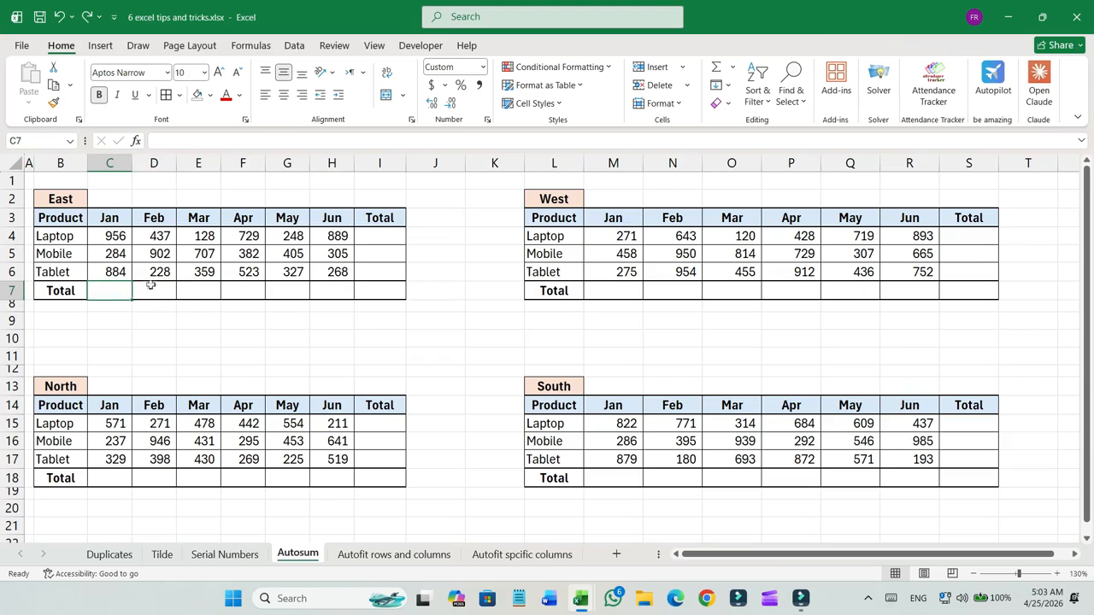
Select all four regional tables together and apply AutoSum to fill every Total row and column.
left_click_drag(68, 220, 373, 289)
left_click_drag(568, 217, 974, 284)
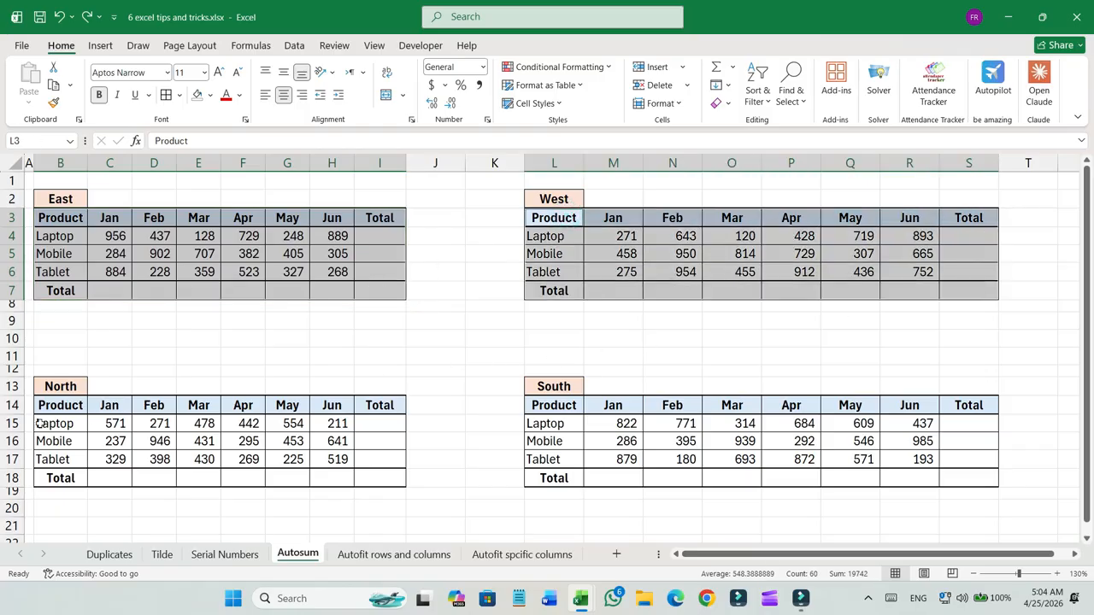
left_click_drag(47, 406, 375, 476)
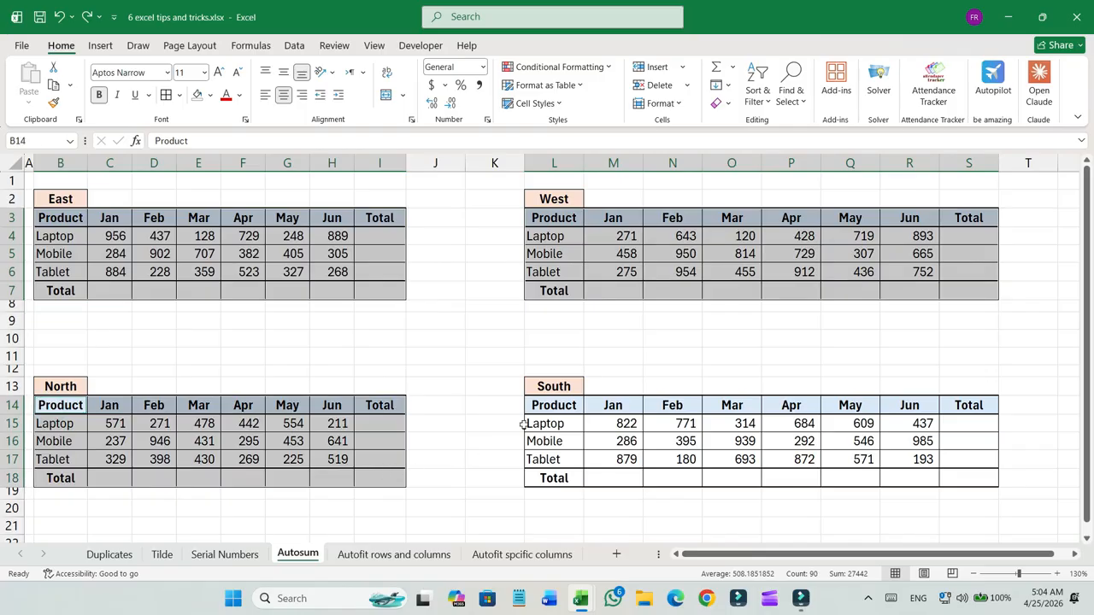
left_click_drag(547, 407, 946, 477)
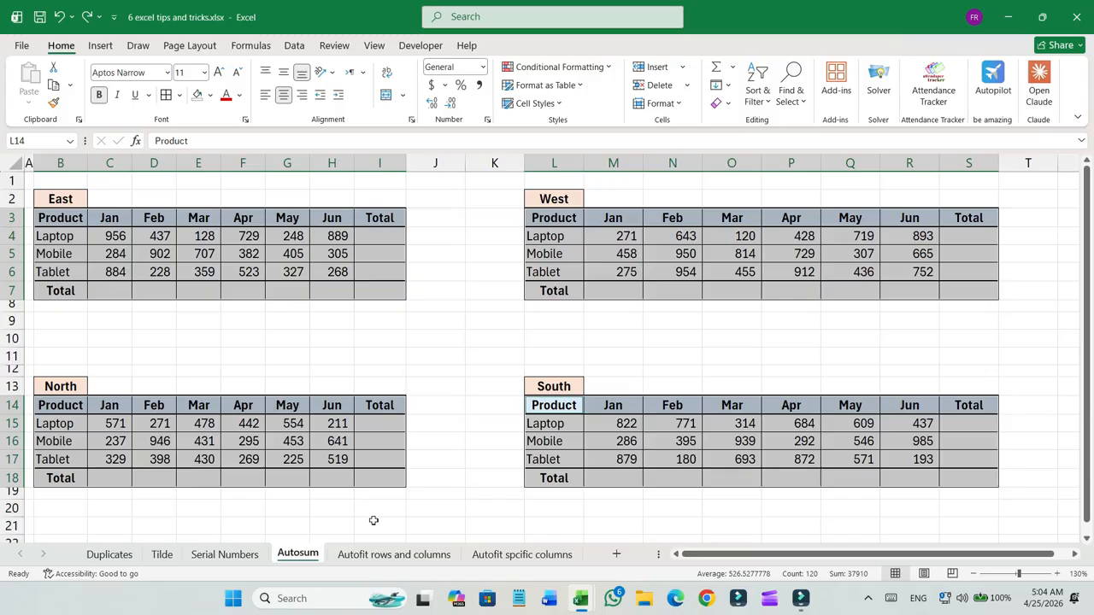
key("alt+equal")
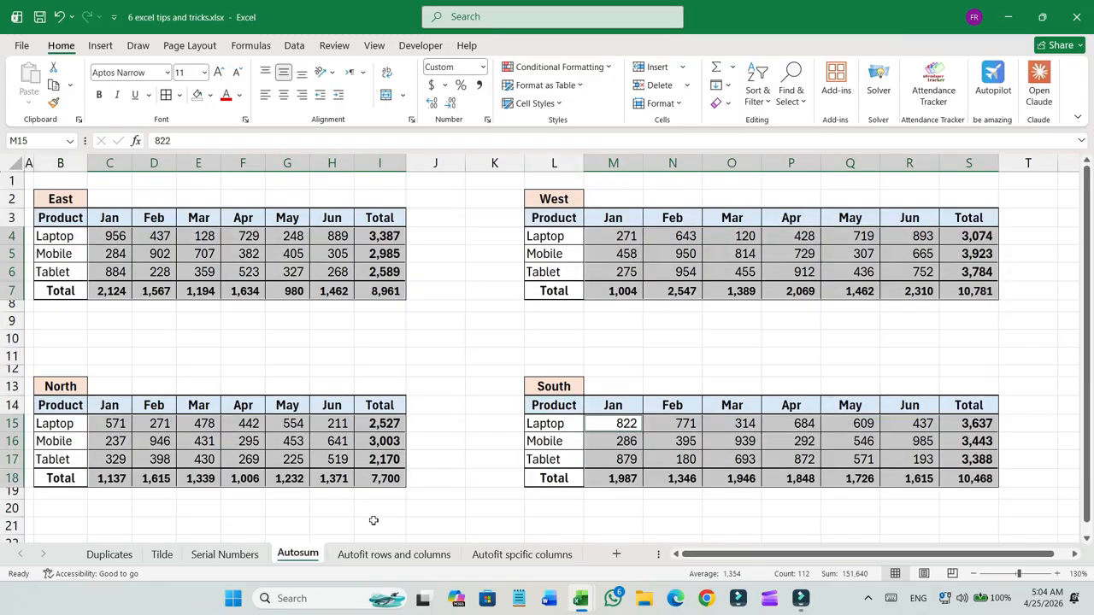
left_click(501, 319)
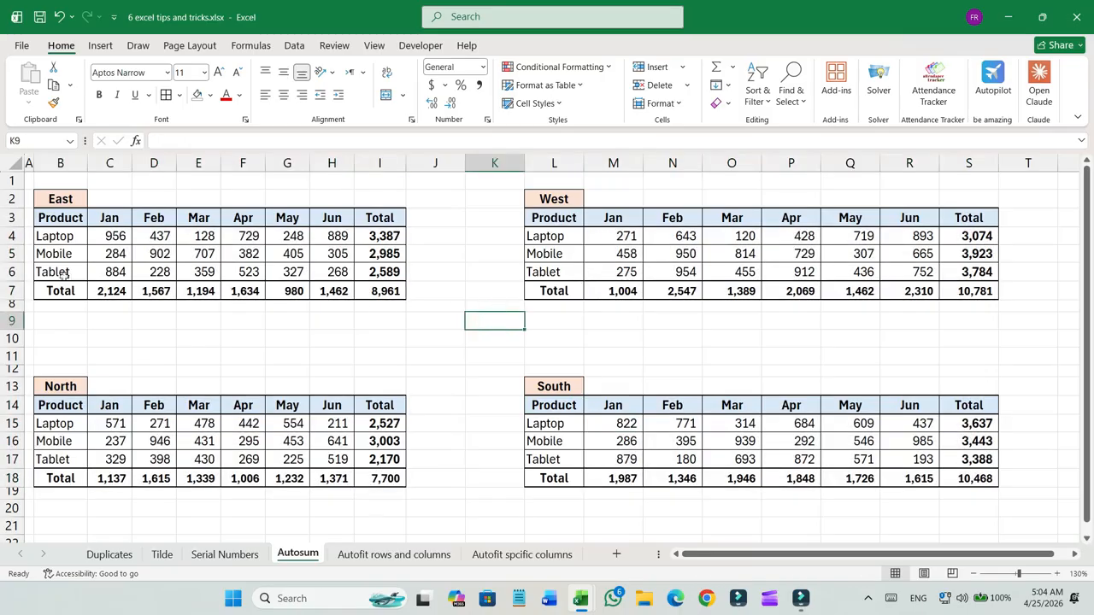
Inspect the generated total formulas in the East table.
left_click_drag(362, 236, 379, 272)
left_click_drag(124, 292, 347, 292)
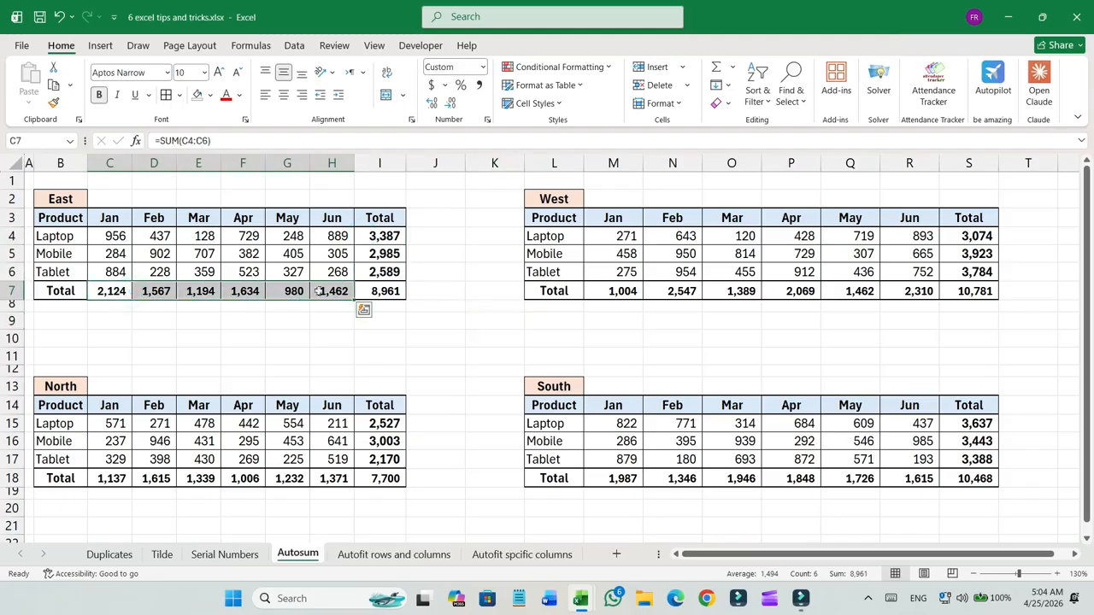
left_click(109, 292)
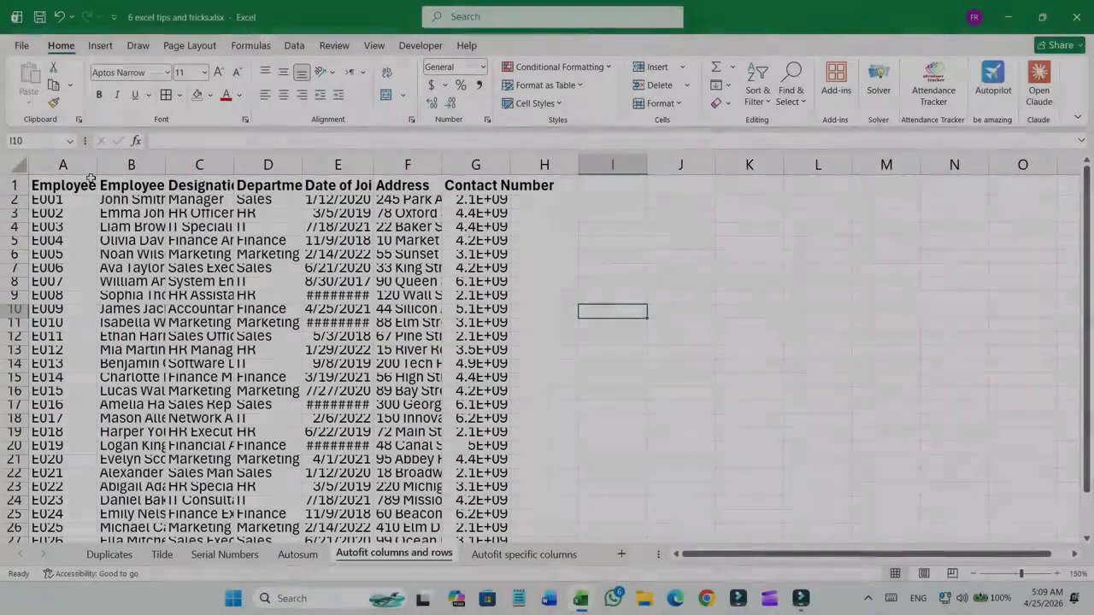
Manually widen columns A, B and C and resize a row, then undo all five changes.
left_click_drag(96, 162, 126, 162)
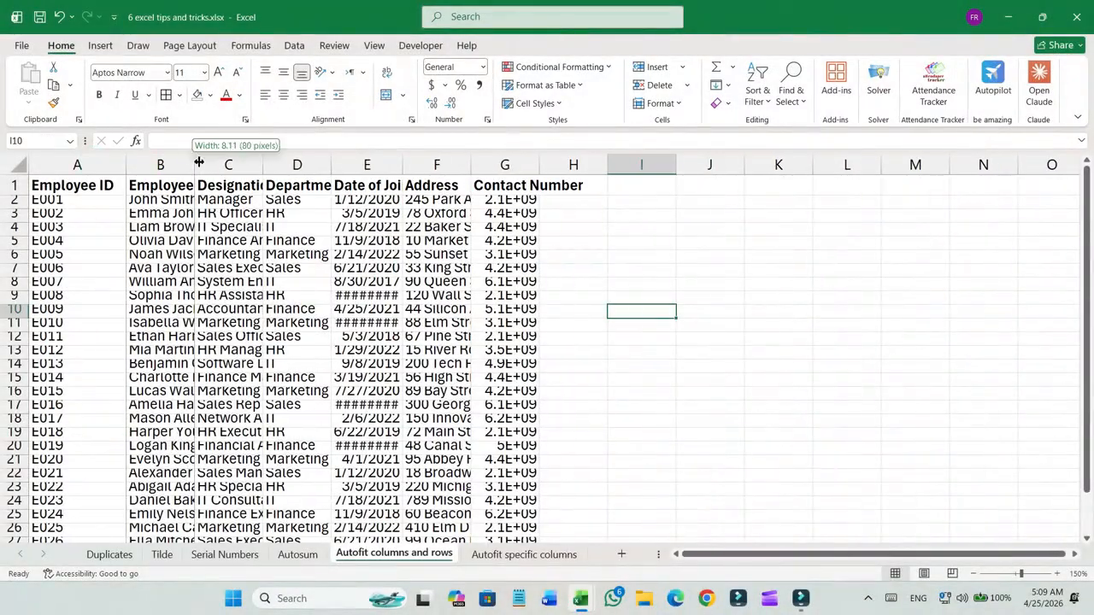
left_click_drag(191, 163, 225, 163)
left_click_drag(292, 162, 318, 162)
left_click_drag(28, 210, 23, 245)
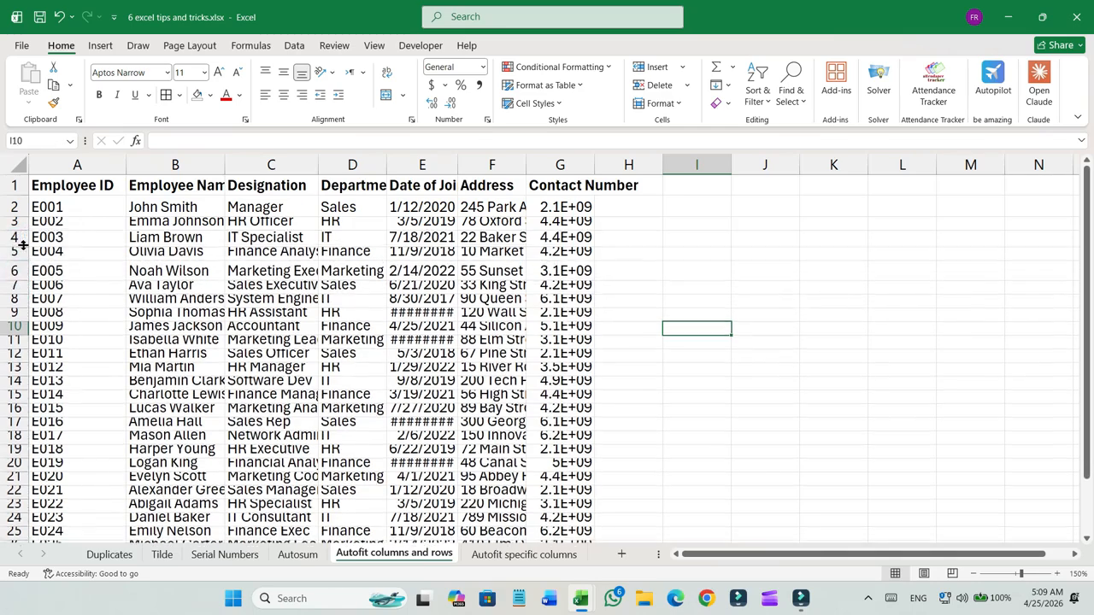
key("ctrl+z")
key("ctrl+z")
key("ctrl+z")
key("ctrl+z")
key("ctrl+z")
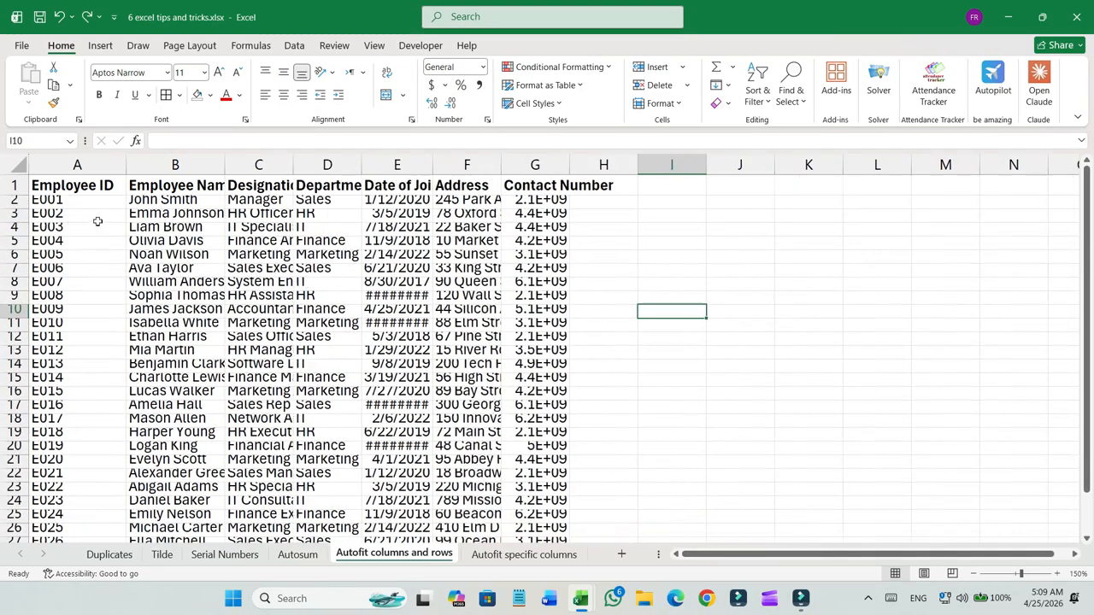
key("ctrl+z")
key("ctrl+z")
Select the whole employee data range starting from cell A1.
left_click(90, 186)
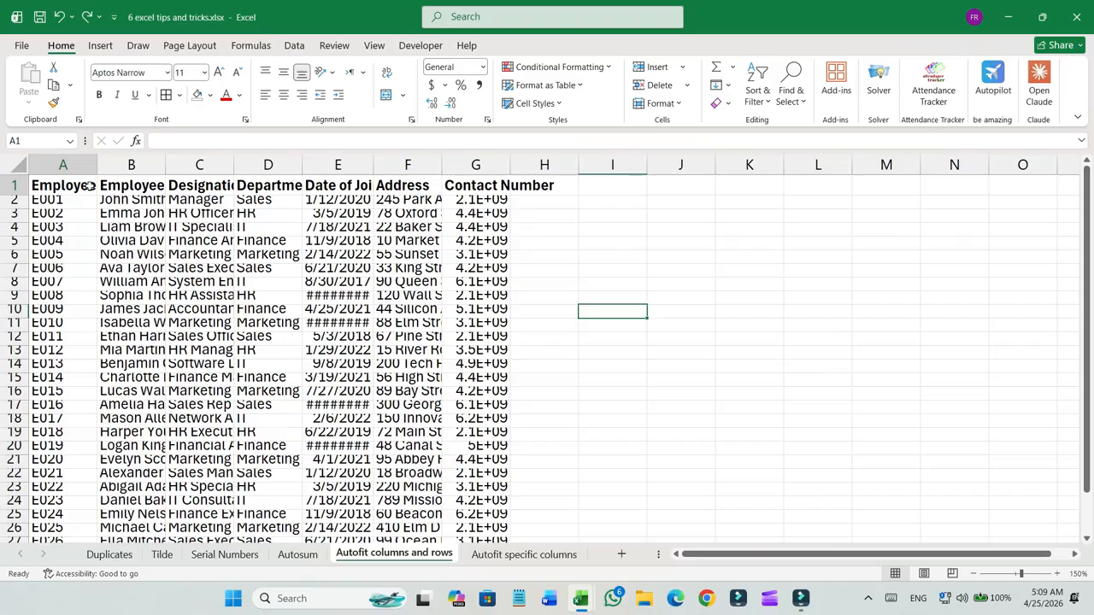
key("ctrl+shift+Right")
key("ctrl+shift+Down")
scroll(152, 290, "up", 1)
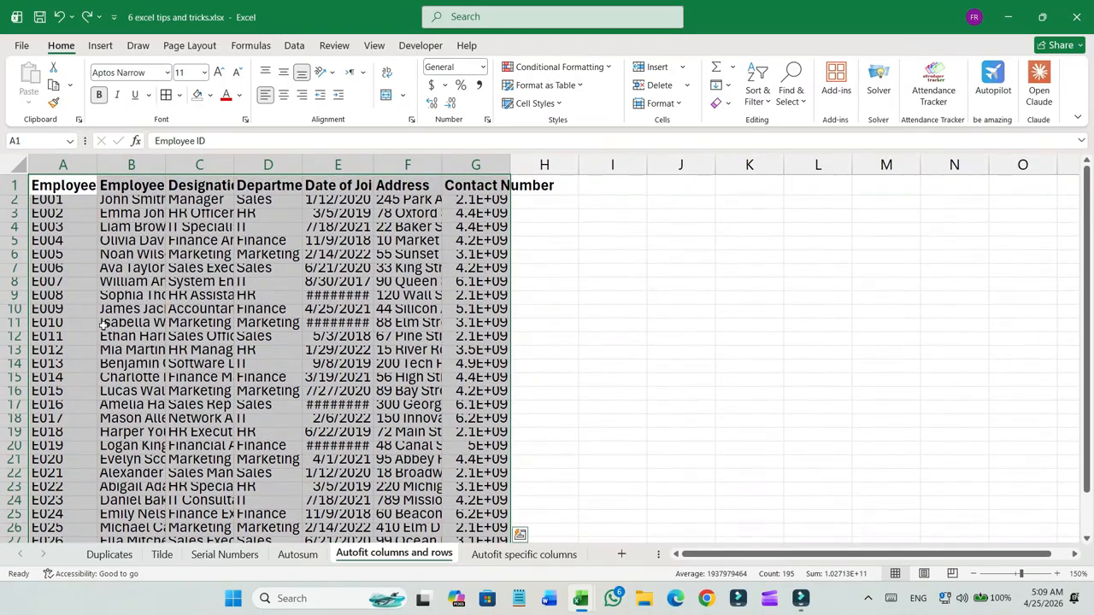
Select the whole sheet and autofit all column widths and row heights.
key("ctrl+a")
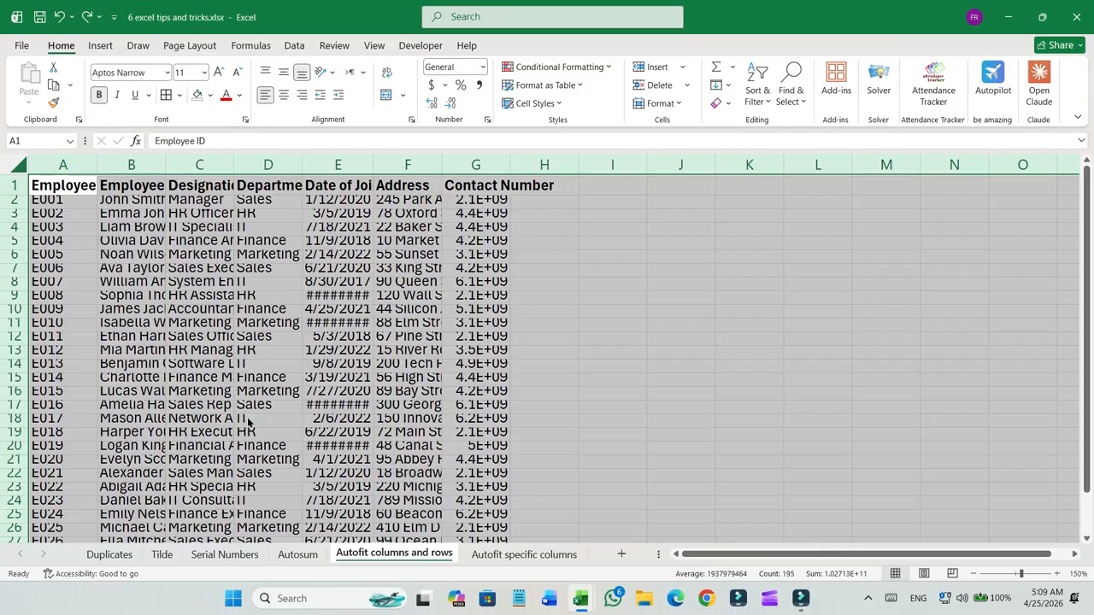
key("alt+h")
key("o")
key("i")
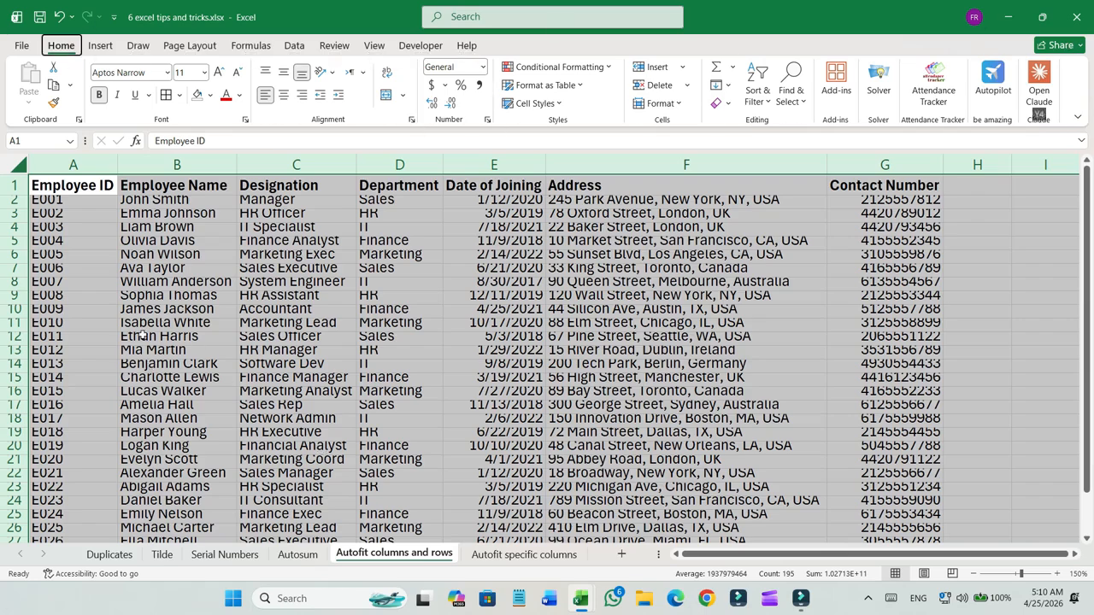
key("alt+h")
key("o")
key("a")
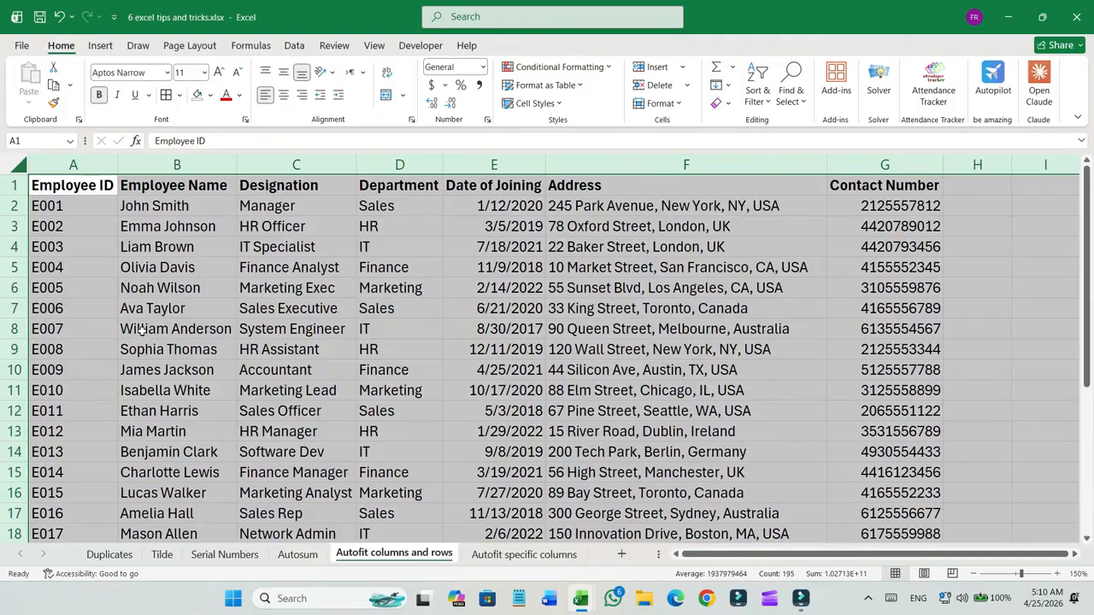
Convert the employee data range A1:G28 into a table with headers.
left_click(89, 187)
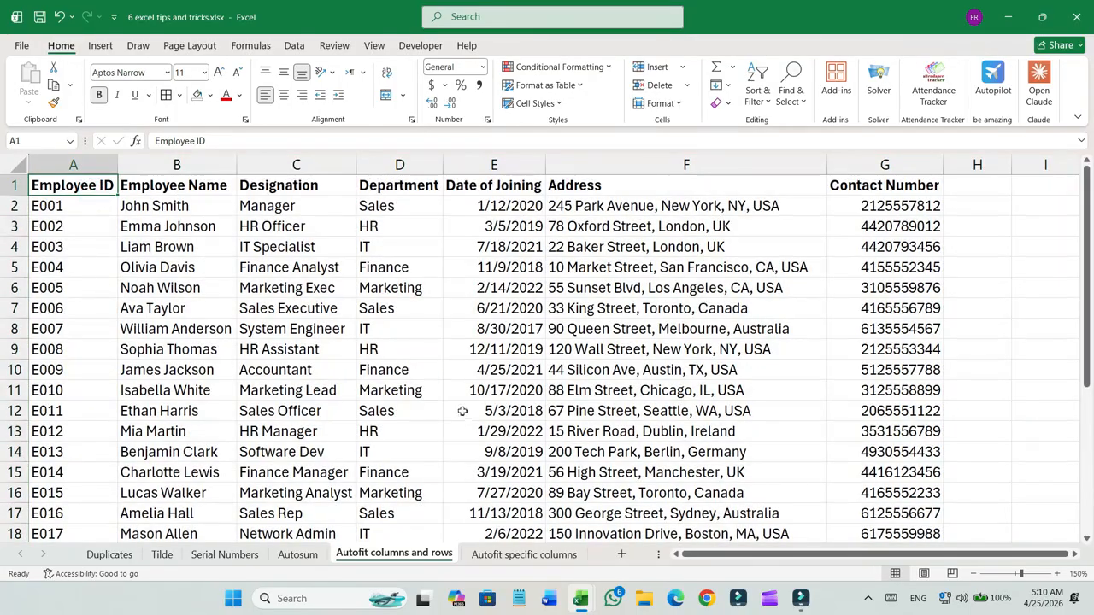
scroll(217, 419, "down", 6)
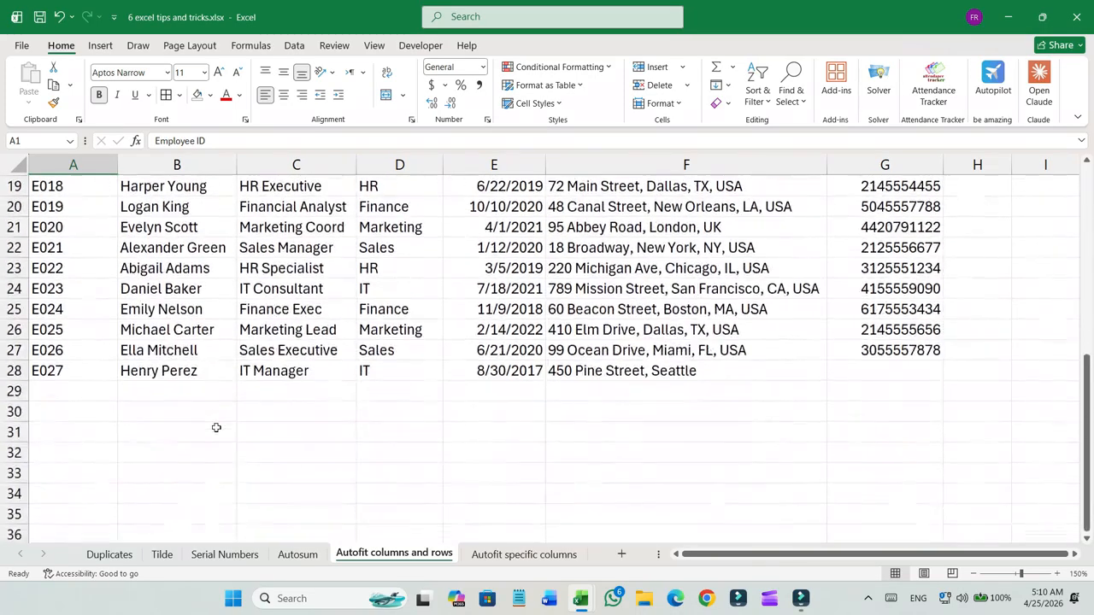
scroll(218, 427, "up", 6)
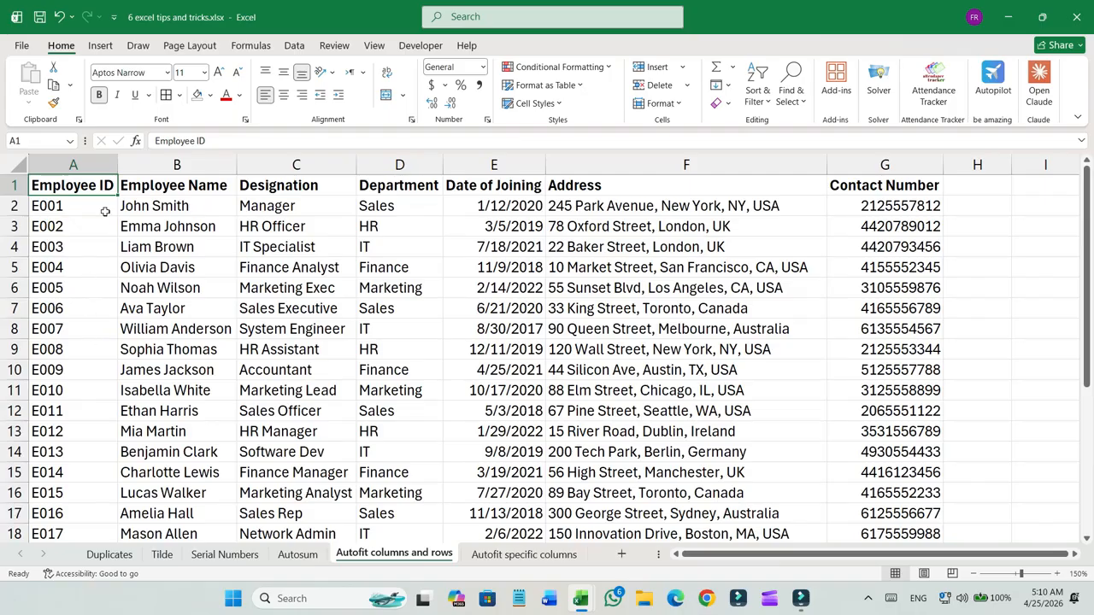
key("ctrl+shift+End")
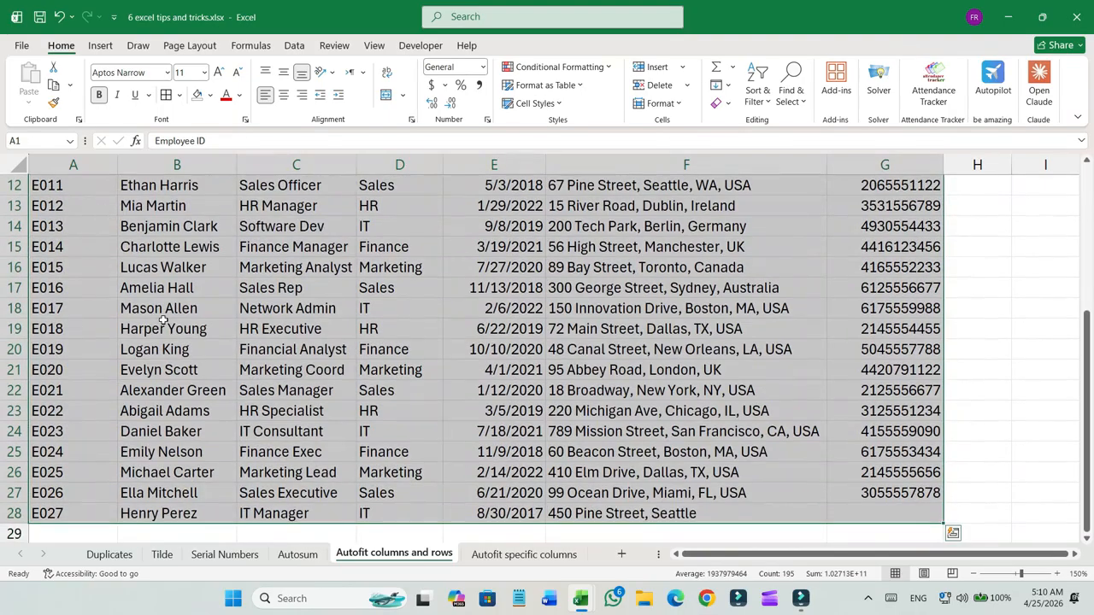
key("ctrl+t")
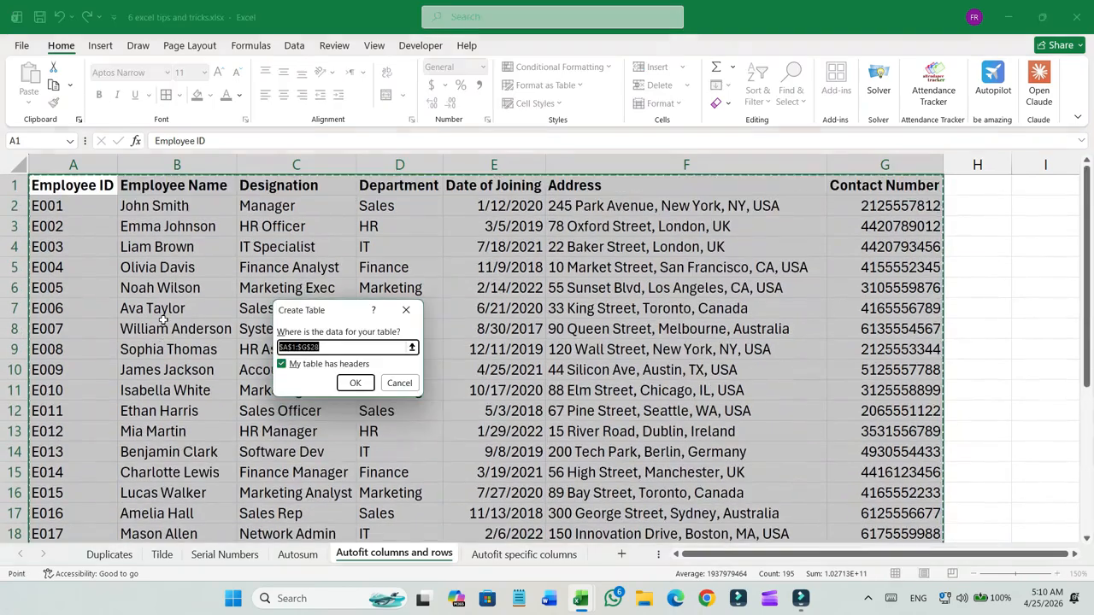
left_click(352, 384)
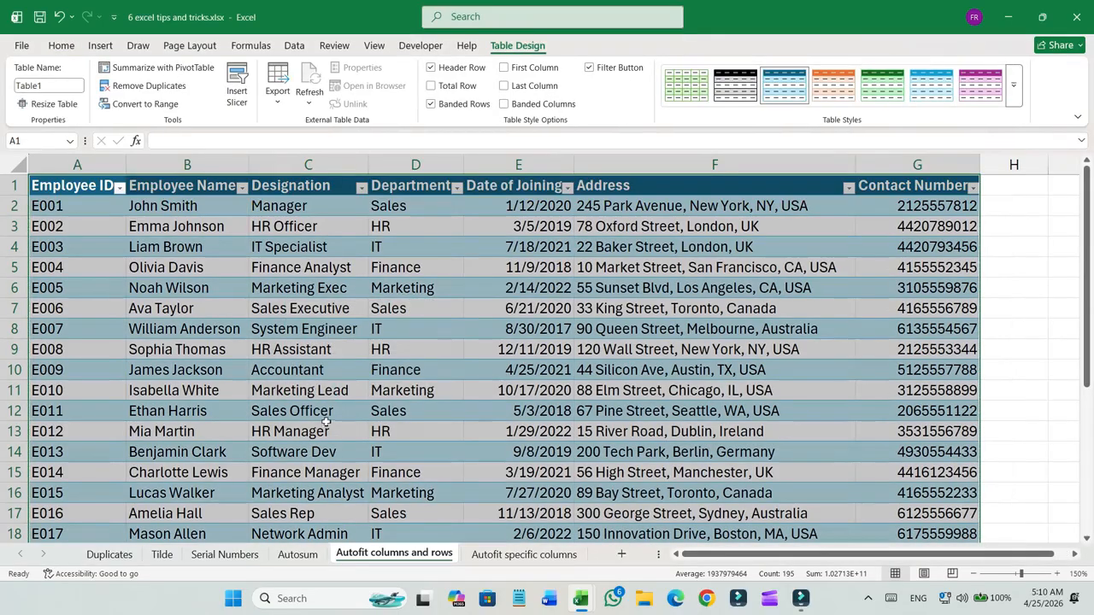
left_click(85, 184)
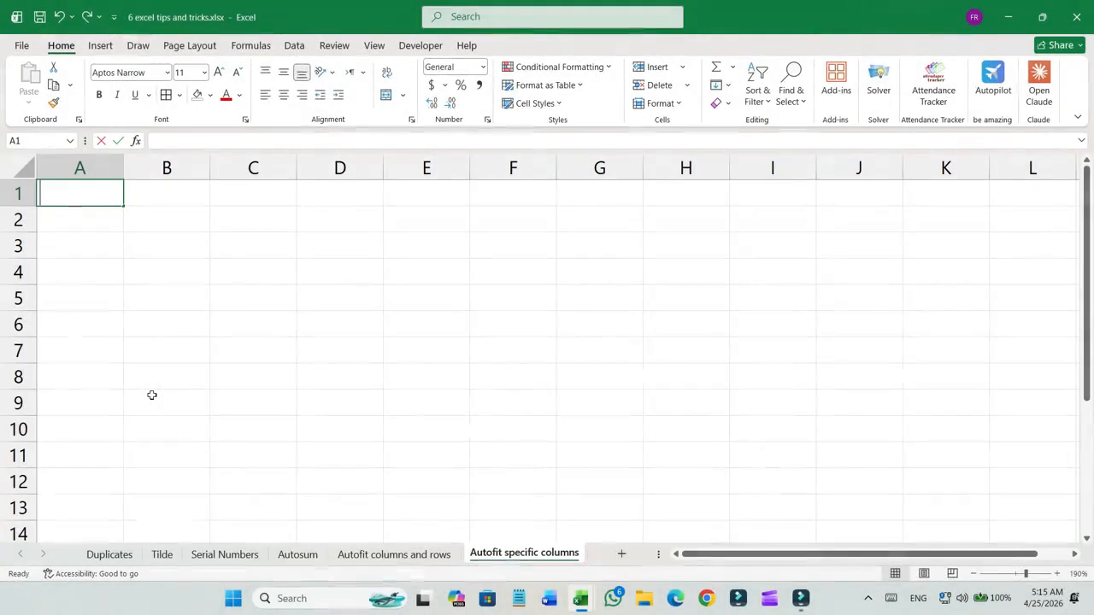
Enter the header "Employee Name" in A1 and autofit column A's width.
type("Employee Nma")
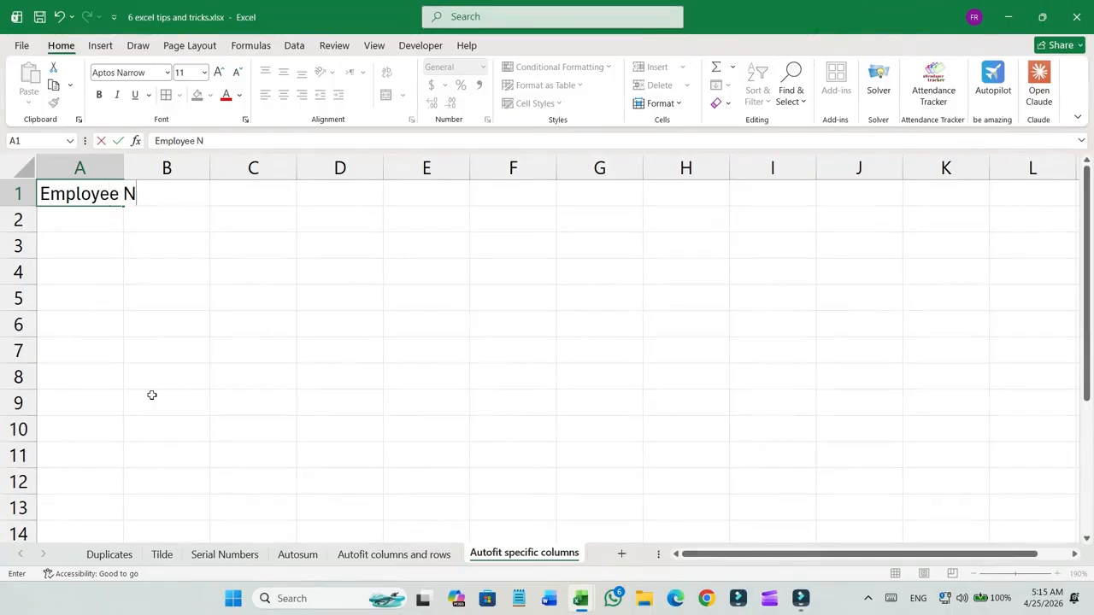
key("BackSpace")
key("BackSpace")
type("ame")
key("Tab")
double_click(123, 165)
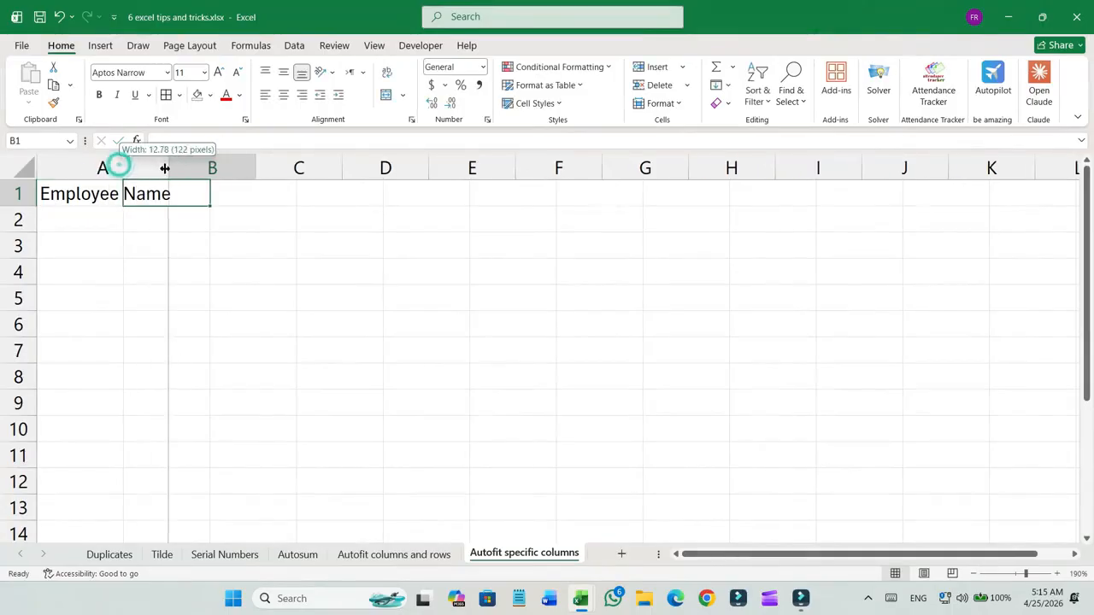
Enter "Date of Joining" in B1 and widen column B to fit the header.
type("Date f")
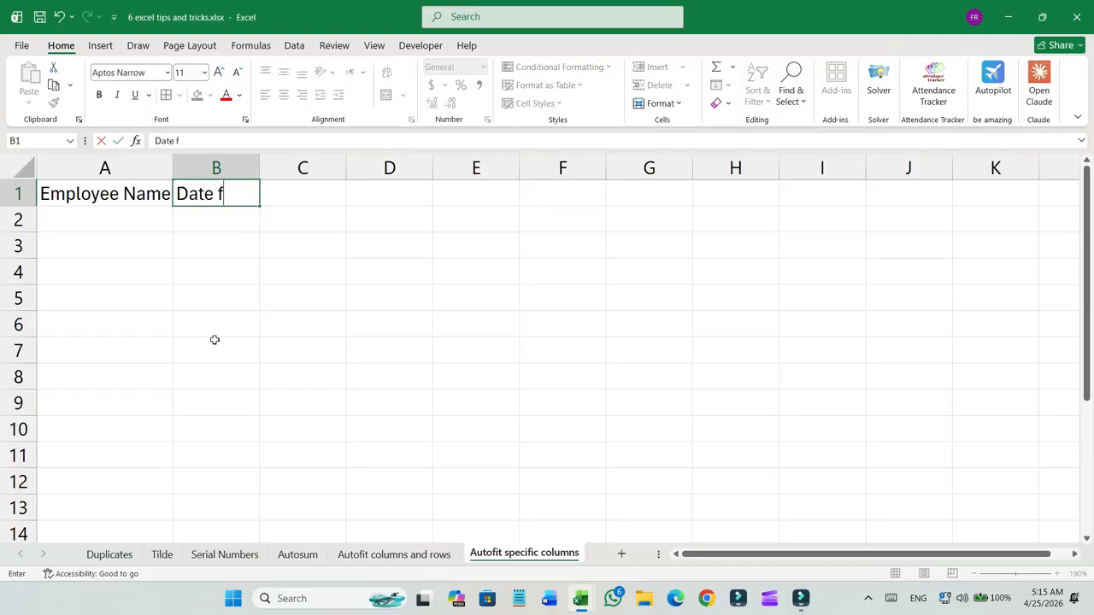
key("BackSpace")
type("of Joining")
key("Tab")
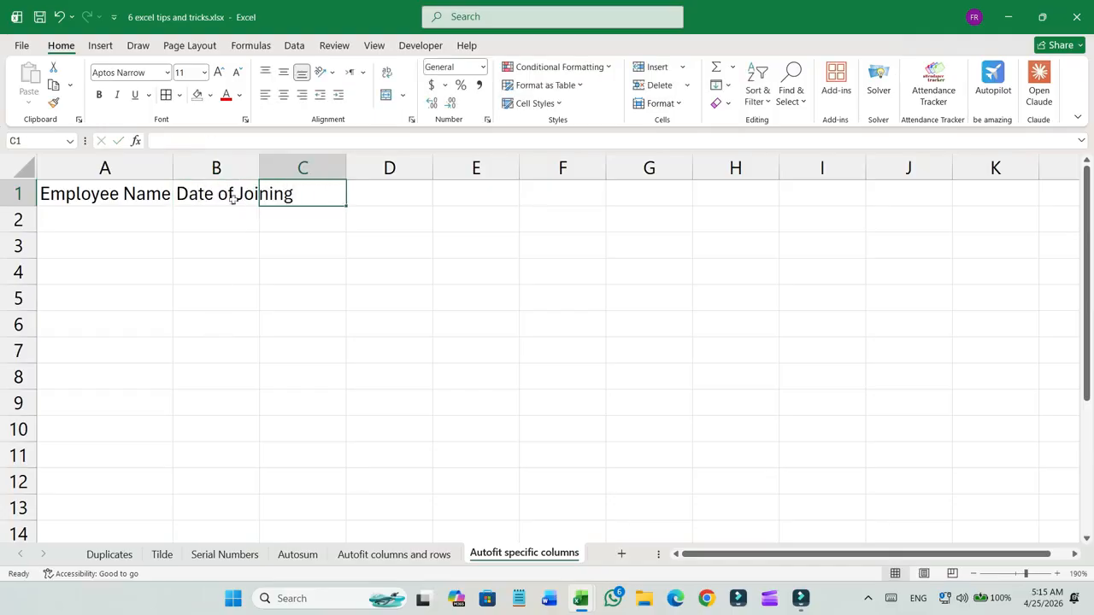
left_click_drag(258, 169, 295, 169)
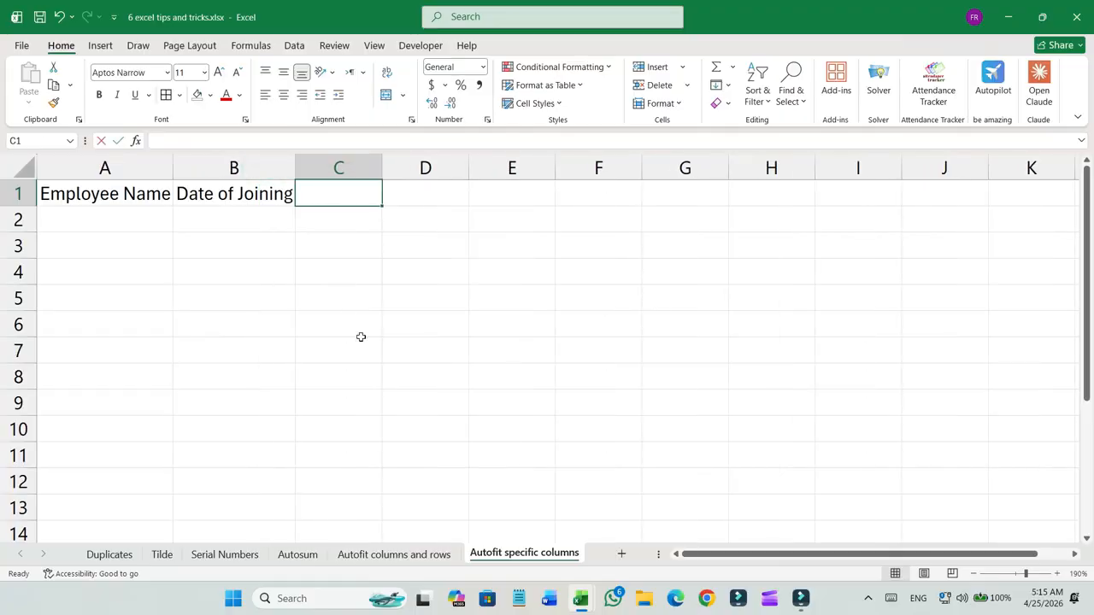
Enter "Salary" in C1 and narrow column C to fit the header.
type("Salary")
key("Tab")
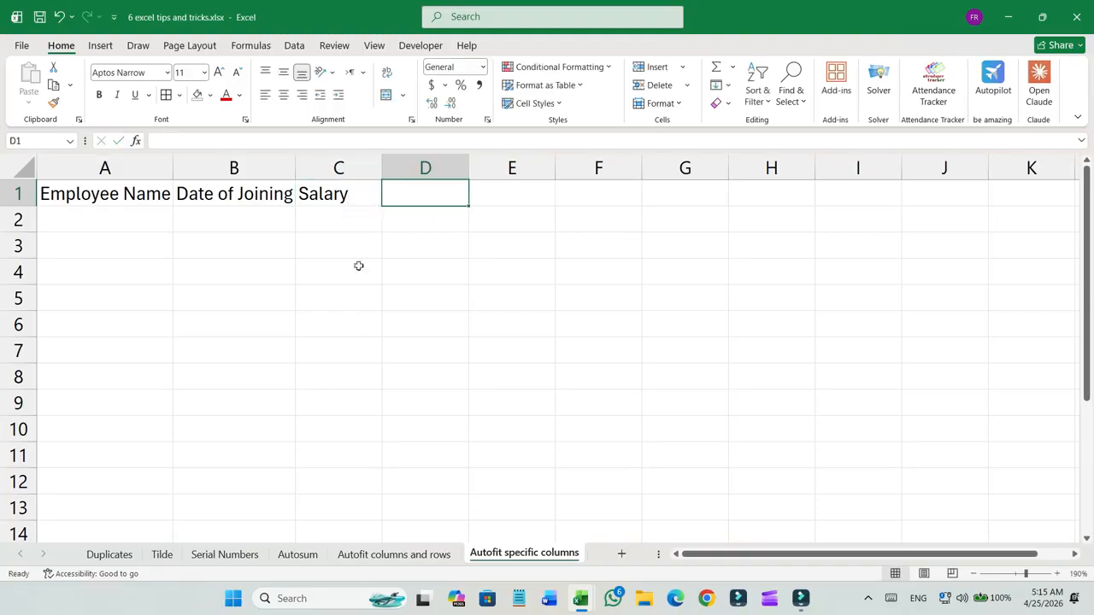
left_click_drag(382, 168, 353, 168)
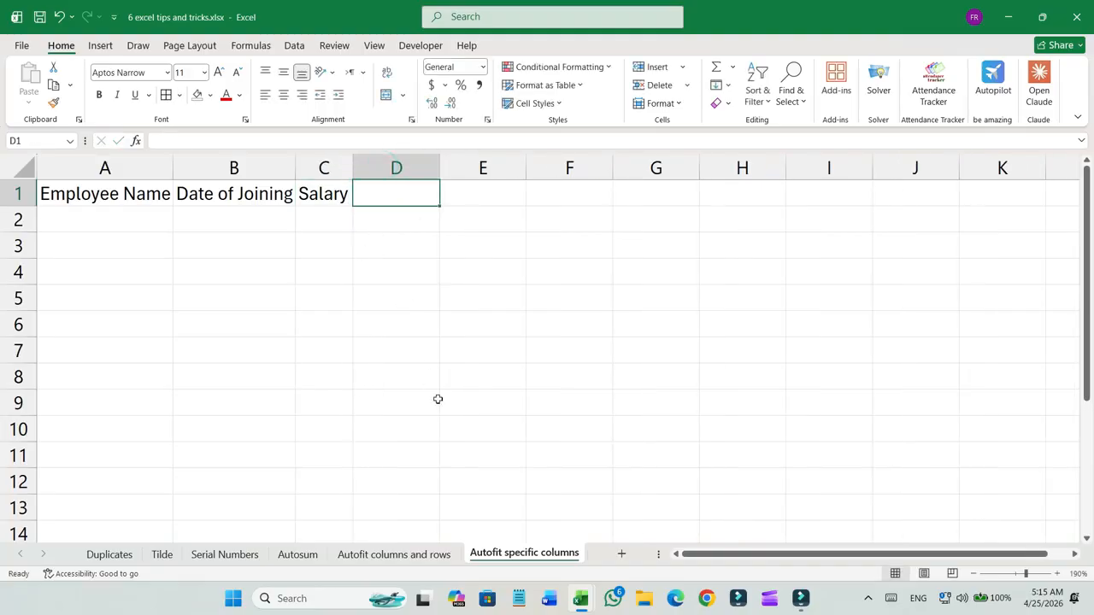
Enter "Department" in D1 and autofit column D's width.
type("Depart")
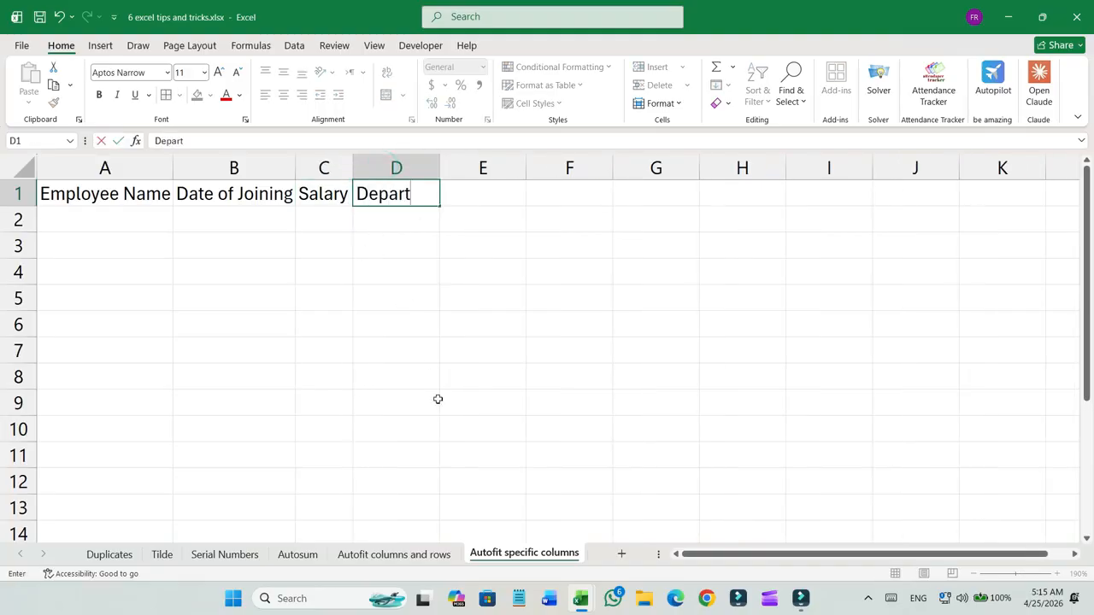
type("ment")
key("Tab")
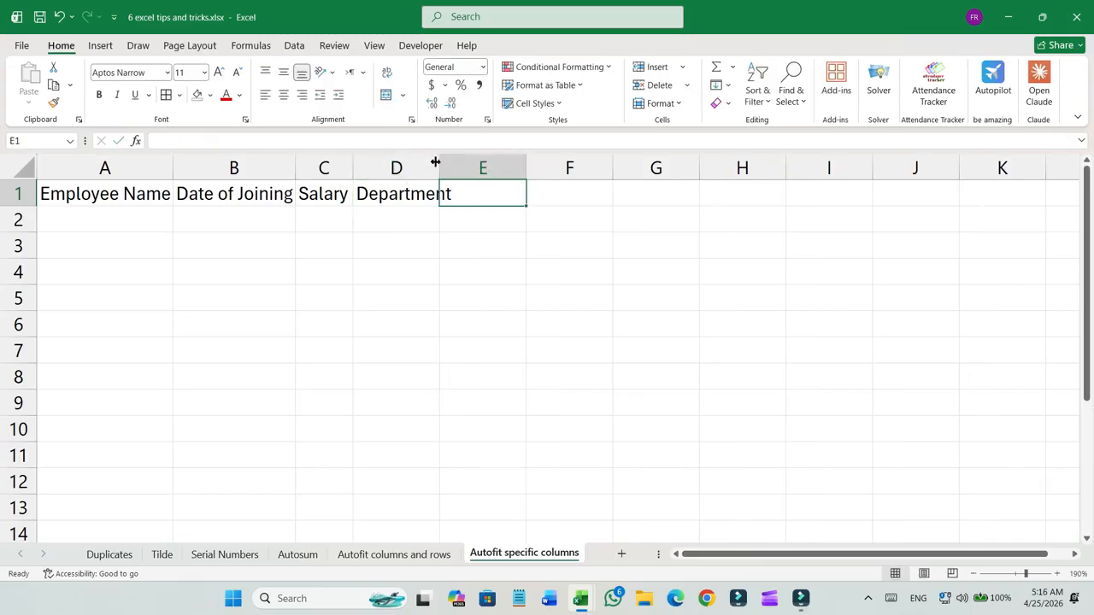
left_click_drag(441, 161, 441, 161)
double_click(441, 161)
Enter "Designation" in E1 and autofit column E's width.
type("De")
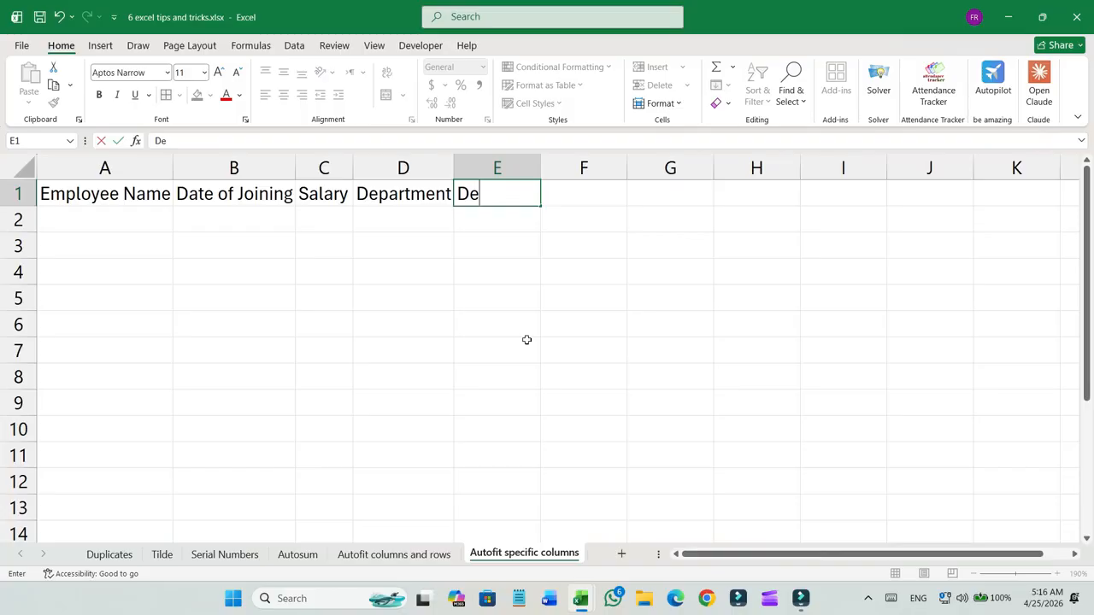
type("signation")
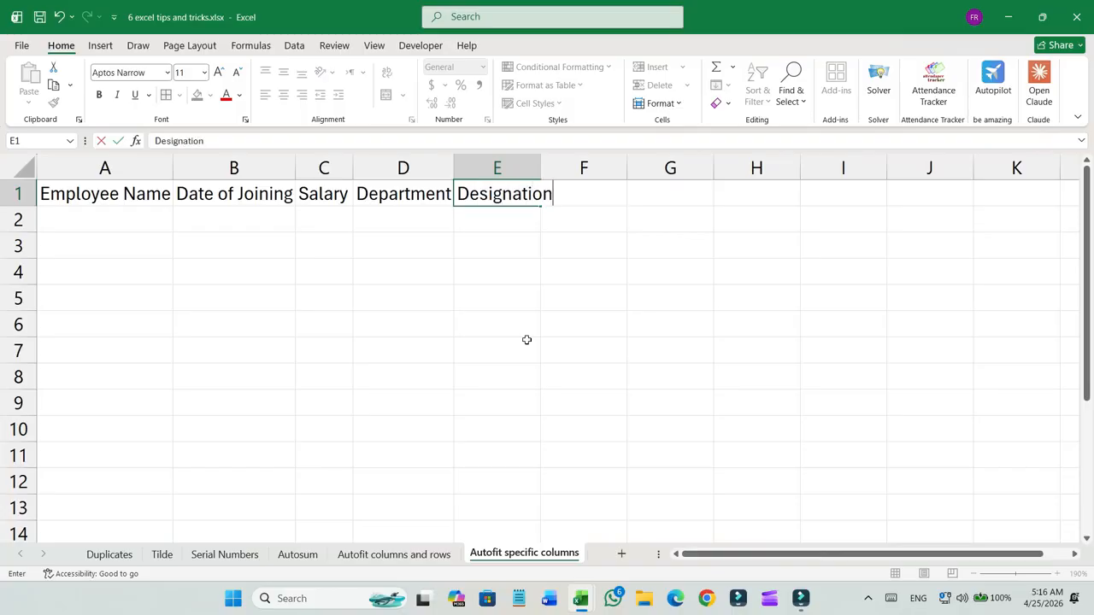
key("Tab")
double_click(541, 163)
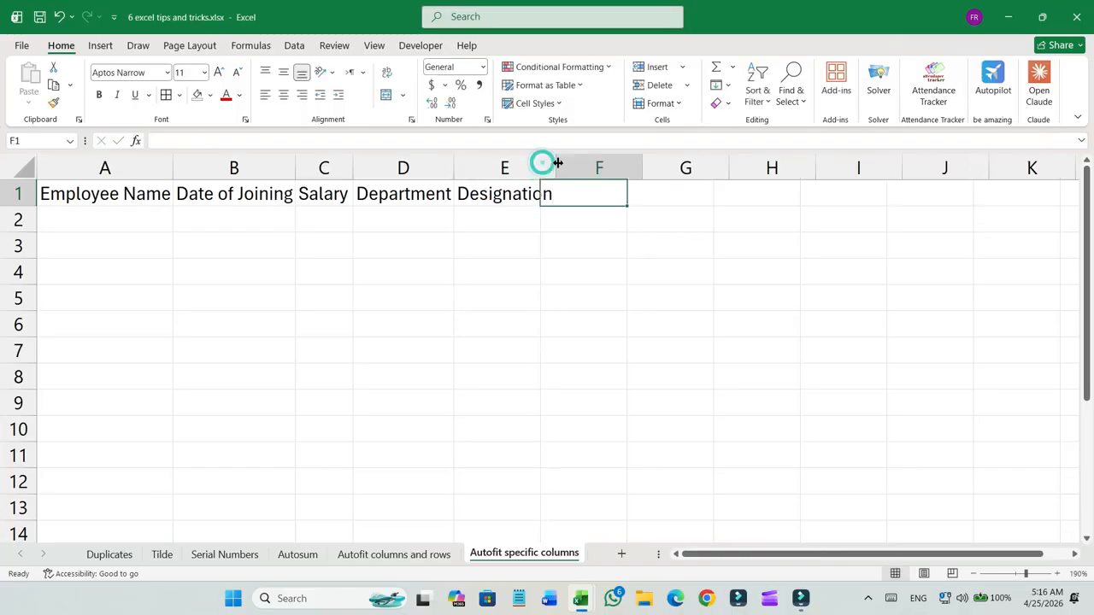
Undo all the header entries and column width changes on the sheet.
key("ctrl+z")
key("ctrl+z")
key("ctrl+z")
key("ctrl+z")
key("ctrl+z")
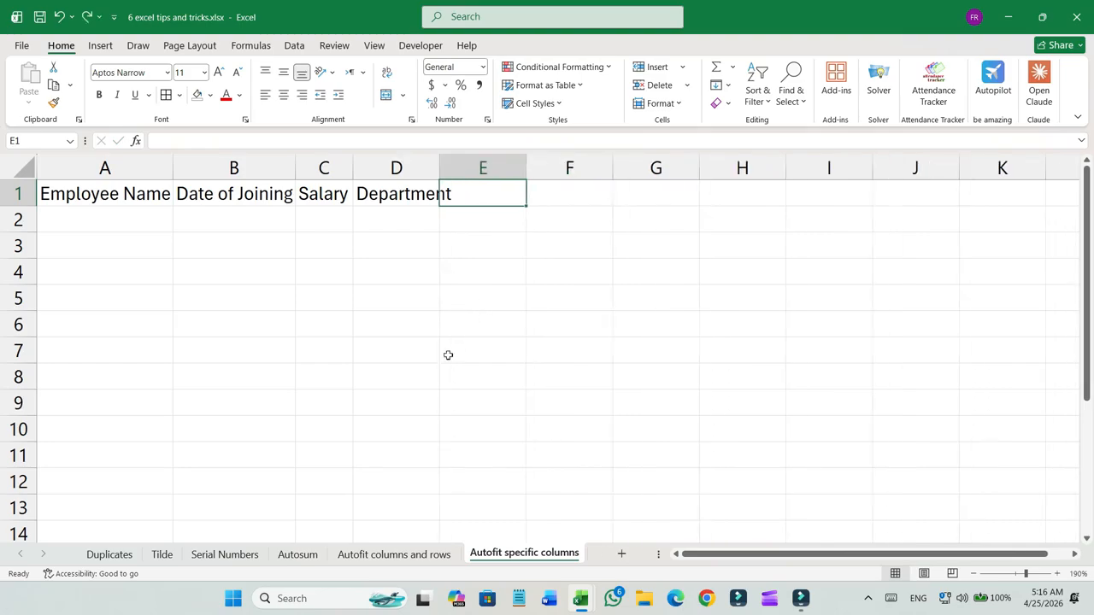
key("ctrl+z")
key("ctrl+z")
key("ctrl+z")
key("ctrl+z")
key("ctrl+z")
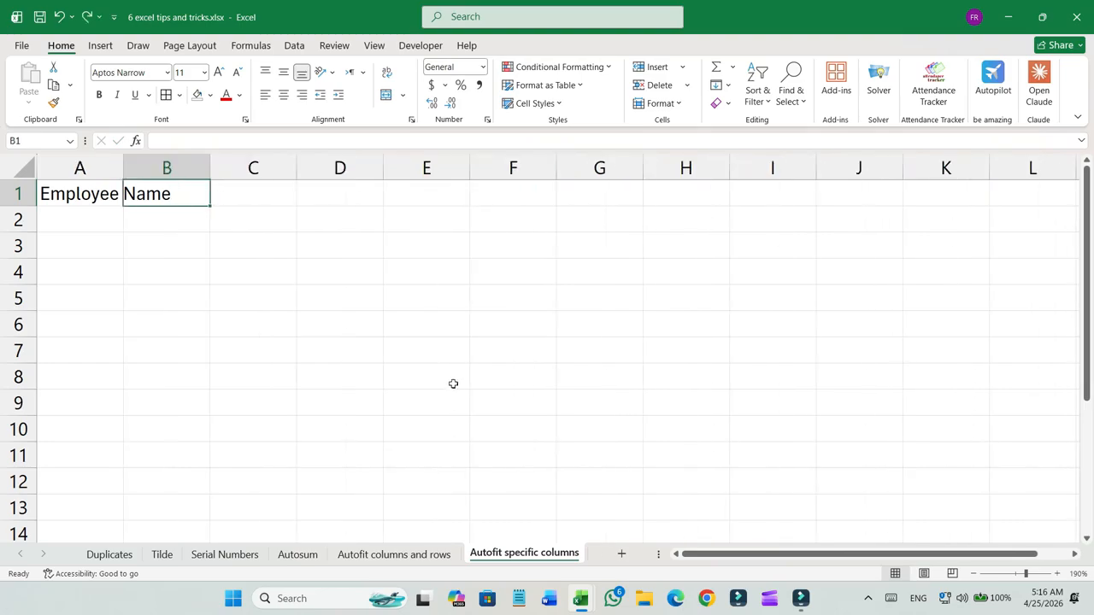
Open the code window of the Autofit specific columns sheet and choose the Worksheet object for a SelectionChange procedure.
right_click(516, 556)
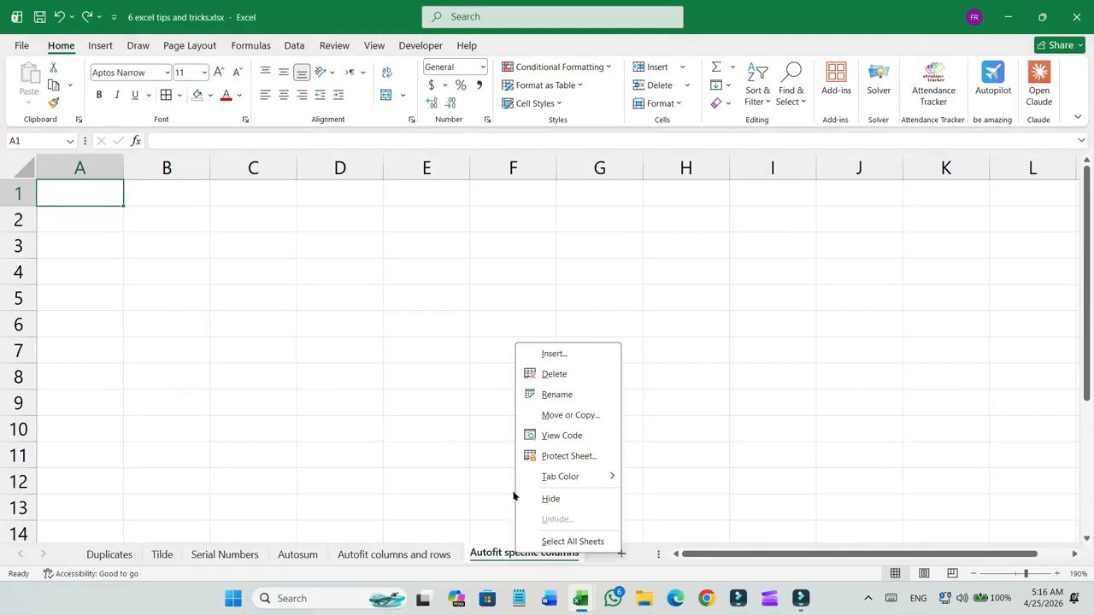
left_click(571, 435)
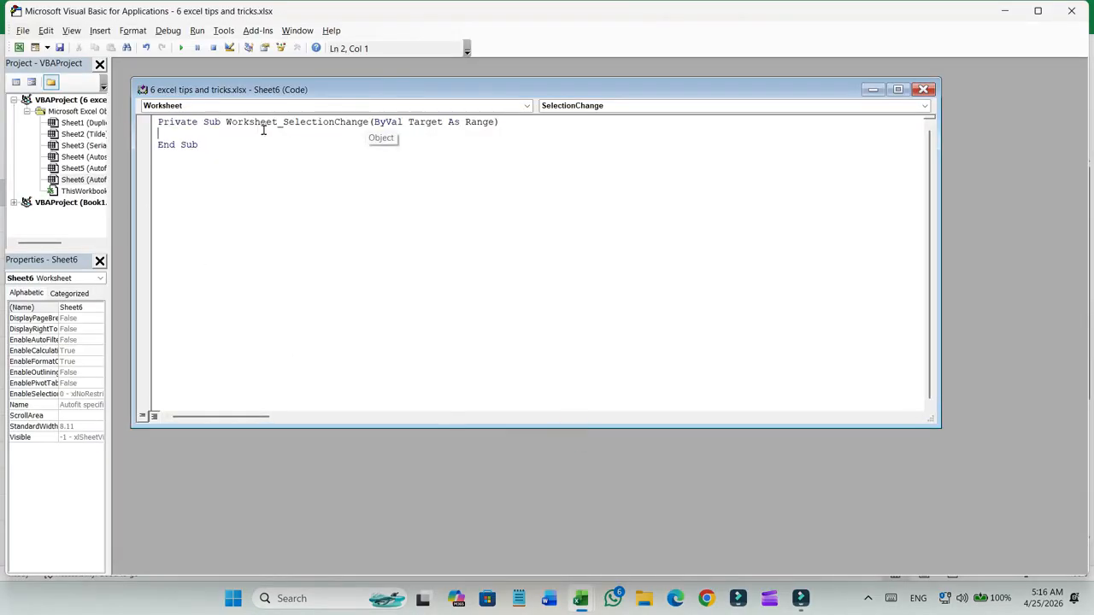
left_click(526, 105)
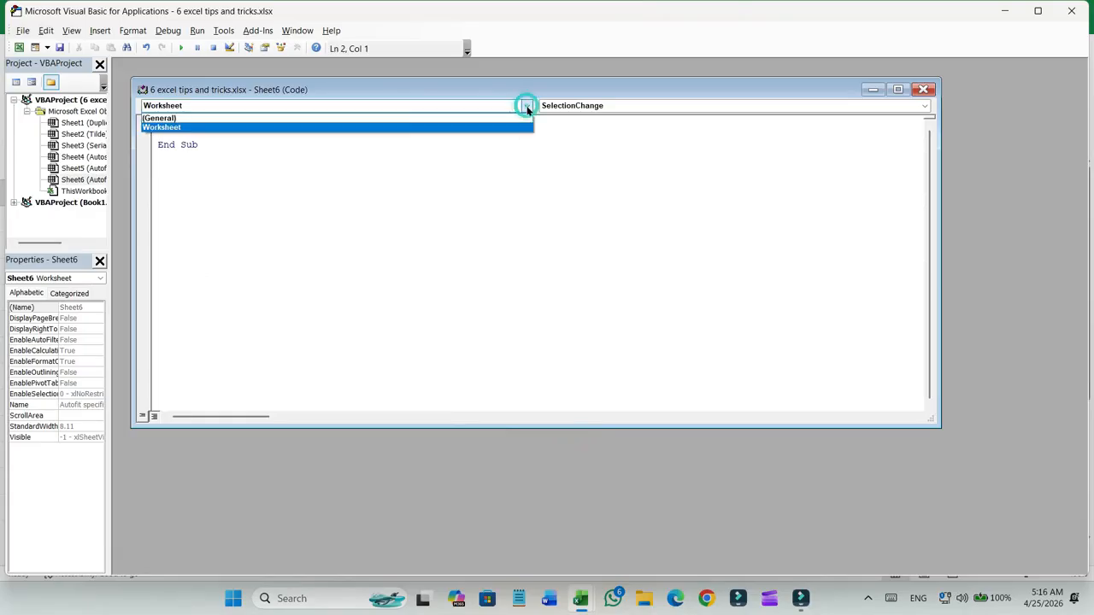
left_click(183, 129)
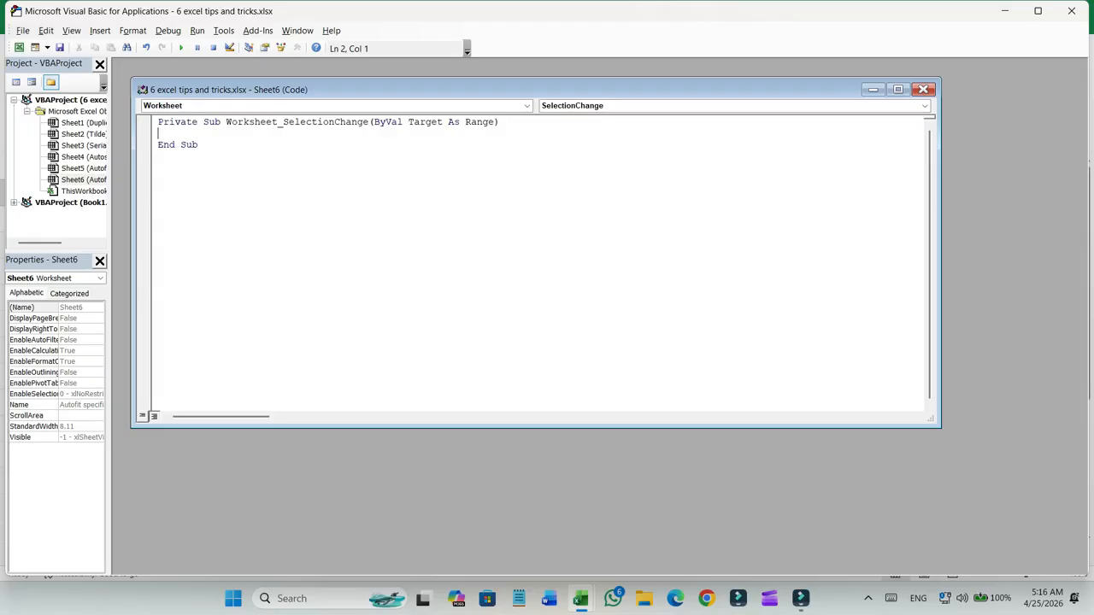
Write the line range("A:E").EntireColumn.Autofit inside the SelectionChange procedure, then close the code window and the VBA editor.
type("range")
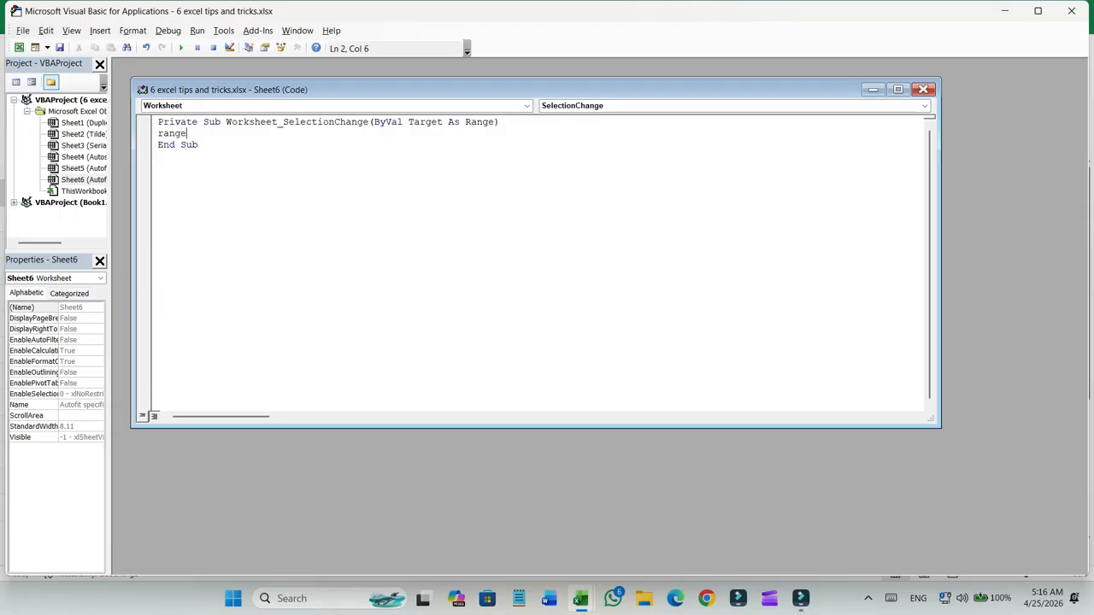
type("(\"")
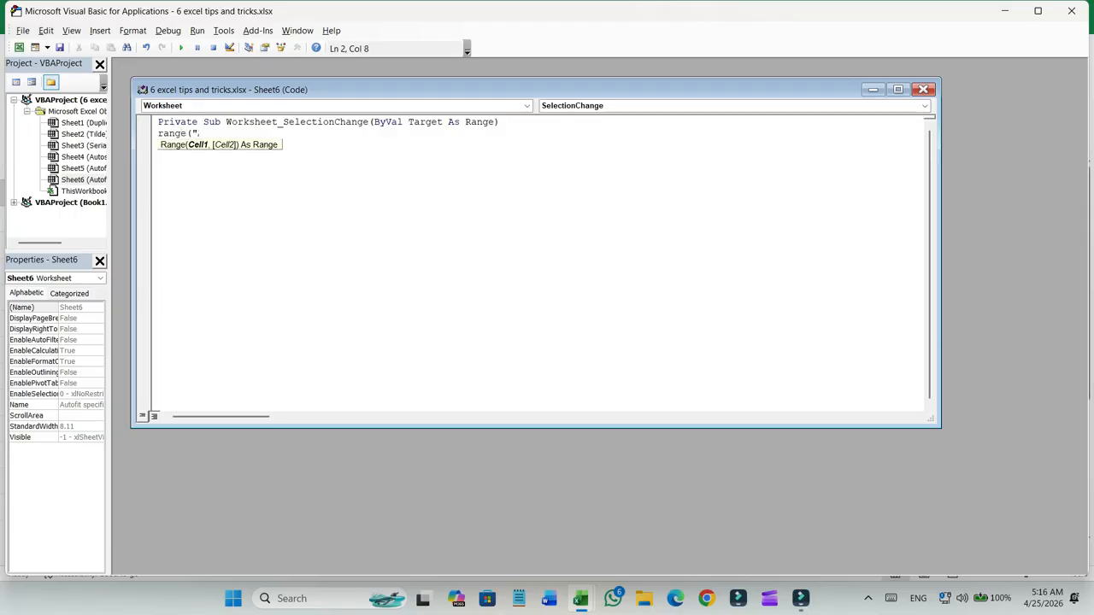
type("A:E\")")
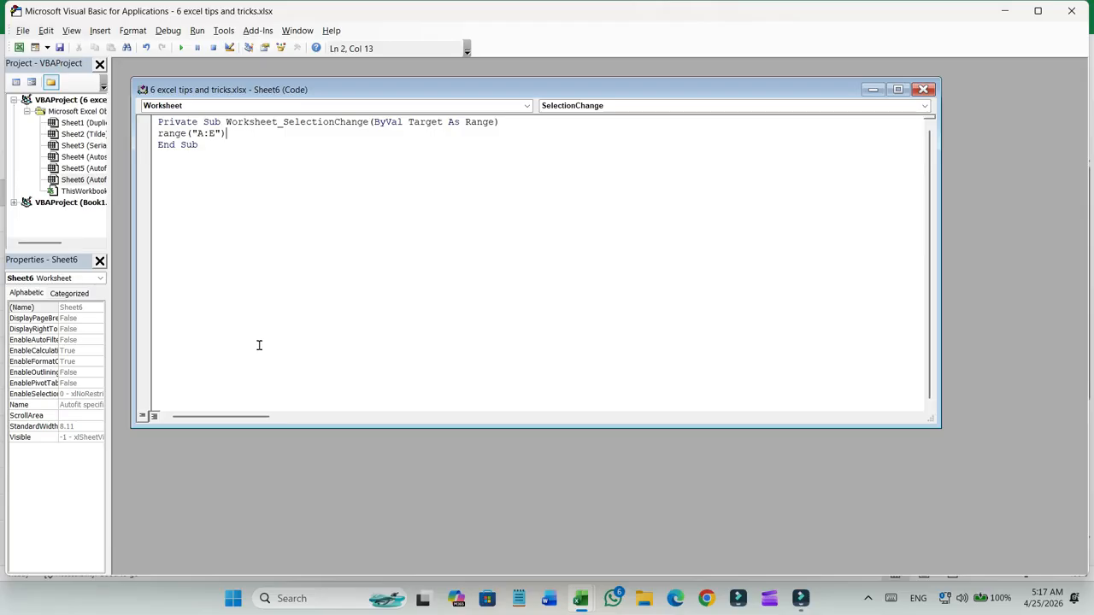
type(".")
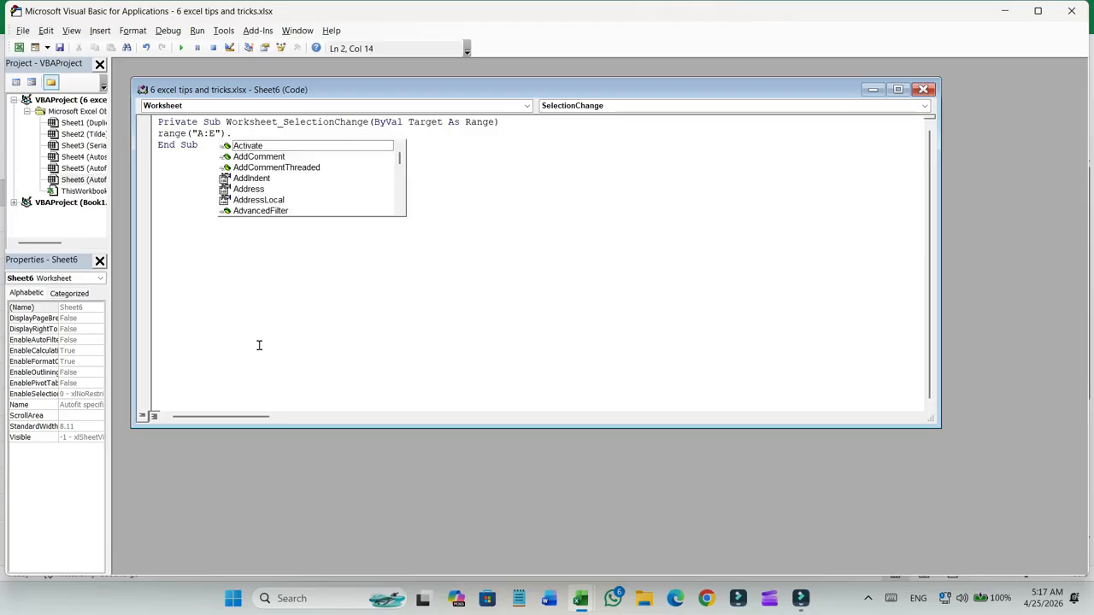
type("En")
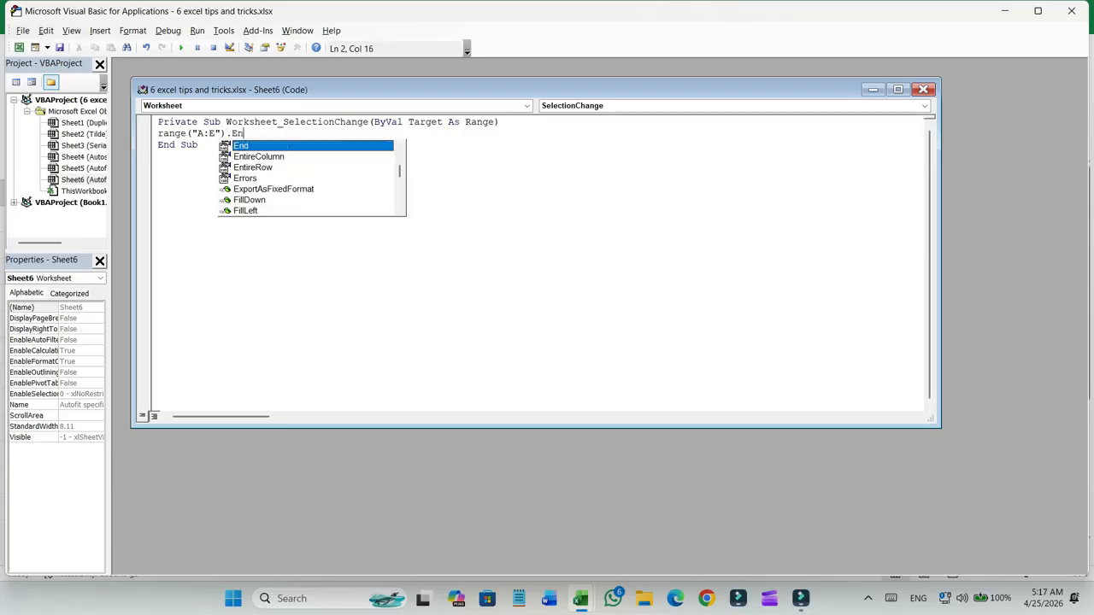
type("tirecolumn")
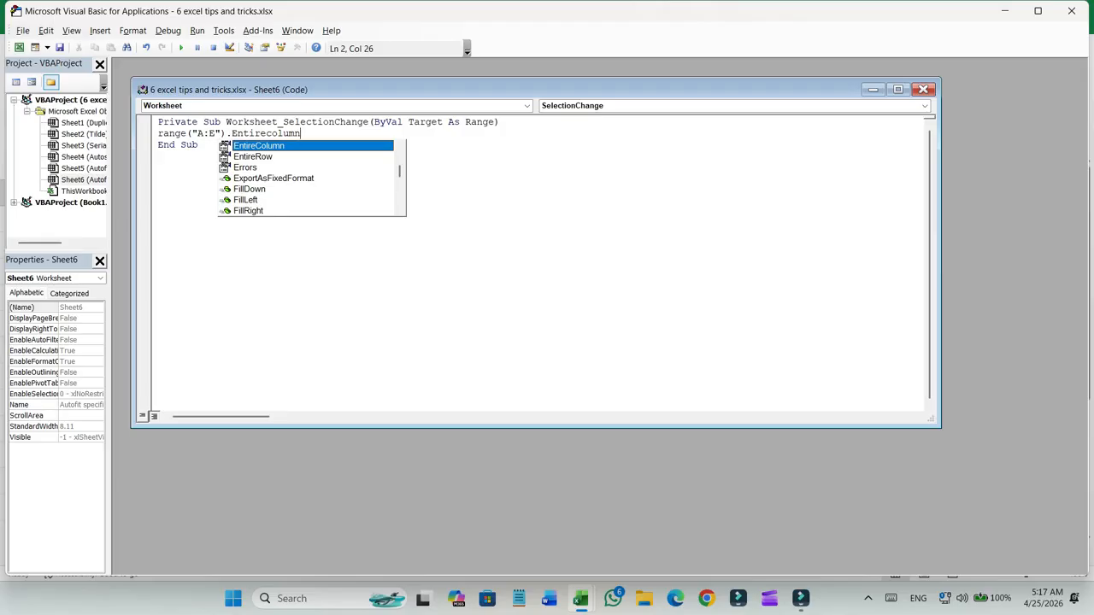
type(".")
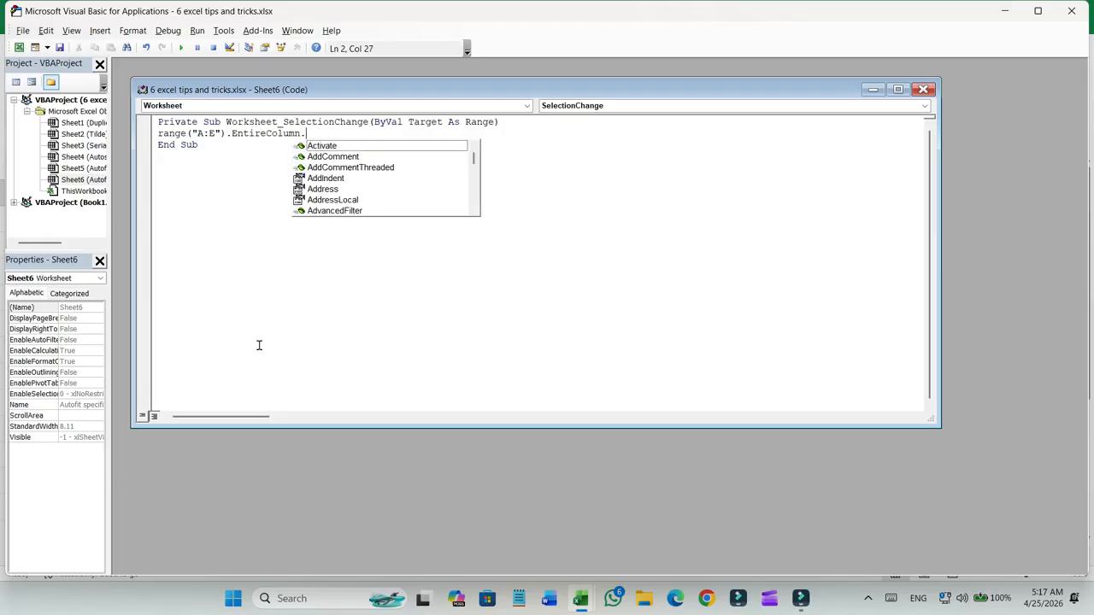
type("Autofit")
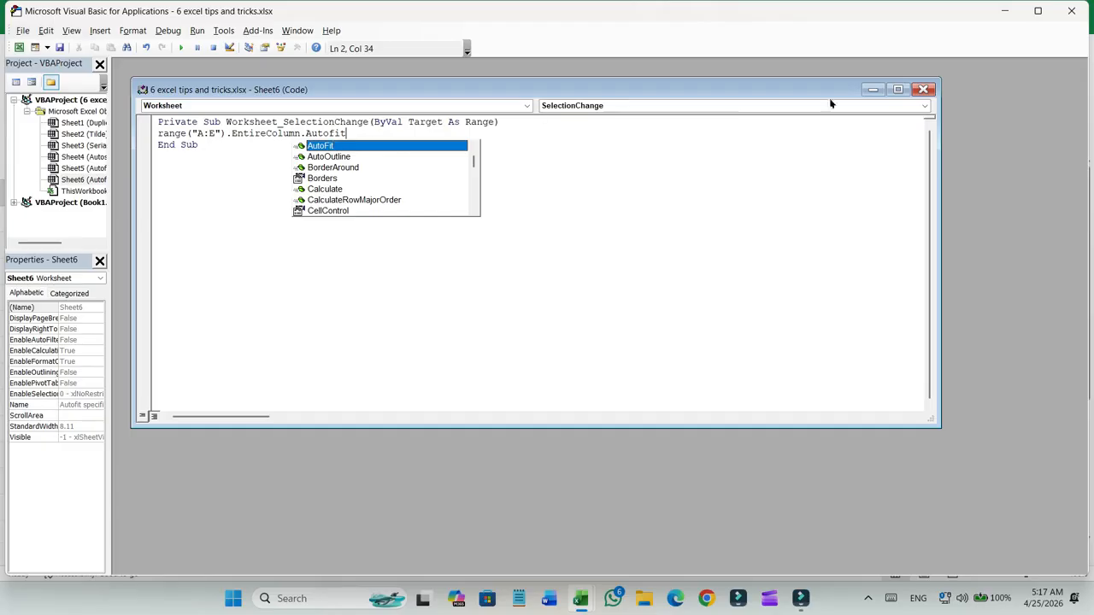
left_click(923, 89)
left_click(1071, 11)
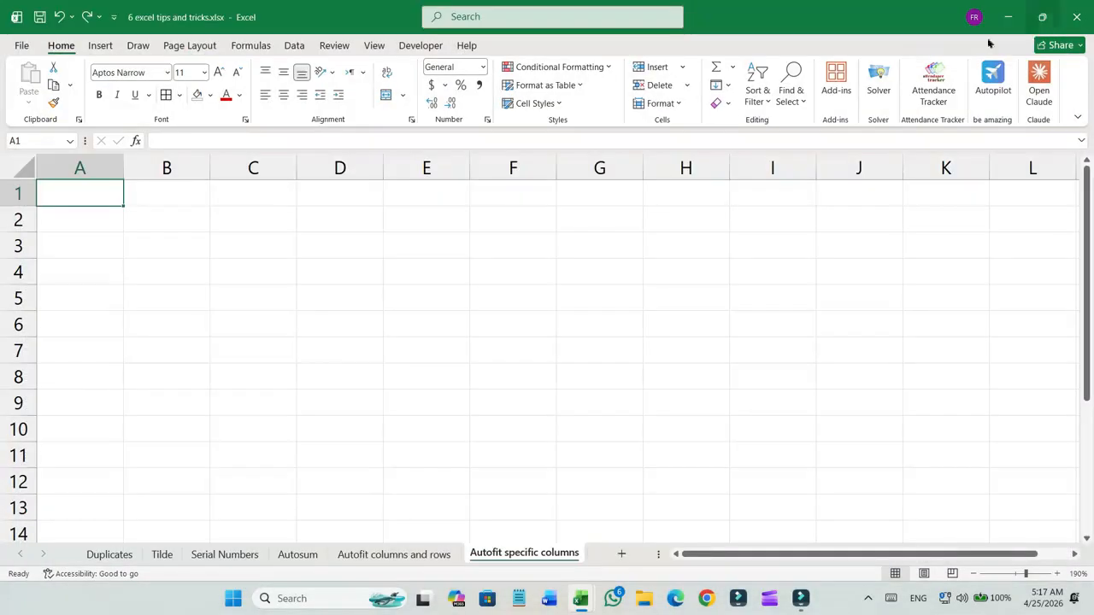
Enter the headers "Employee Name", "Salary" and "Department" in cells A1 to C1.
type("Emp")
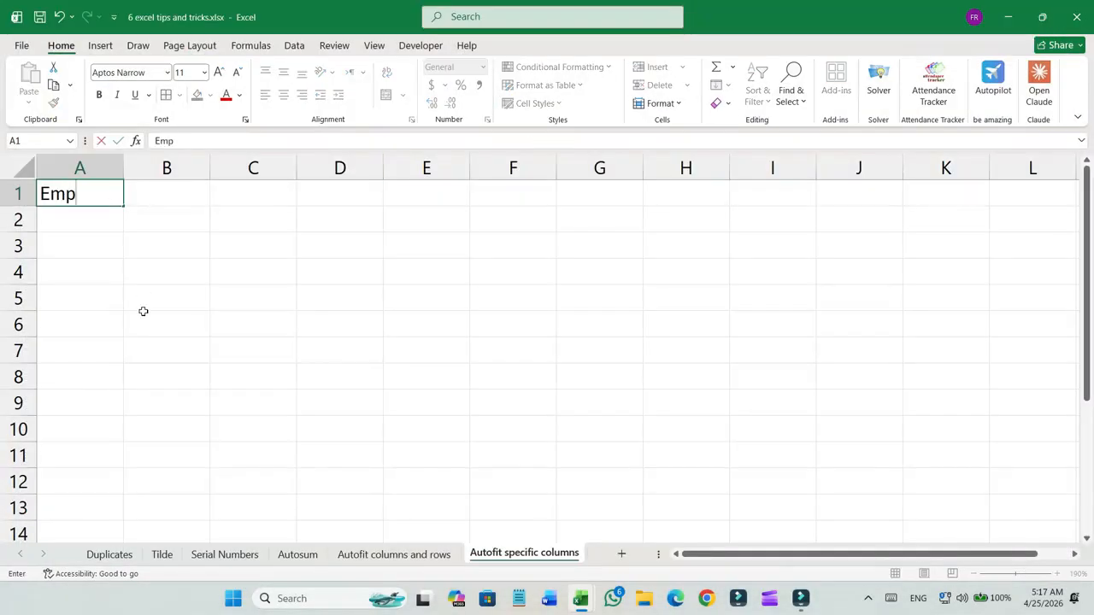
type("loyee Nam")
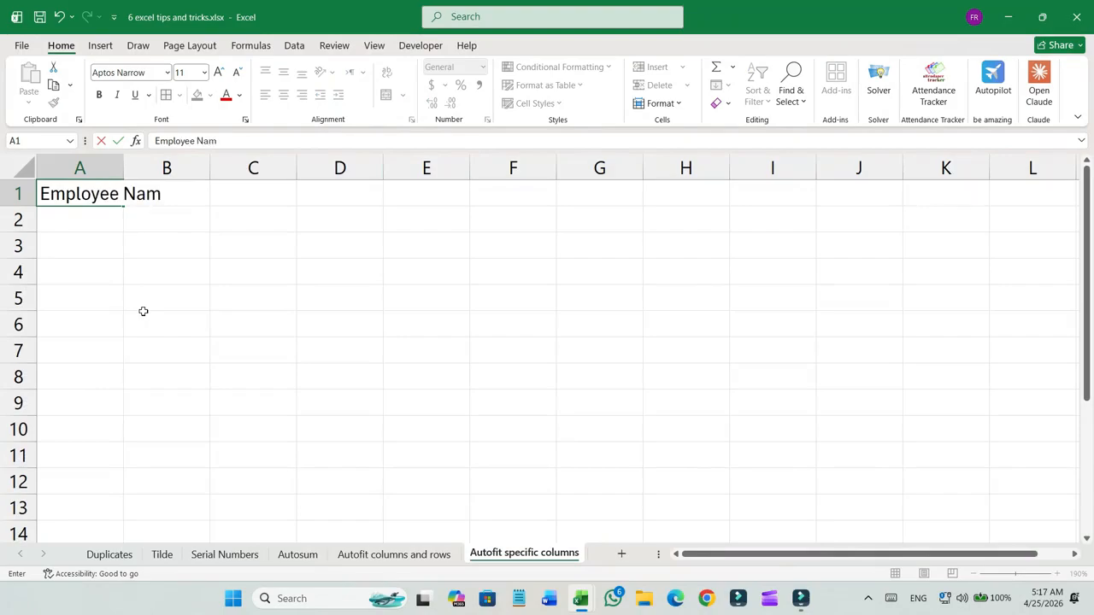
type("e")
key("Tab")
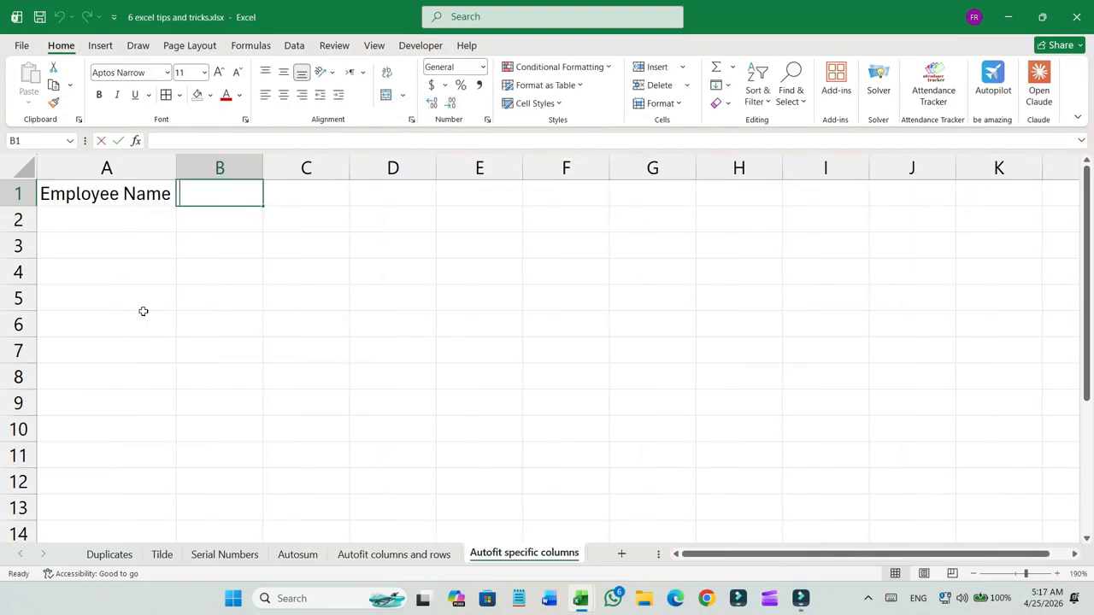
type("Salary")
key("Tab")
type("Dep")
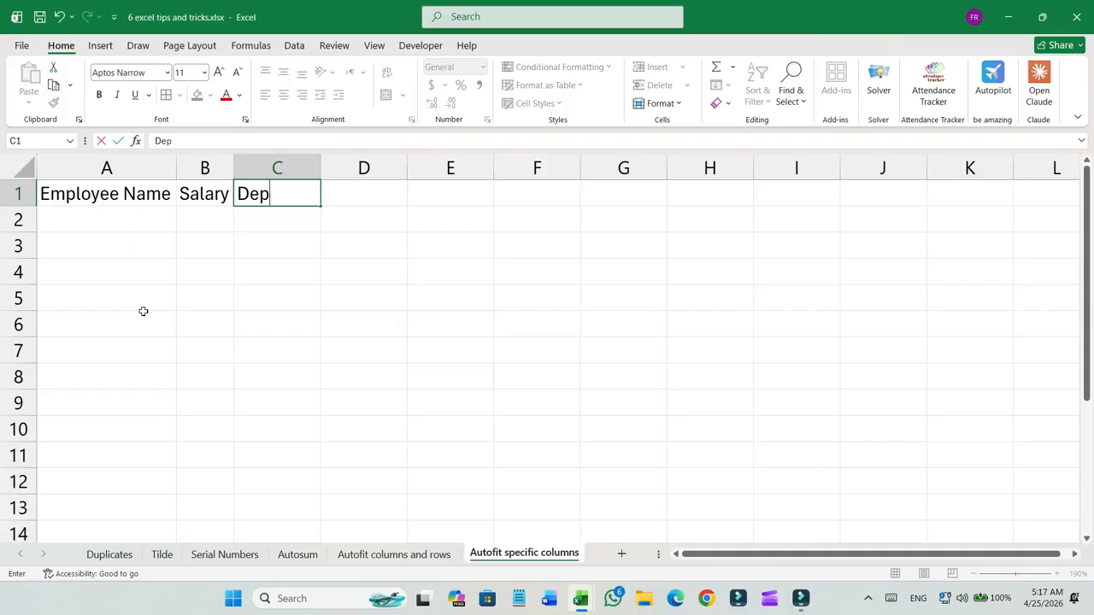
type("artment")
key("Tab")
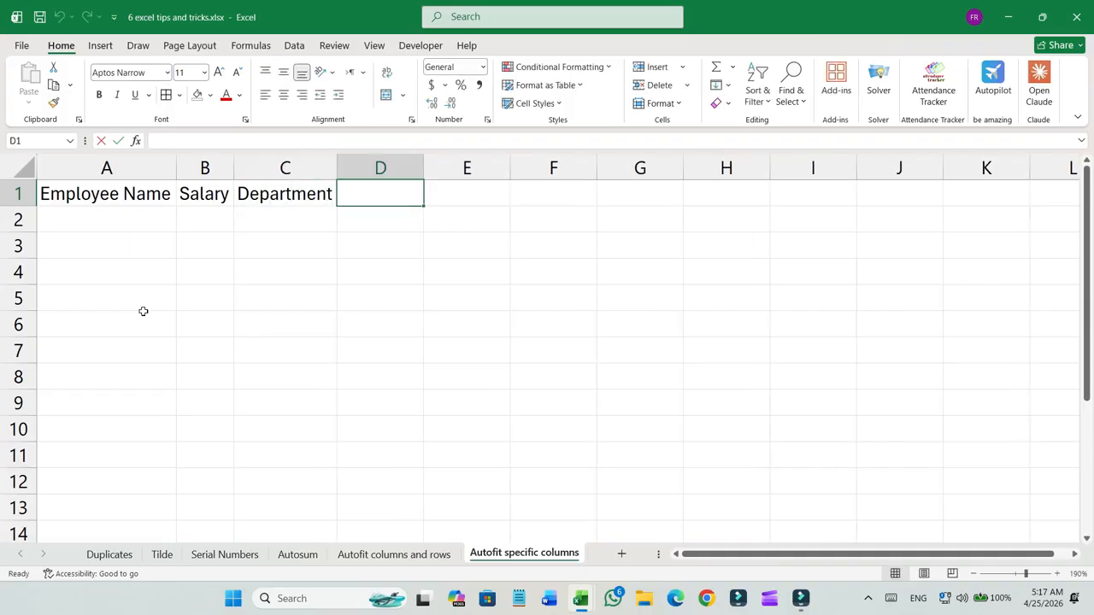
Enter the headers "Date of Joining", "Department" and "Serial Number" in cells D1 to F1, then select H1.
type("Date of Joining")
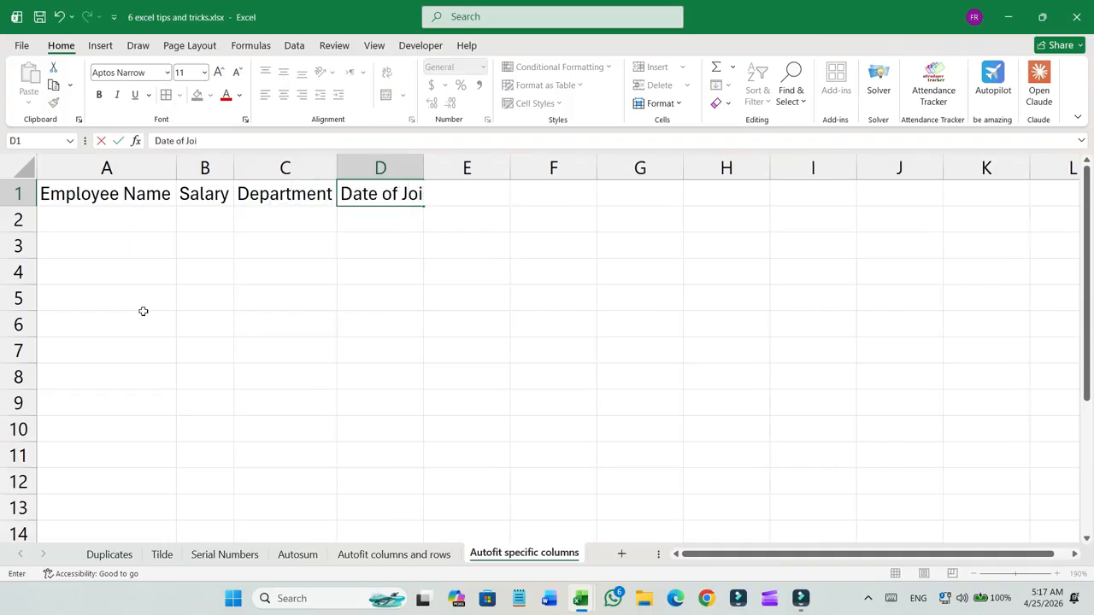
key("ctrl+Return")
key("Tab")
type("De")
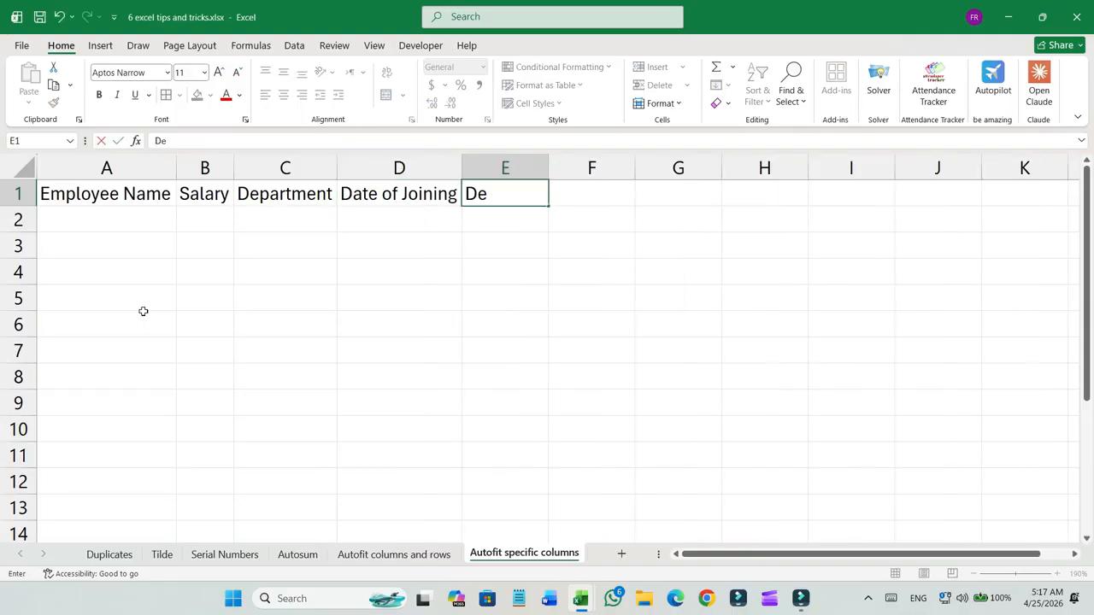
type("partment")
key("Tab")
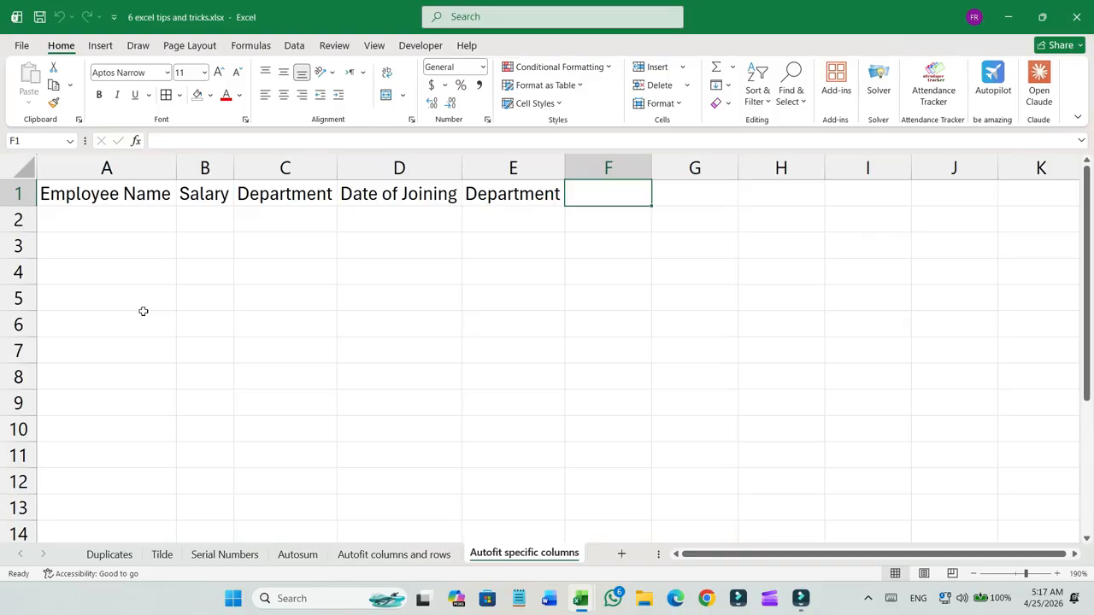
type("Serial")
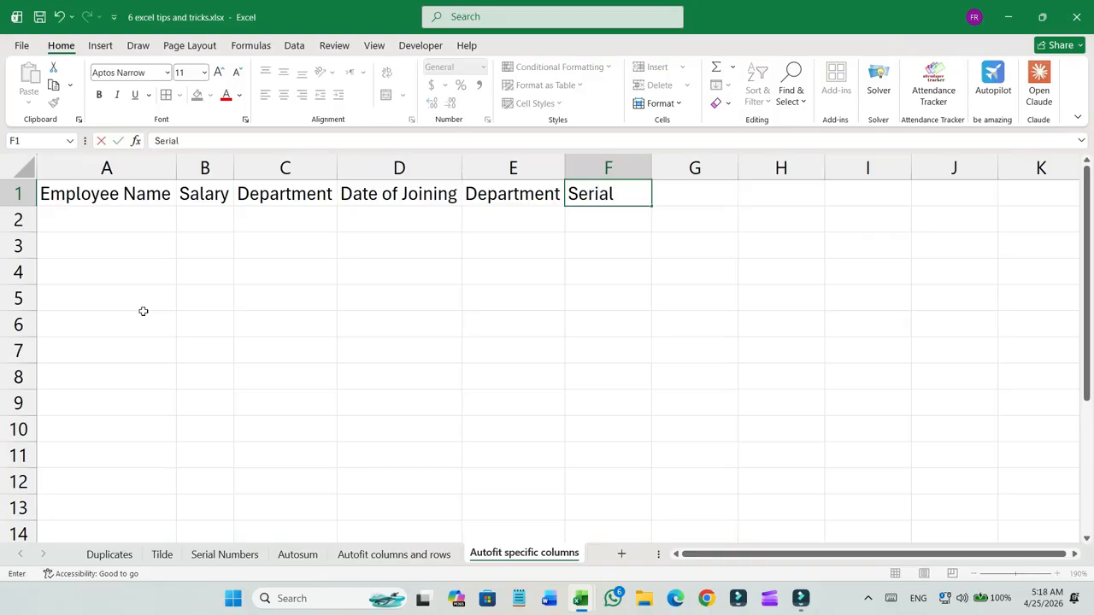
type(" Number")
key("Tab")
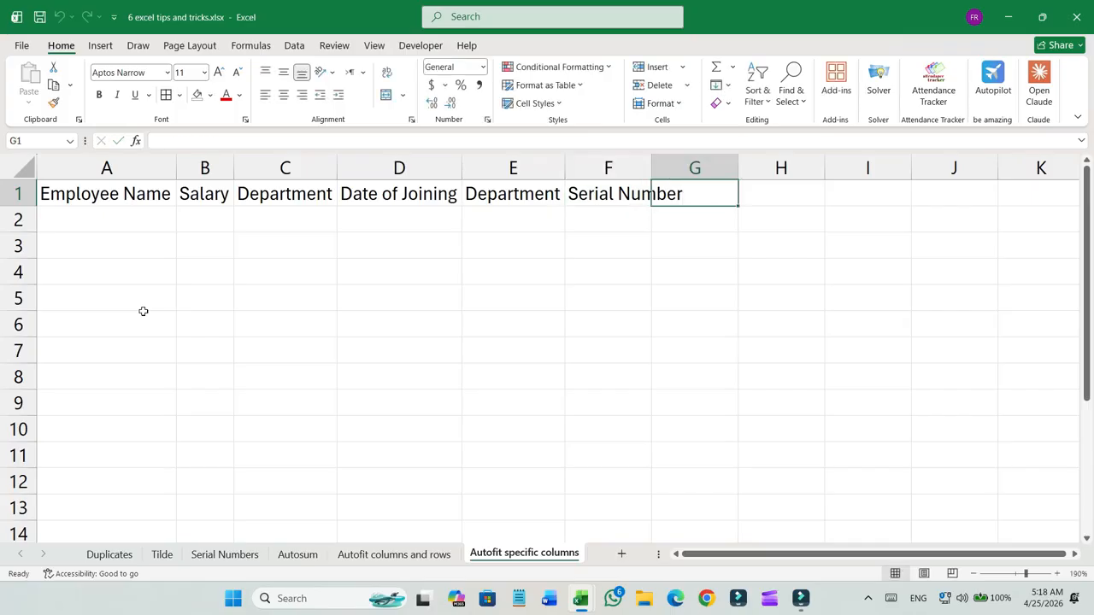
left_click(796, 196)
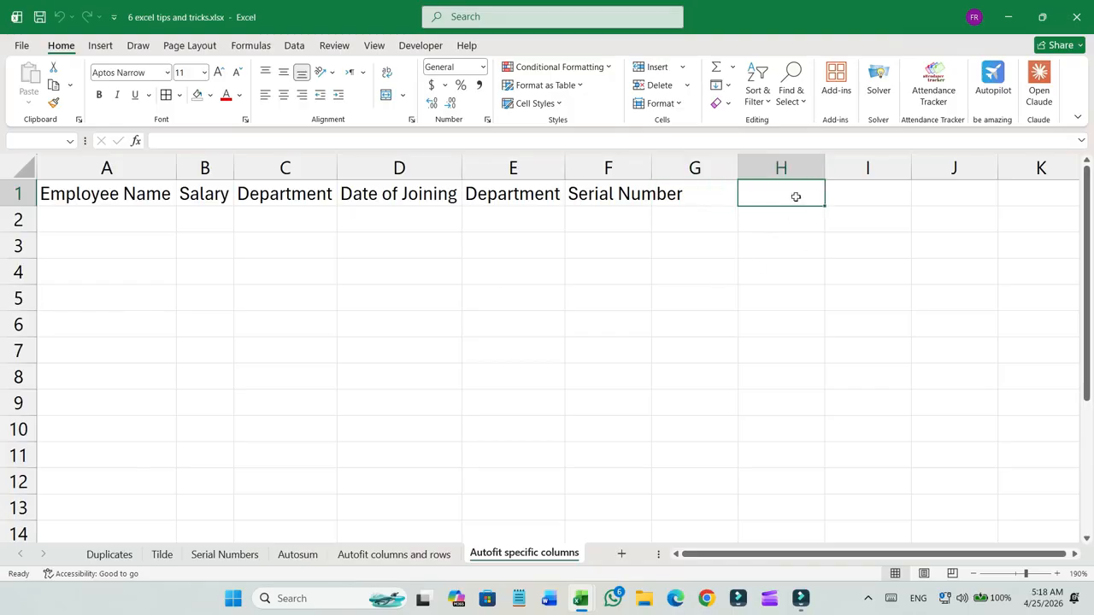